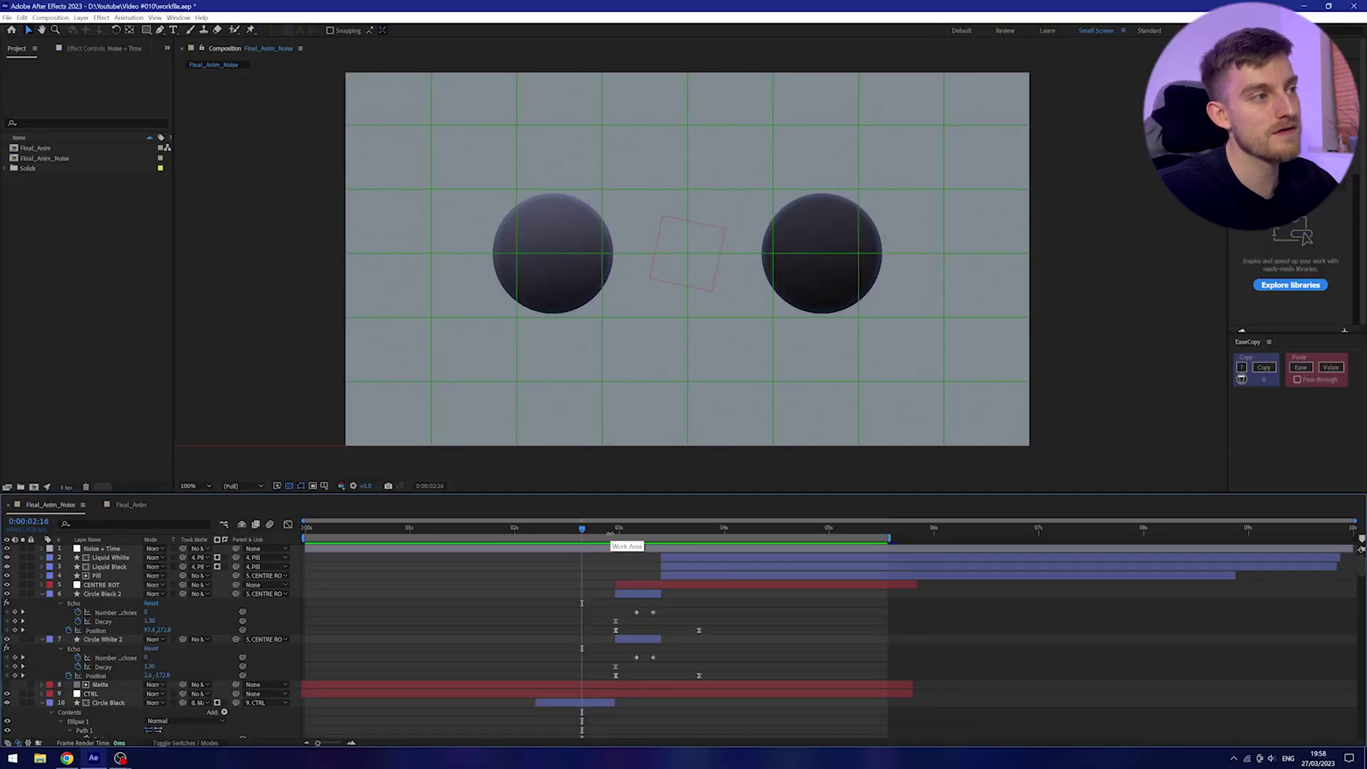
Play back the animation in the Final_Anim_Noise composition
key(space)
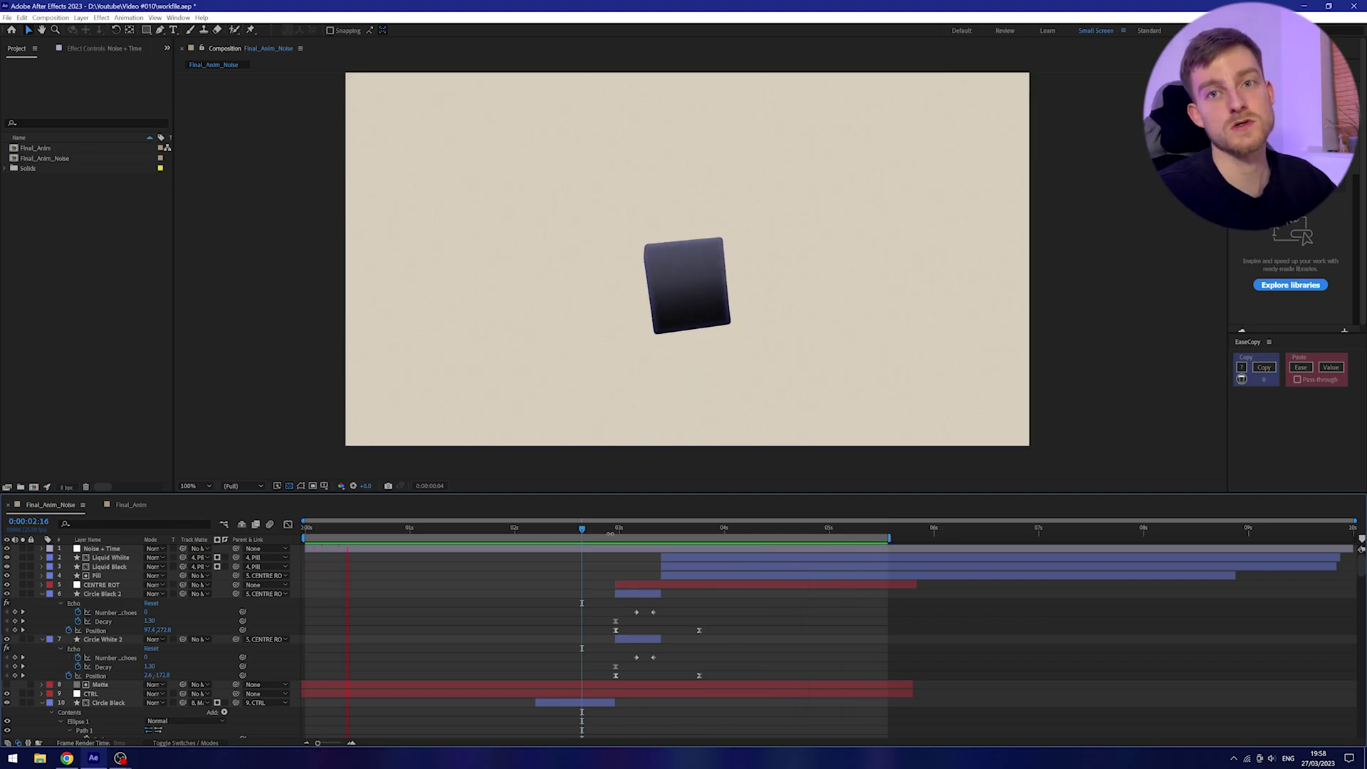
key(space)
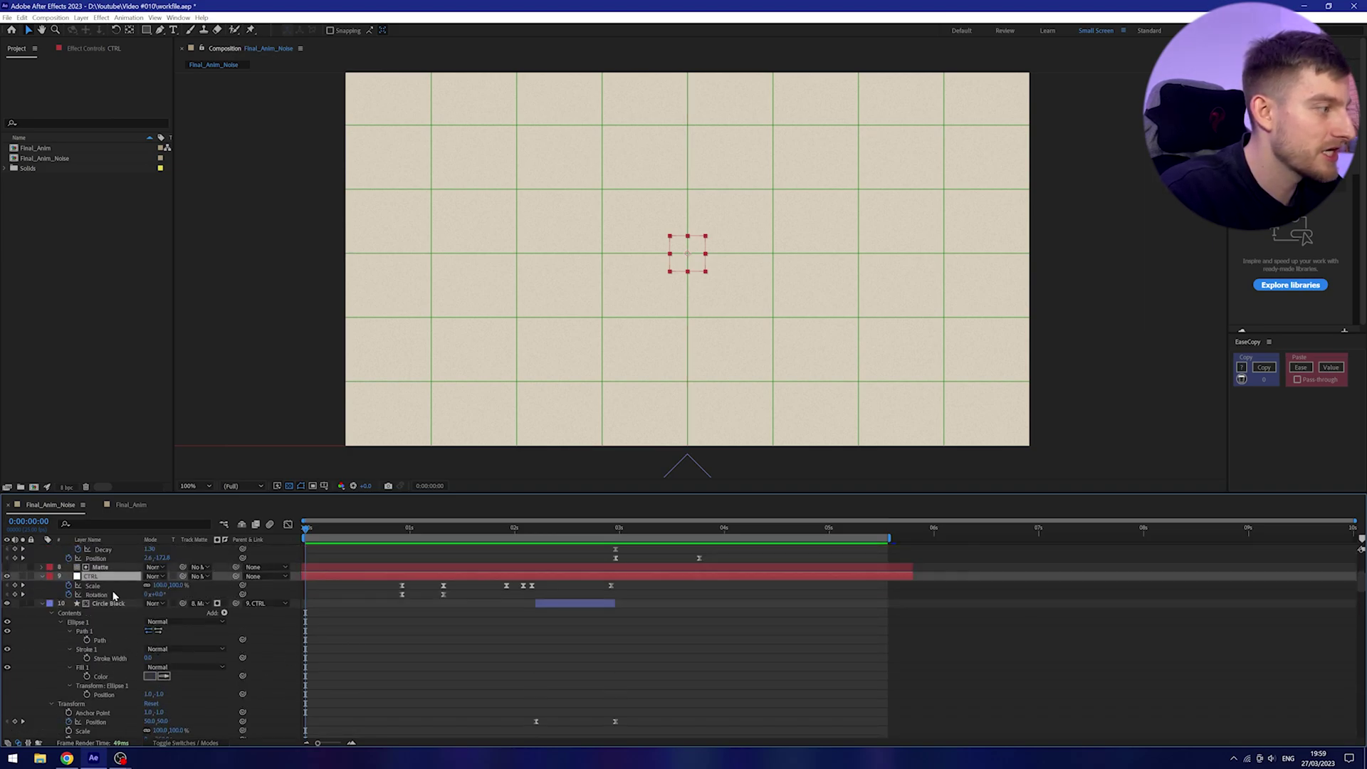
Collapse the expanded properties of the Circle Black, Circle White and Circle layers in the timeline
click(116, 603)
key(u)
click(114, 613)
key(u)
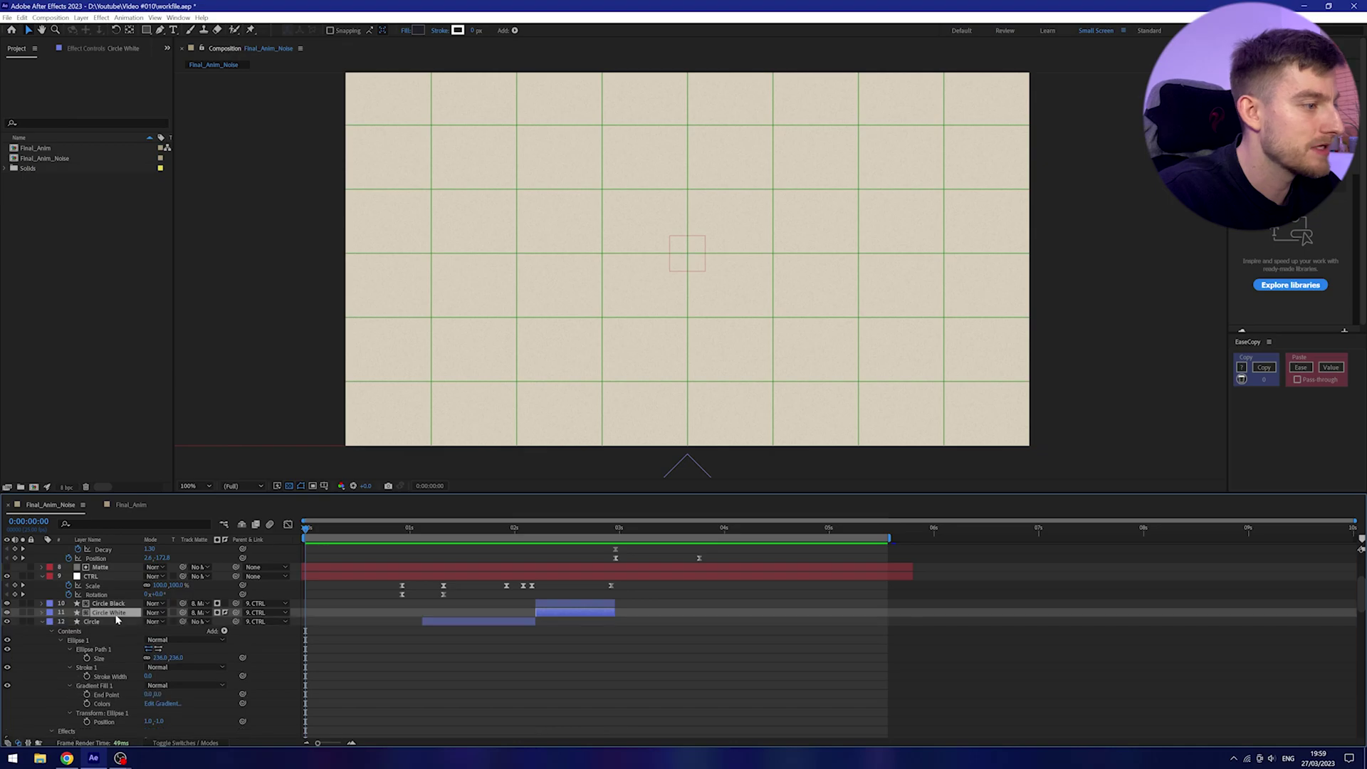
click(114, 622)
key(u)
scroll(142, 634, down, 1)
scroll(162, 643, up, 1)
Reveal the Cube layer's keyframed properties and preview its opening motion
click(116, 631)
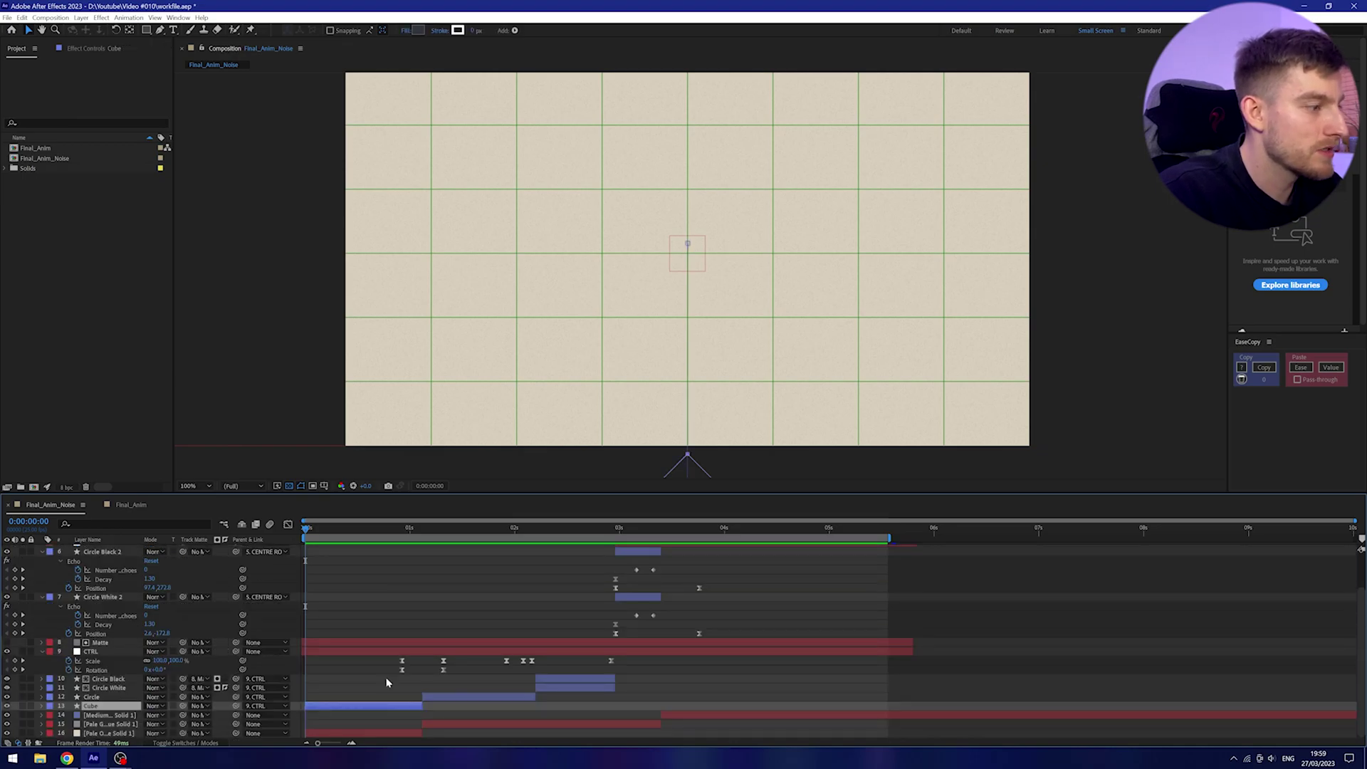
key(u)
scroll(400, 679, down, 2)
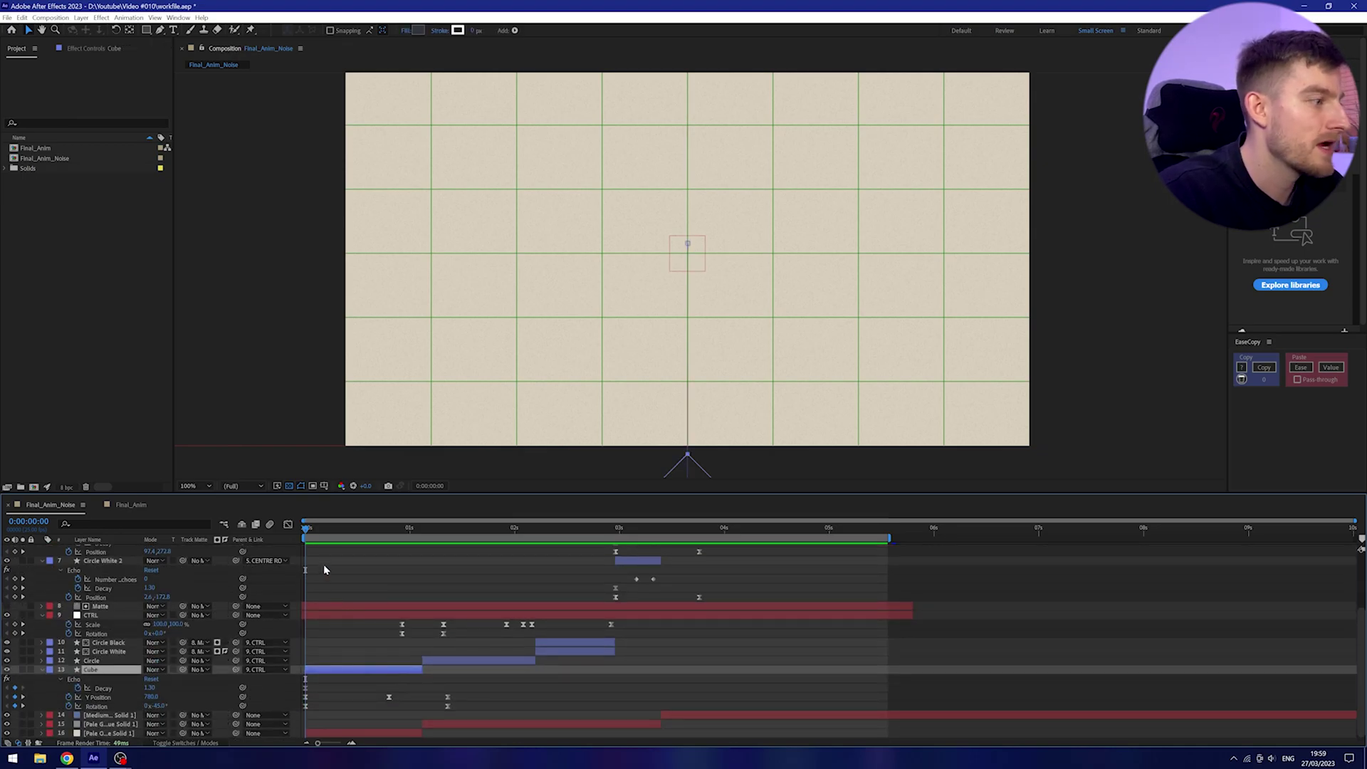
key(space)
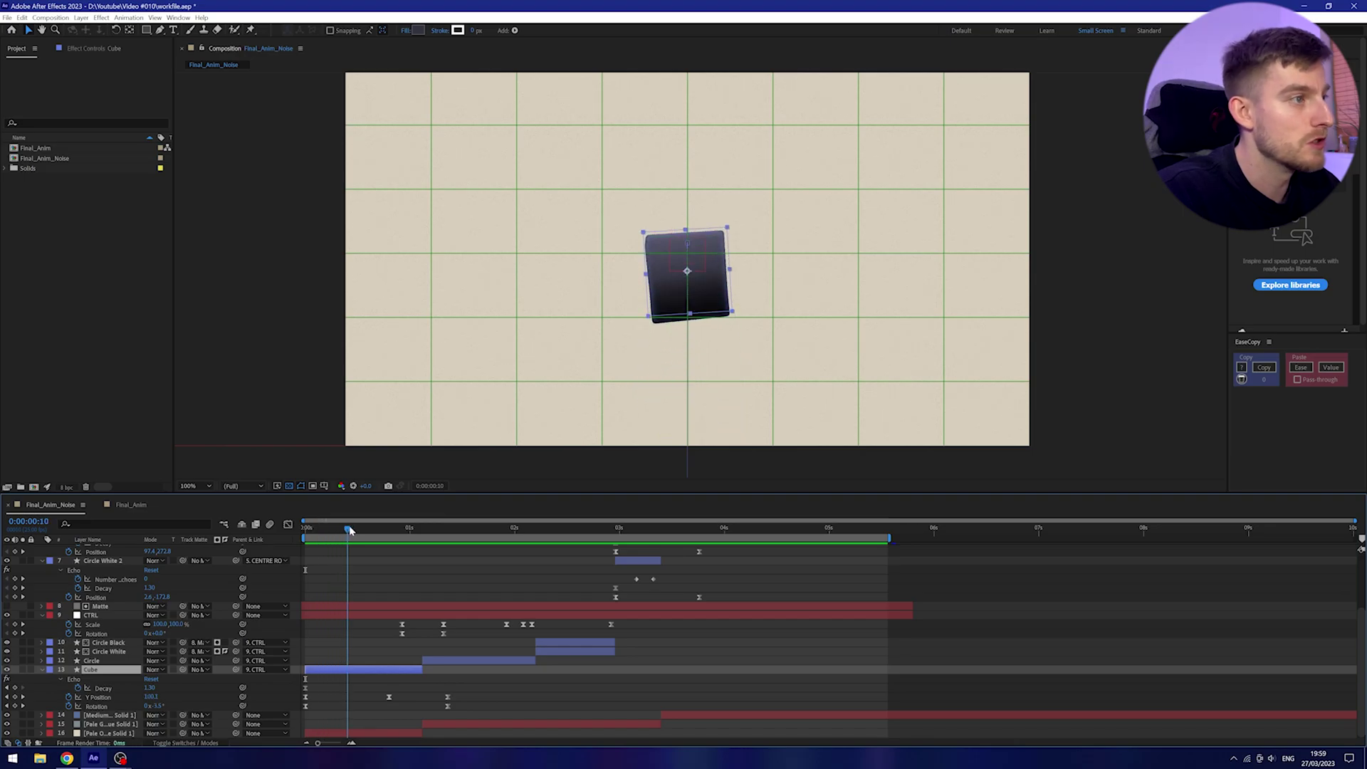
Turn off the Cube layer's Echo effect and scrub to 0:00:00:23 to check the movement without it
click(107, 49)
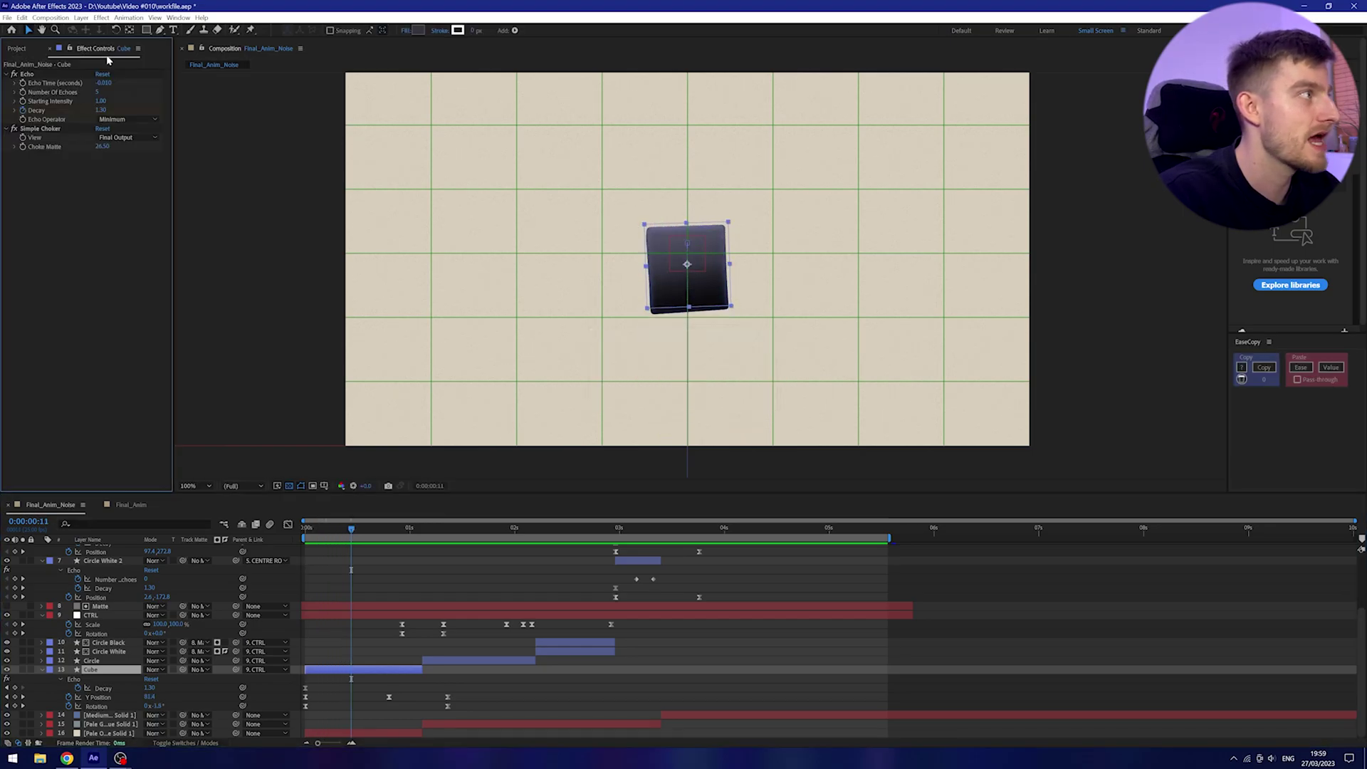
click(12, 74)
click(381, 639)
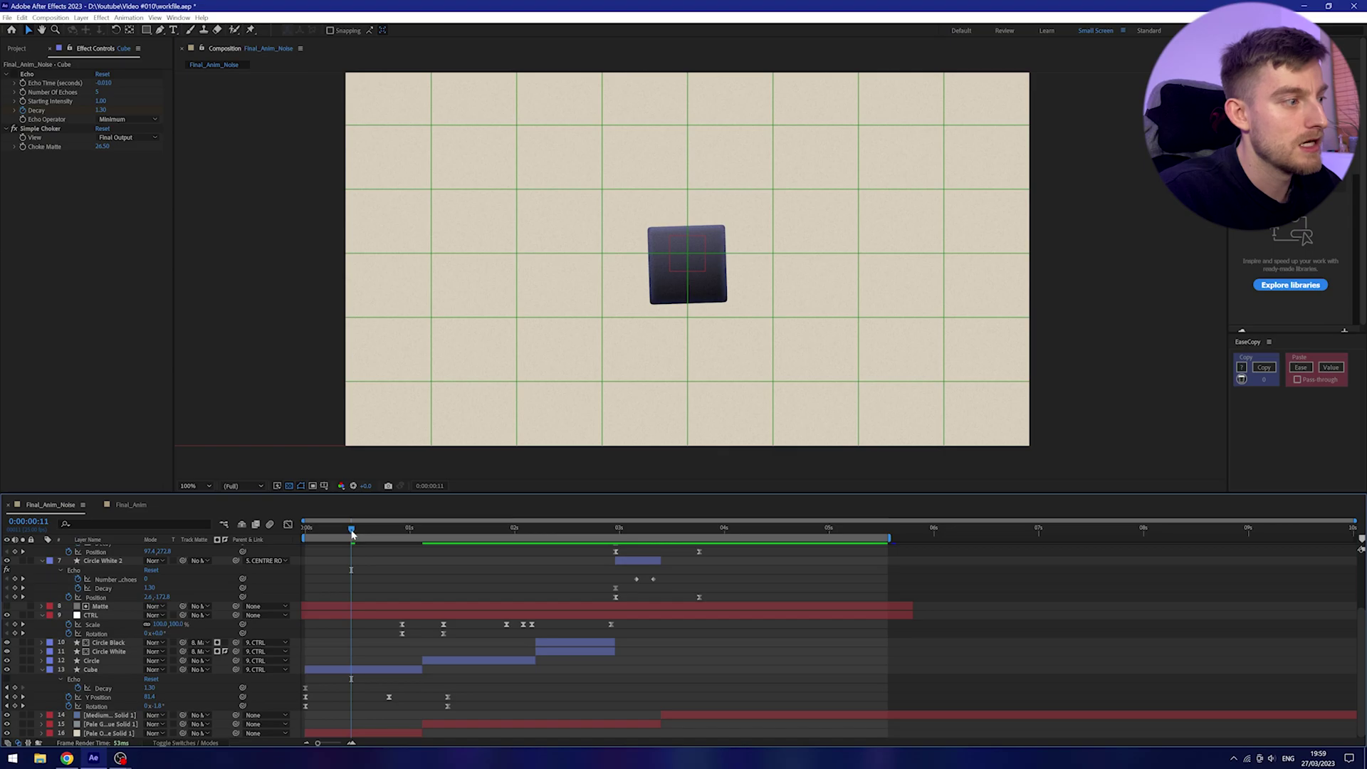
drag(351, 530, 401, 539)
click(107, 670)
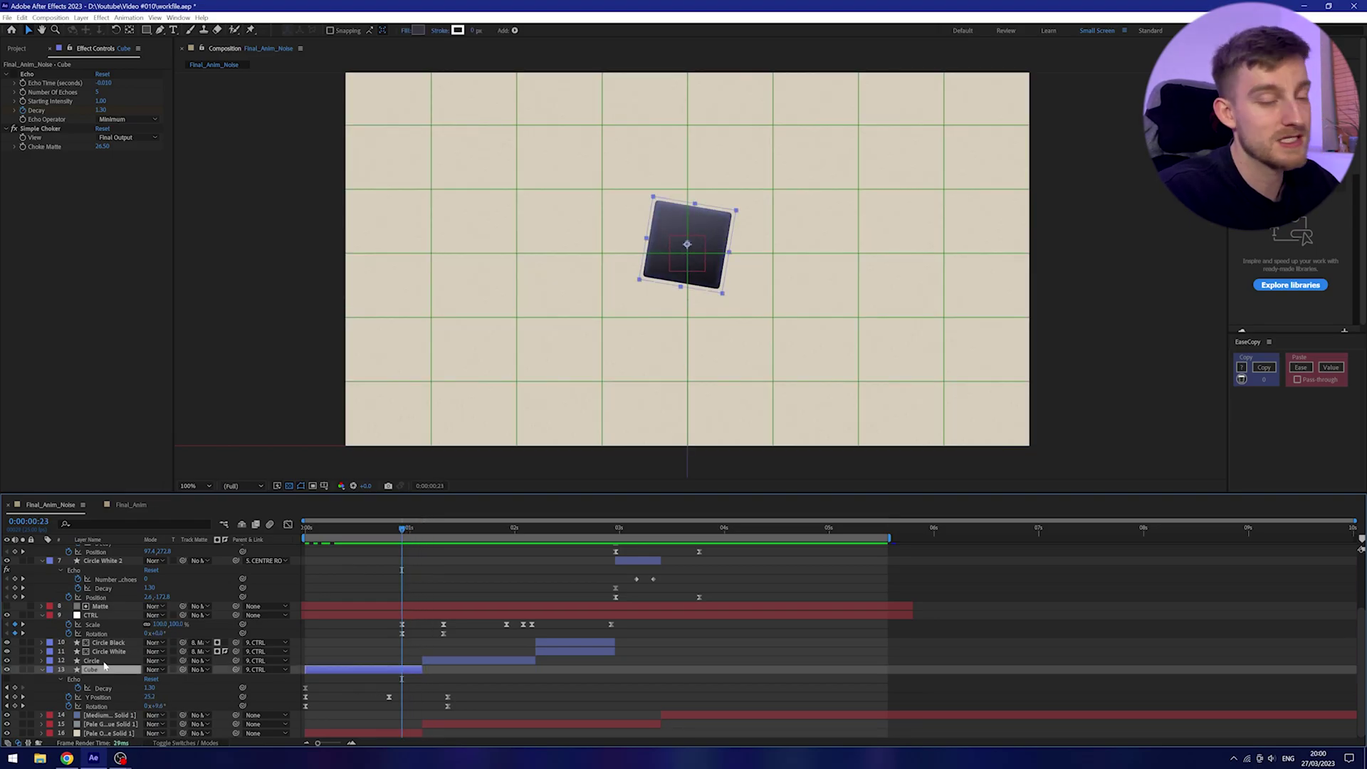
Inspect the CTRL layer's Scale and Rotation animation by scrubbing from 0:00:00:23 to 0:00:01:08
click(104, 662)
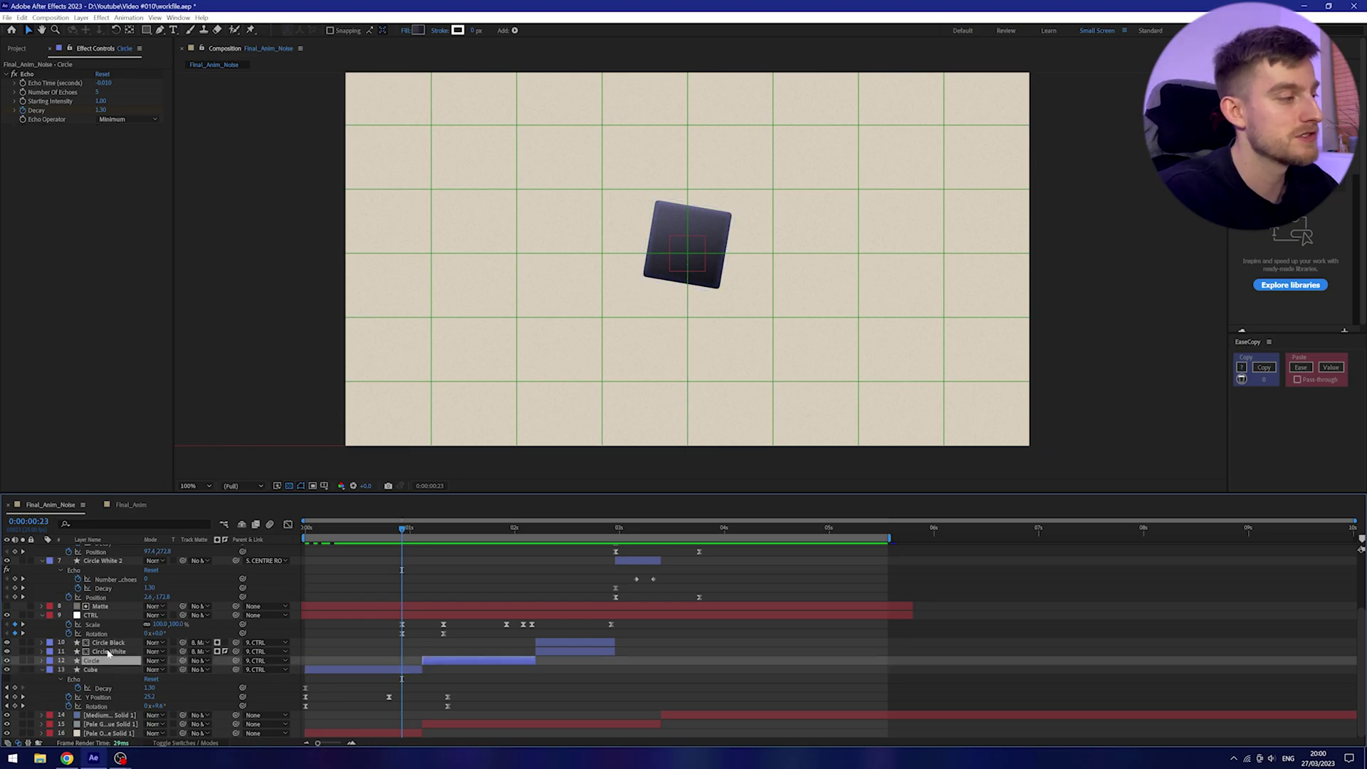
click(106, 617)
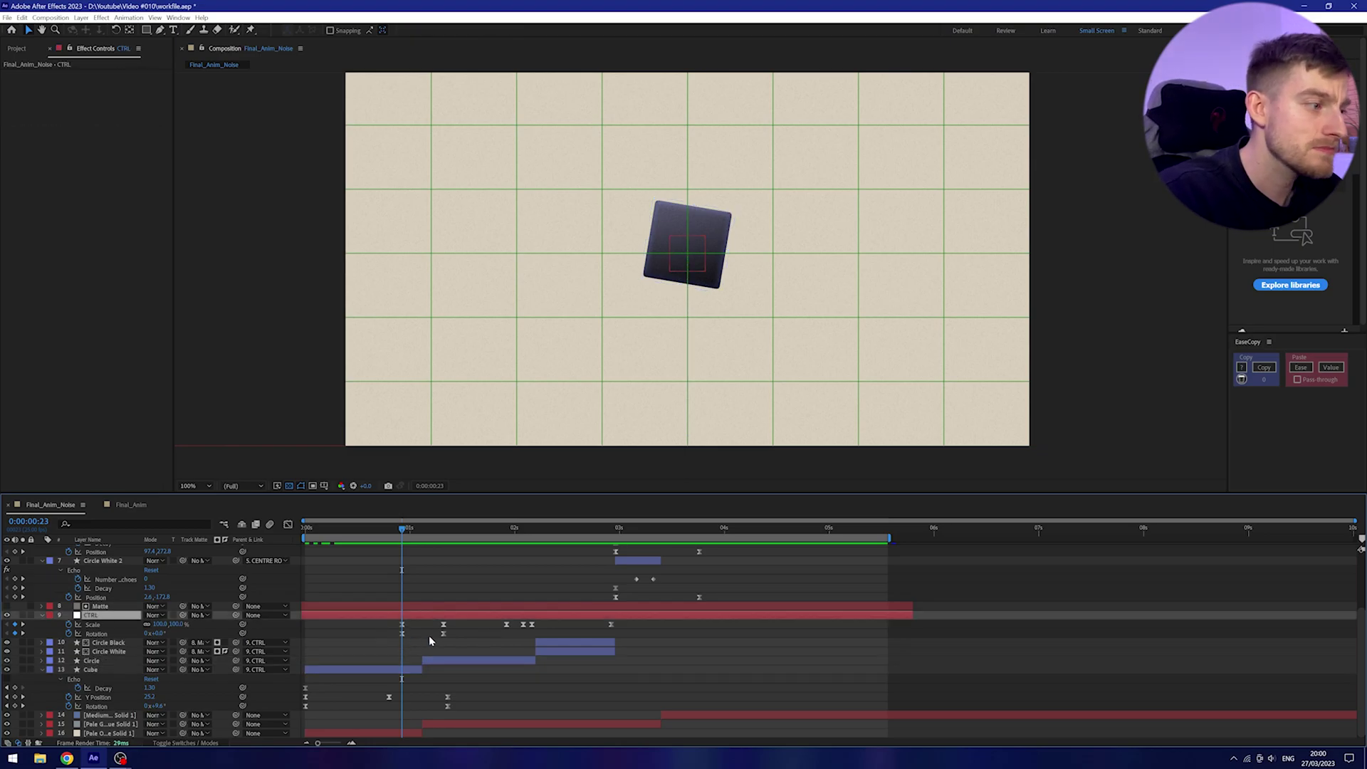
click(429, 637)
drag(403, 530, 444, 534)
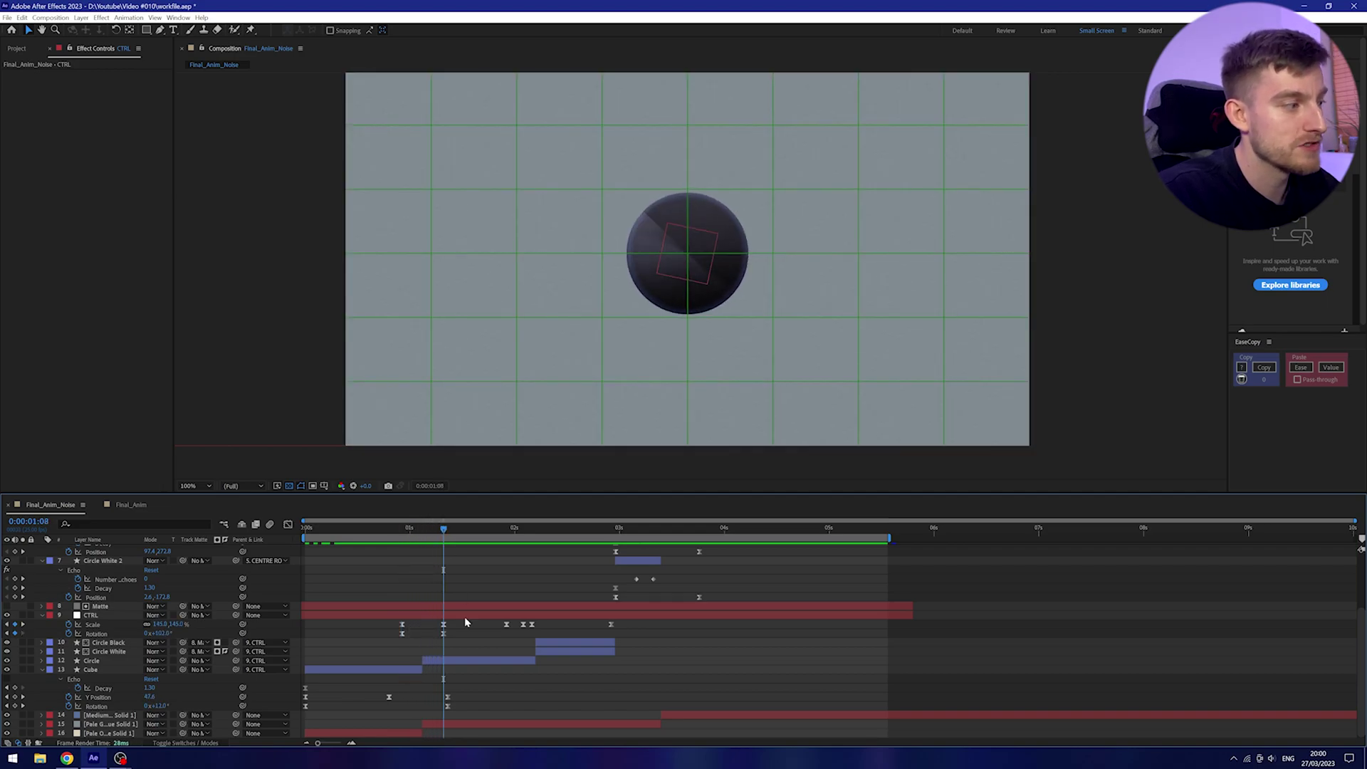
Show the speed graph for the CTRL layer's first Scale and Rotation keyframes, with the time at 0:00:01:03
click(423, 533)
drag(483, 638, 381, 620)
key(shift+F3)
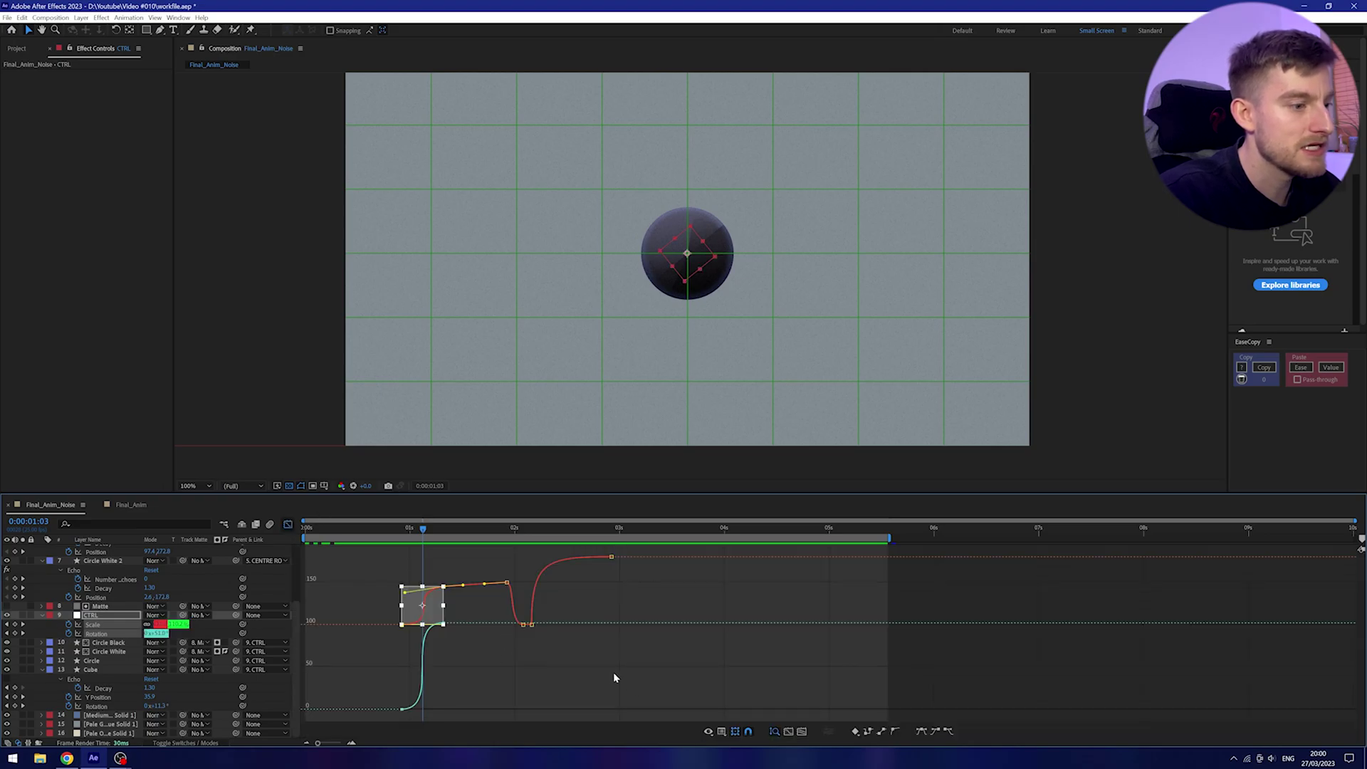
click(732, 729)
click(740, 635)
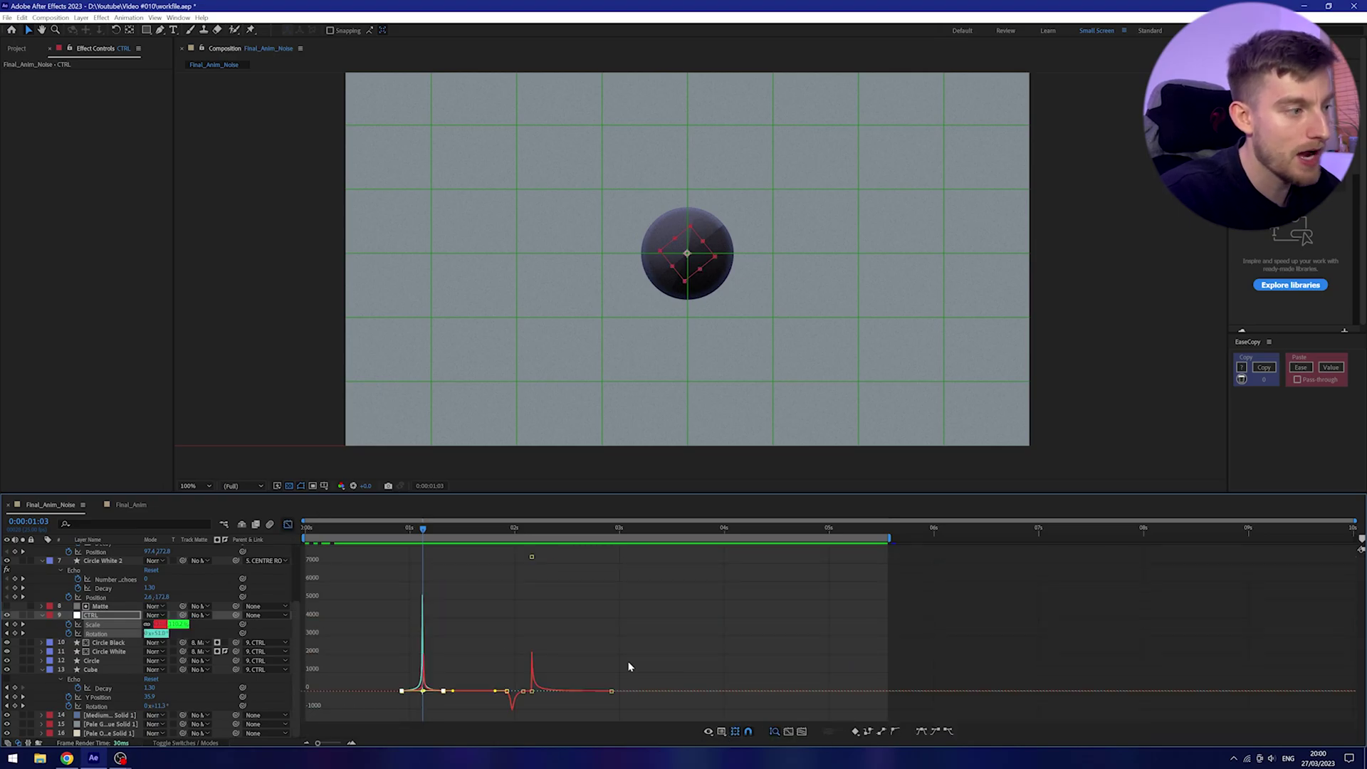
Examine the CTRL keyframes' easing curves in the value graph and return to the layer bar view
click(734, 733)
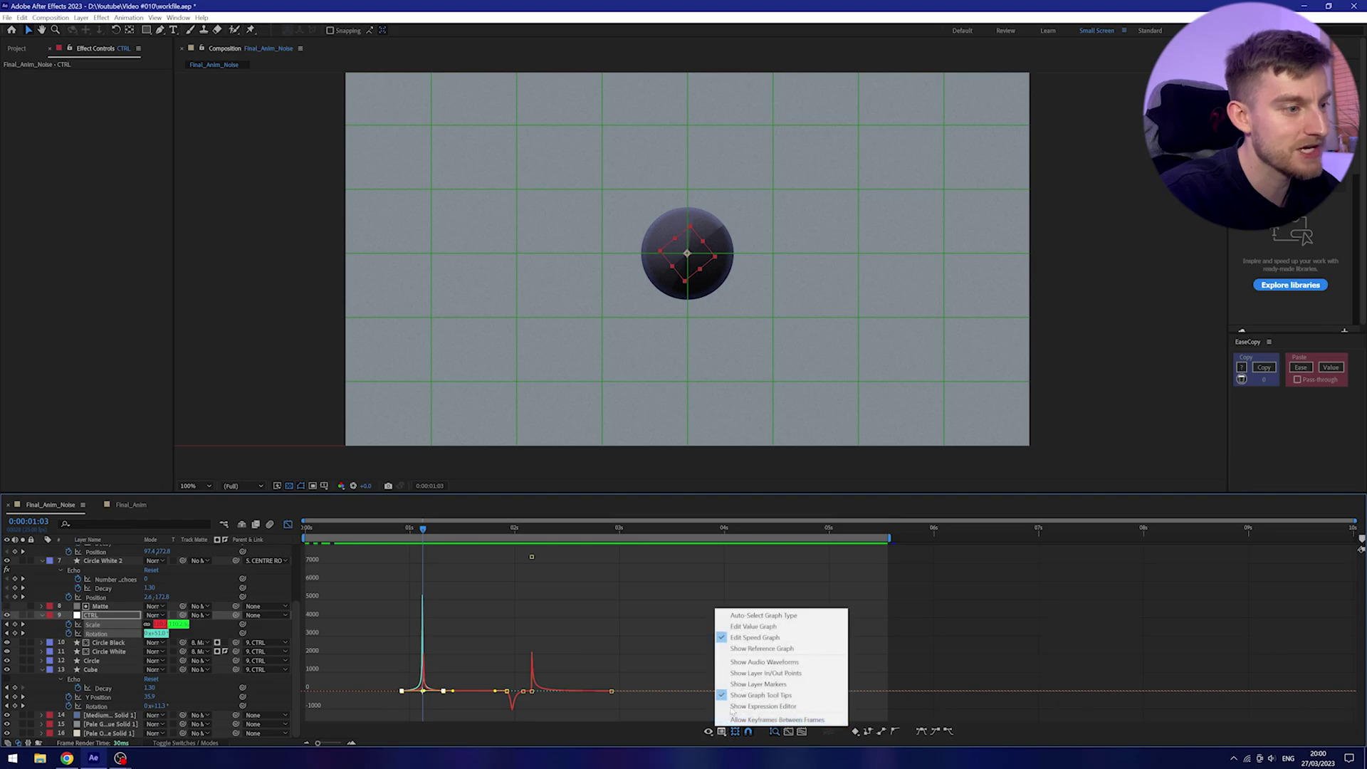
click(740, 626)
key(equal)
scroll(435, 629, up, 2)
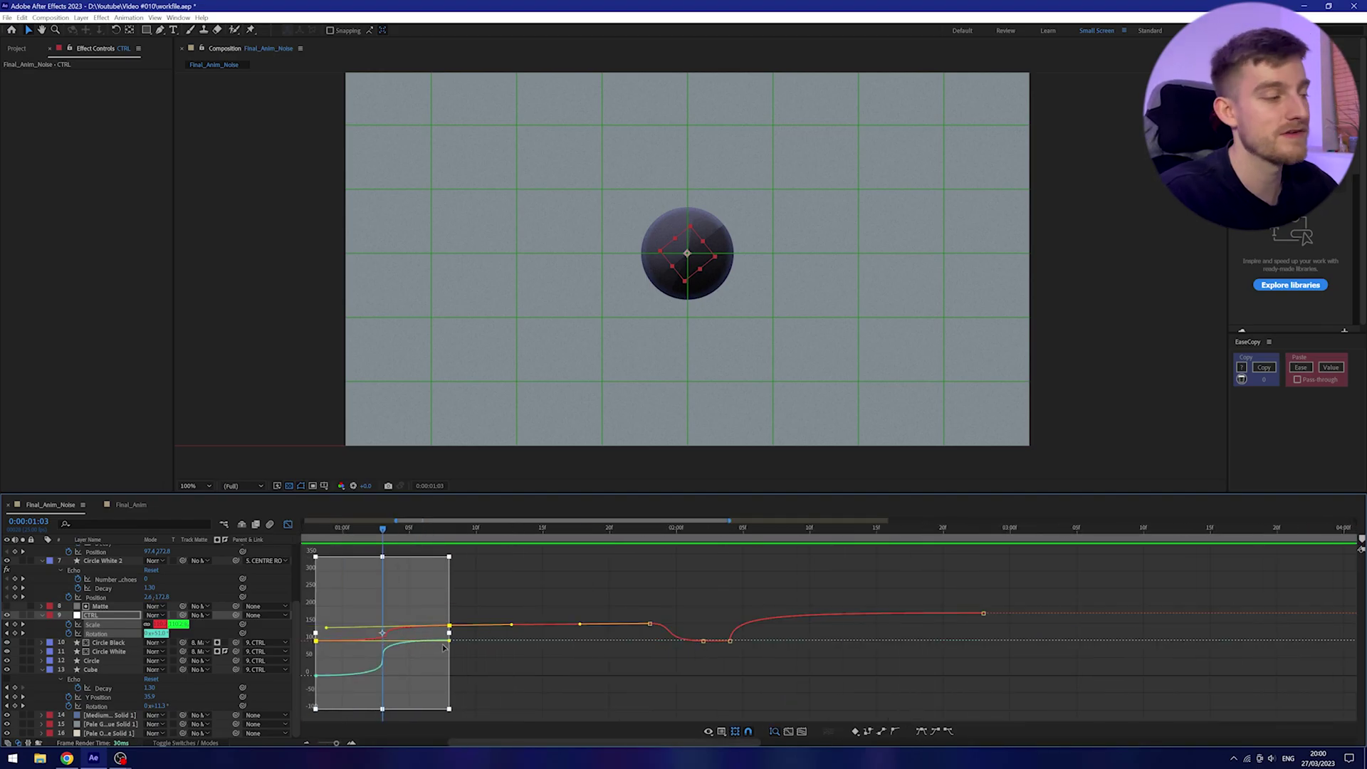
click(288, 524)
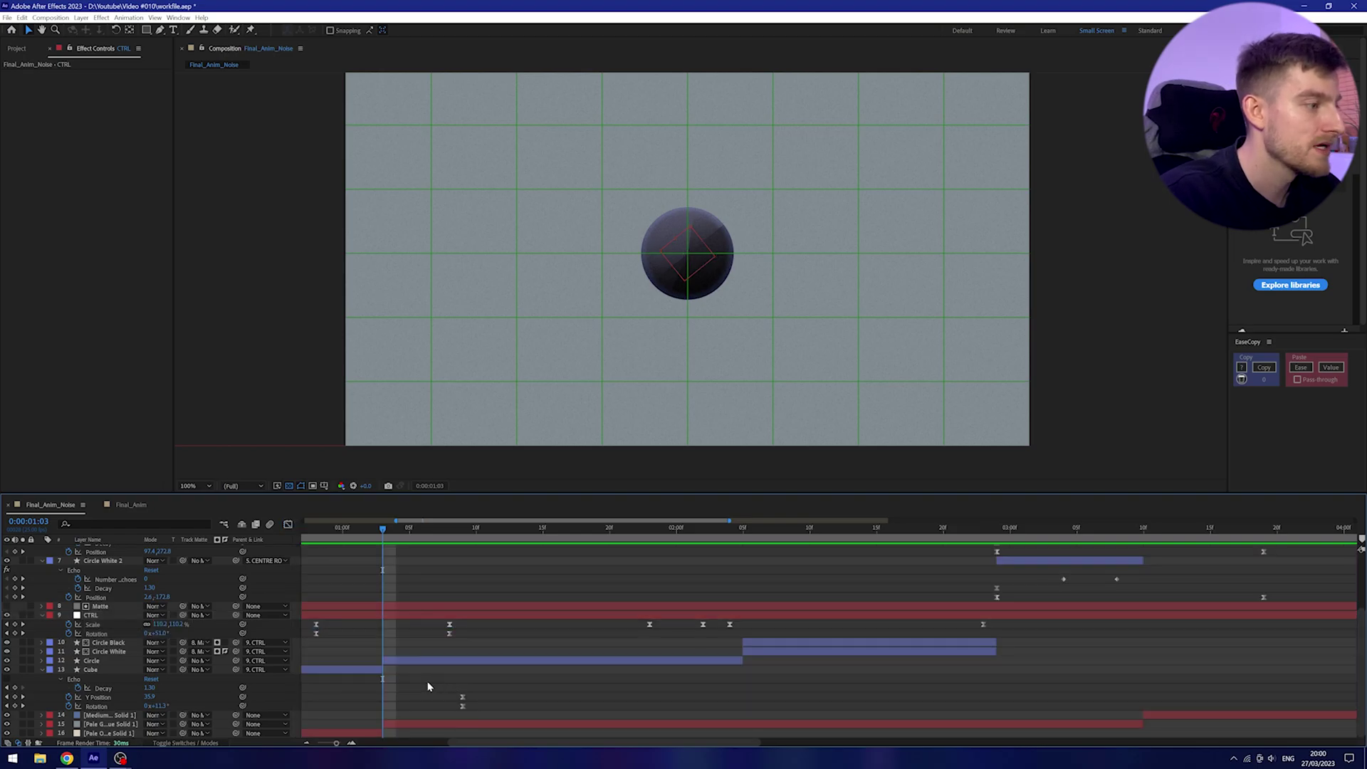
Select the Cube layer, move the time to 0:00:00:16 and preview the animation through the two-circle split
scroll(458, 686, down, 5)
click(405, 669)
drag(410, 528, 368, 542)
key(space)
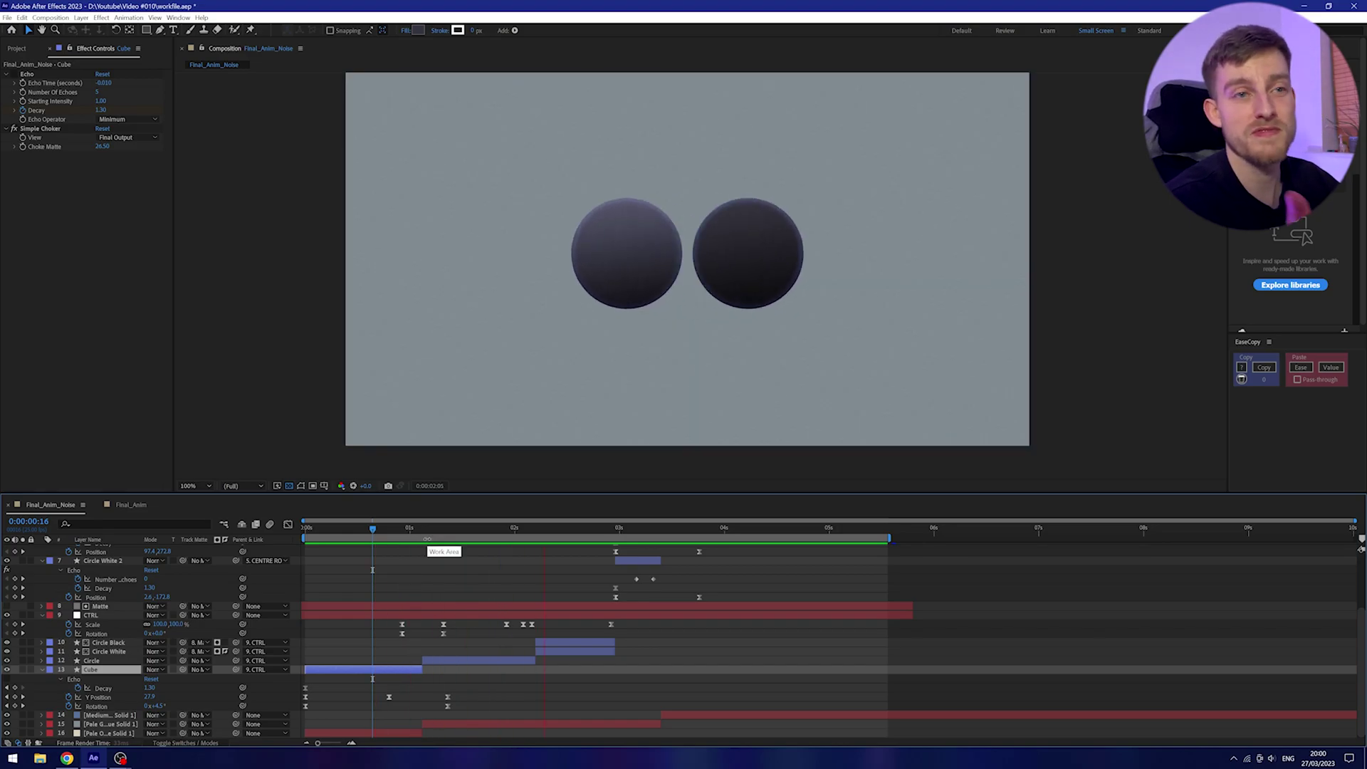
key(space)
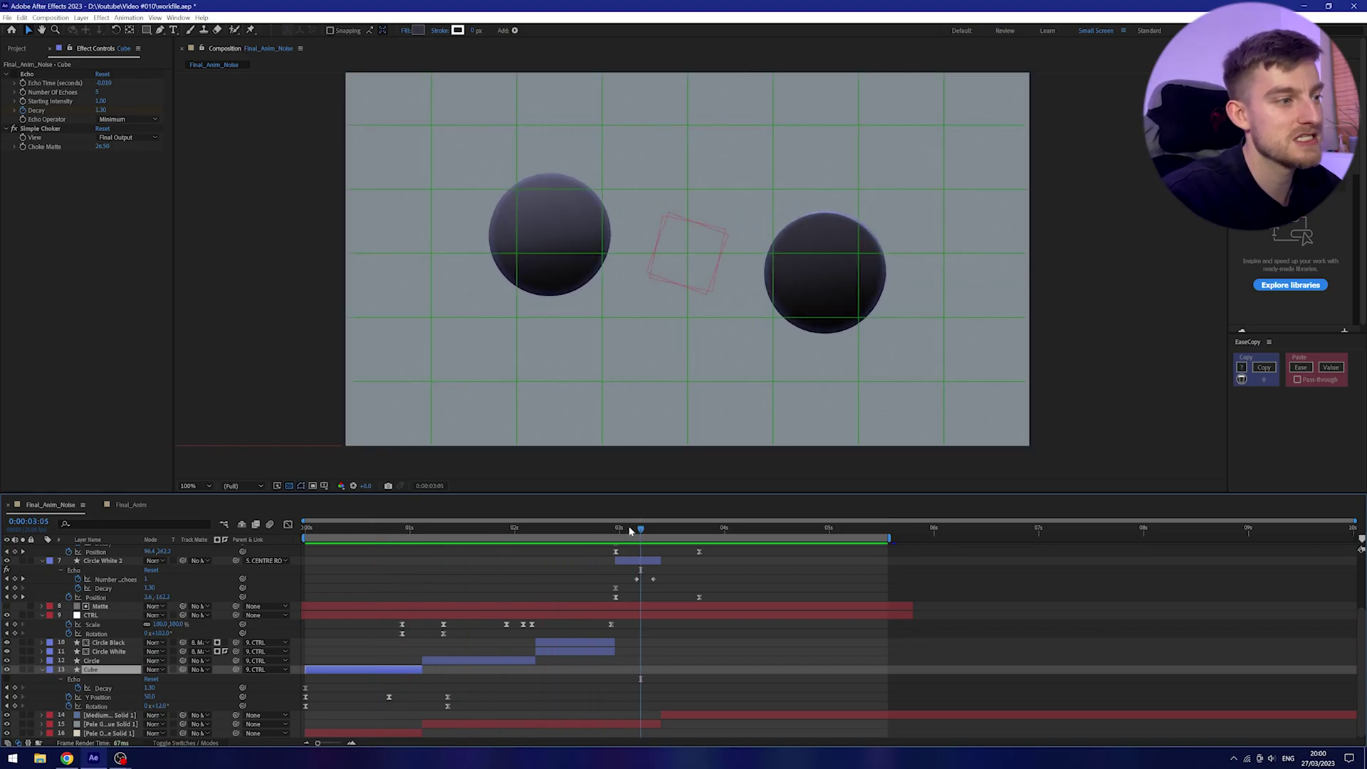
Reveal the CENTRE ROT layer's Rotation keyframes and scrub to 0:00:03:09 to view the circles' rotation
scroll(652, 573, up, 2)
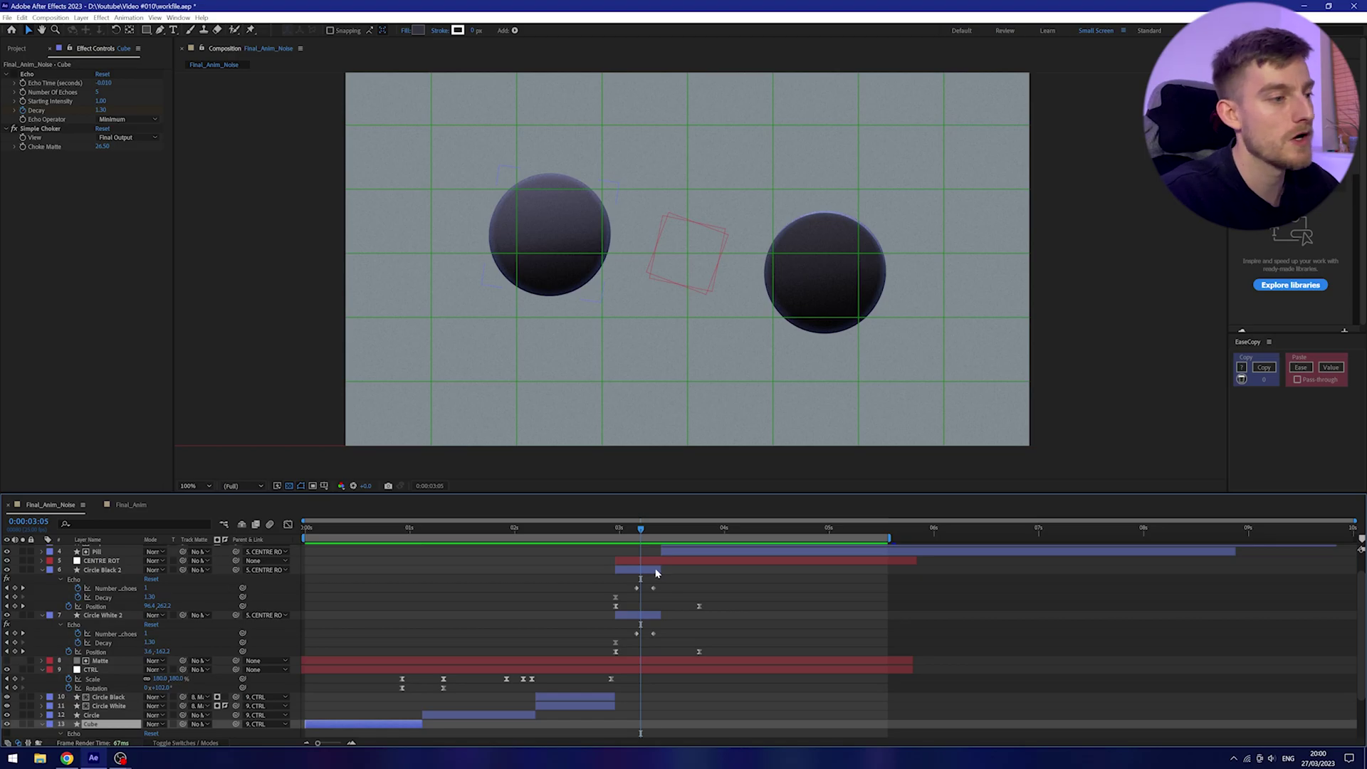
scroll(657, 574, up, 1)
click(633, 592)
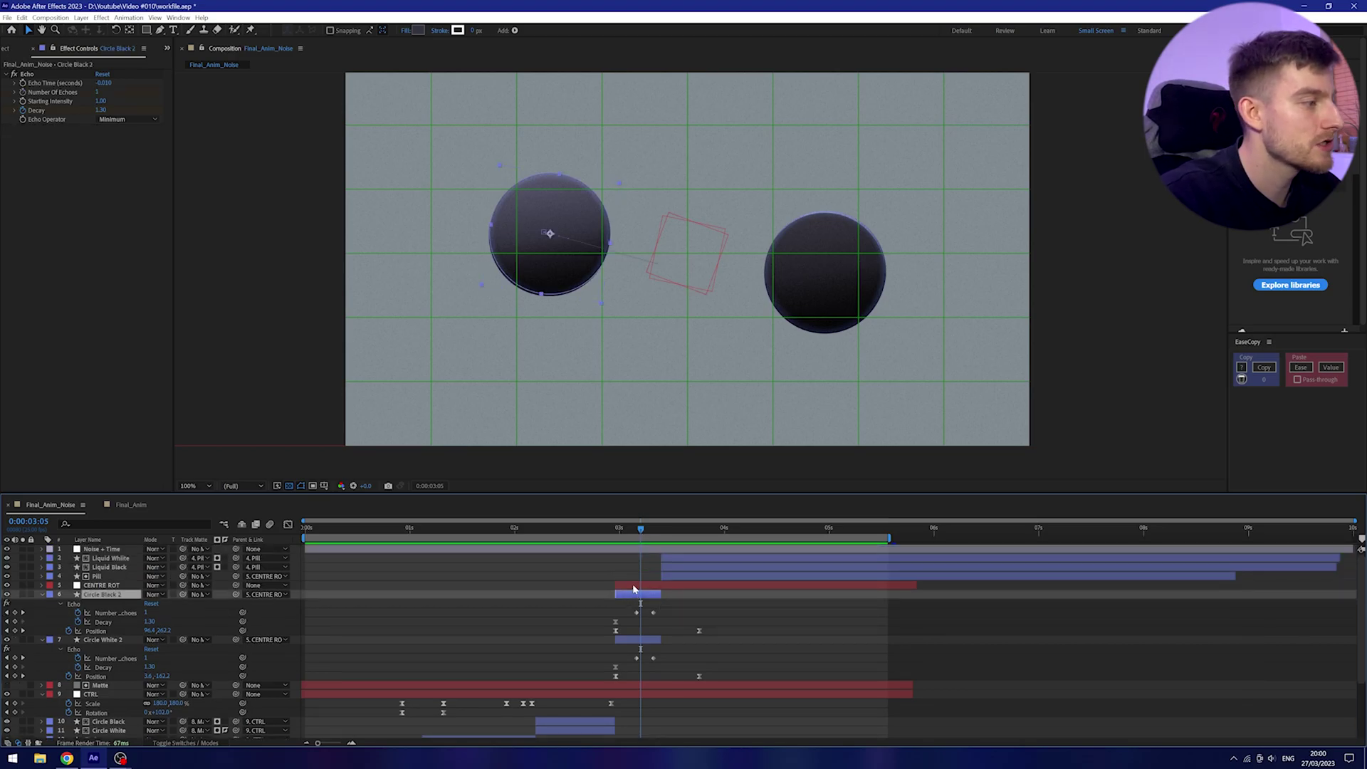
click(634, 587)
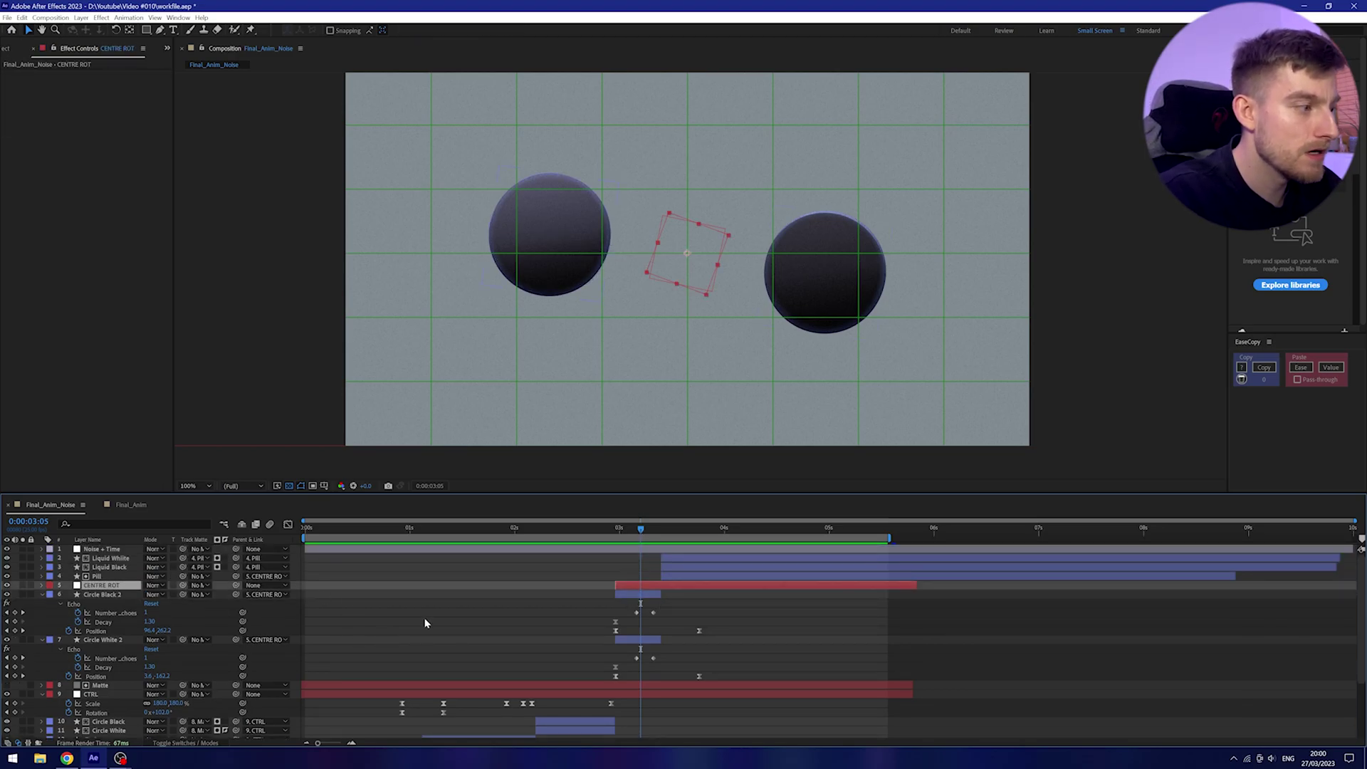
key(r)
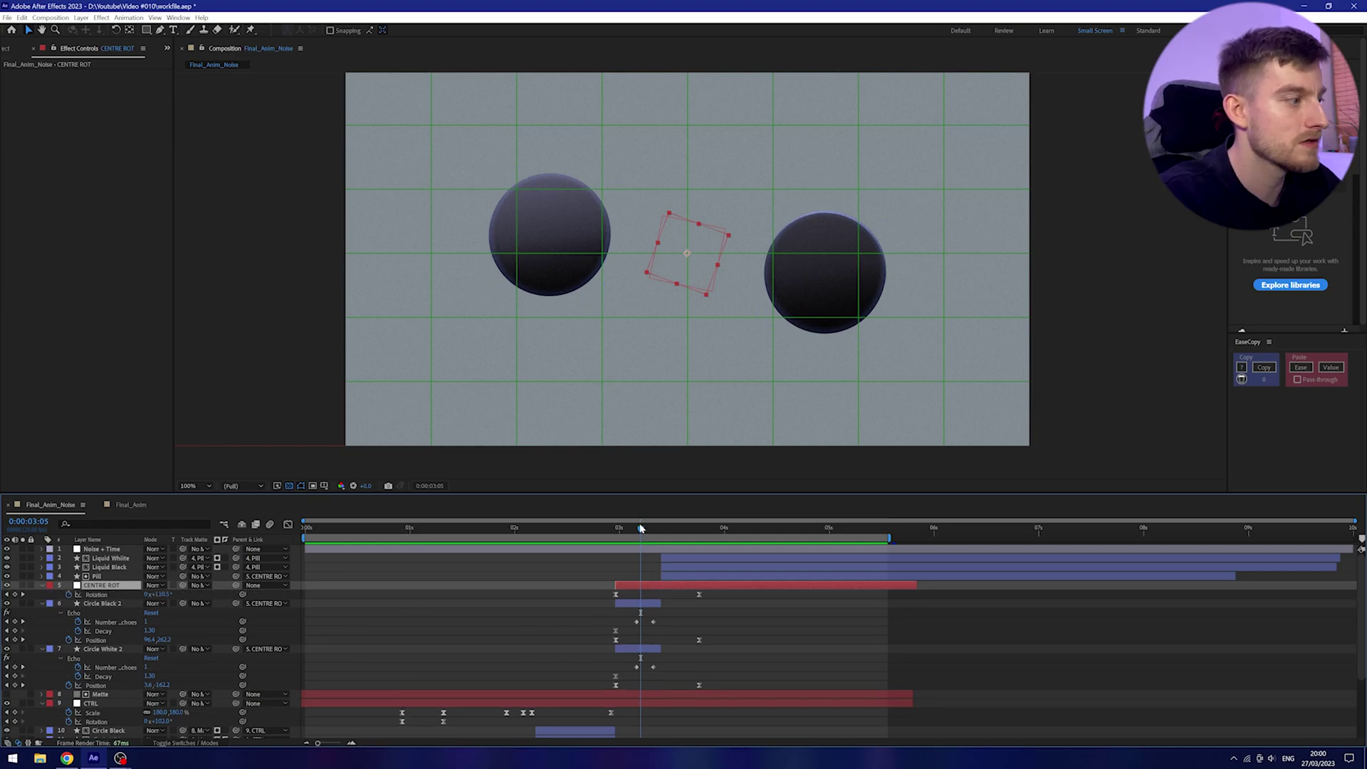
mouse_move(632, 526)
mouse_down()
mouse_move(616, 529)
mouse_move(657, 530)
mouse_up()
Turn off the Echo effect on the Circle Black 2 and Circle White 2 layers
click(641, 649)
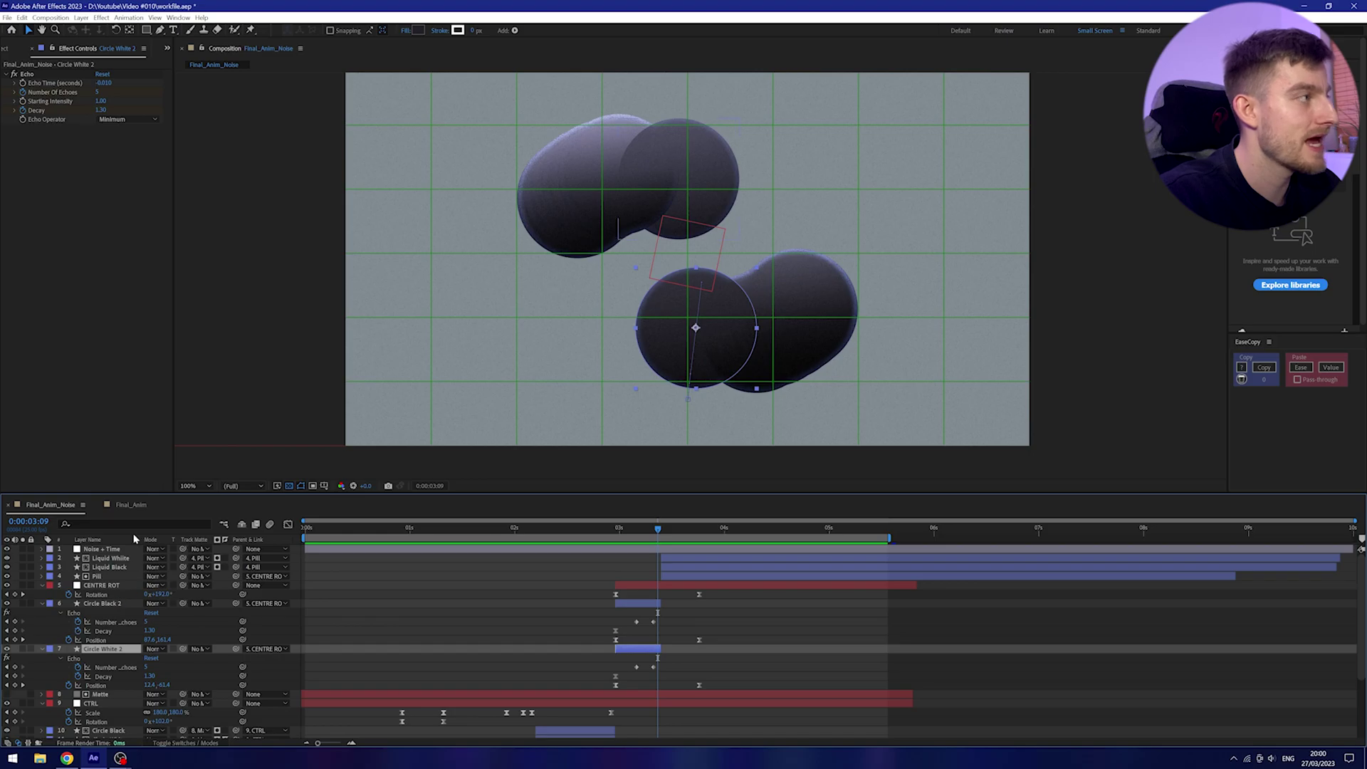
click(25, 74)
click(101, 603)
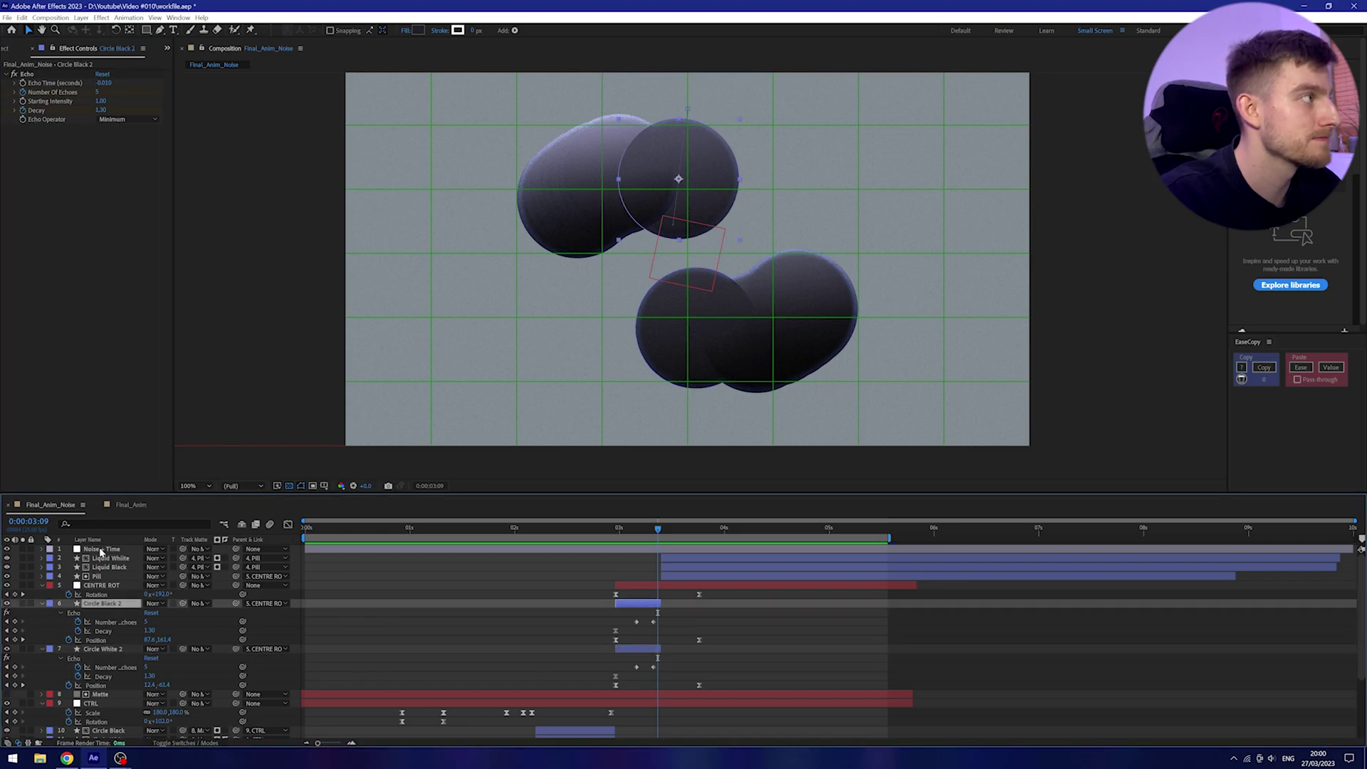
click(14, 74)
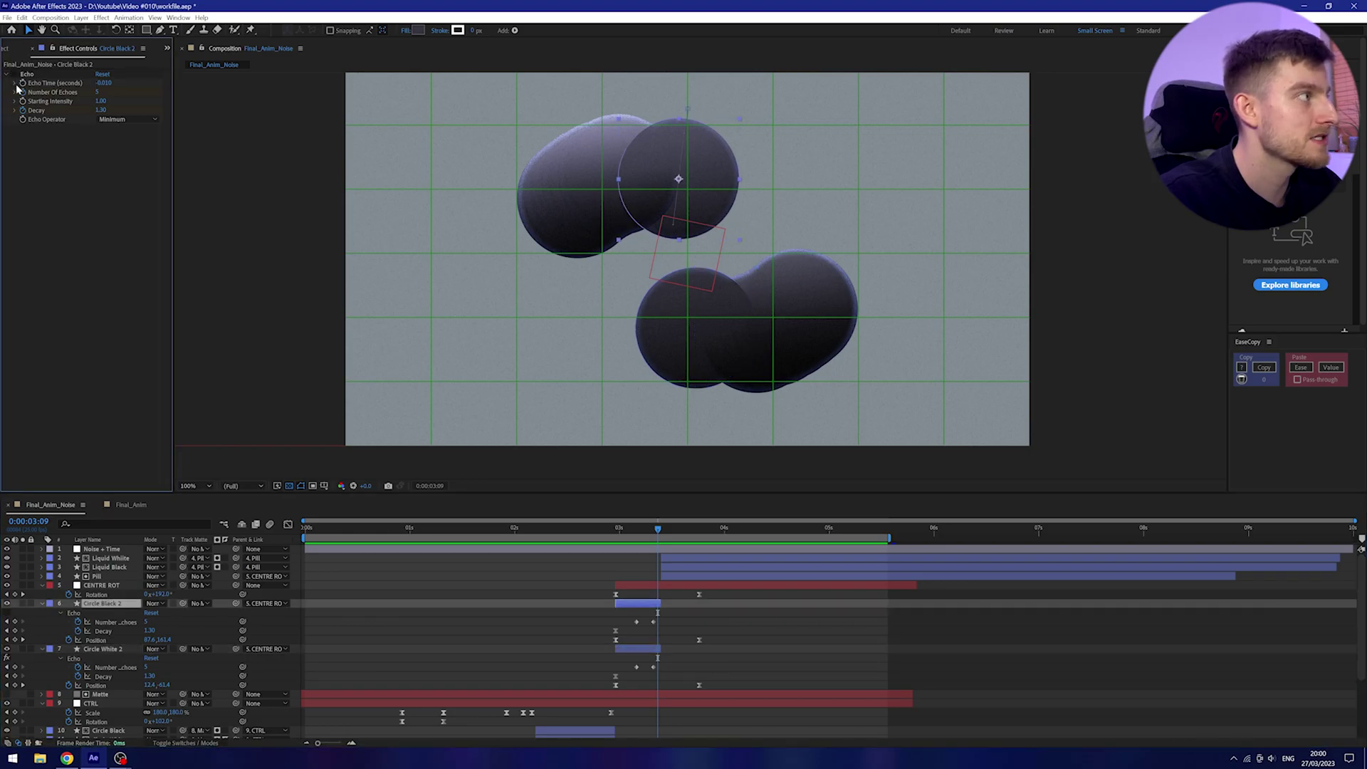
click(116, 649)
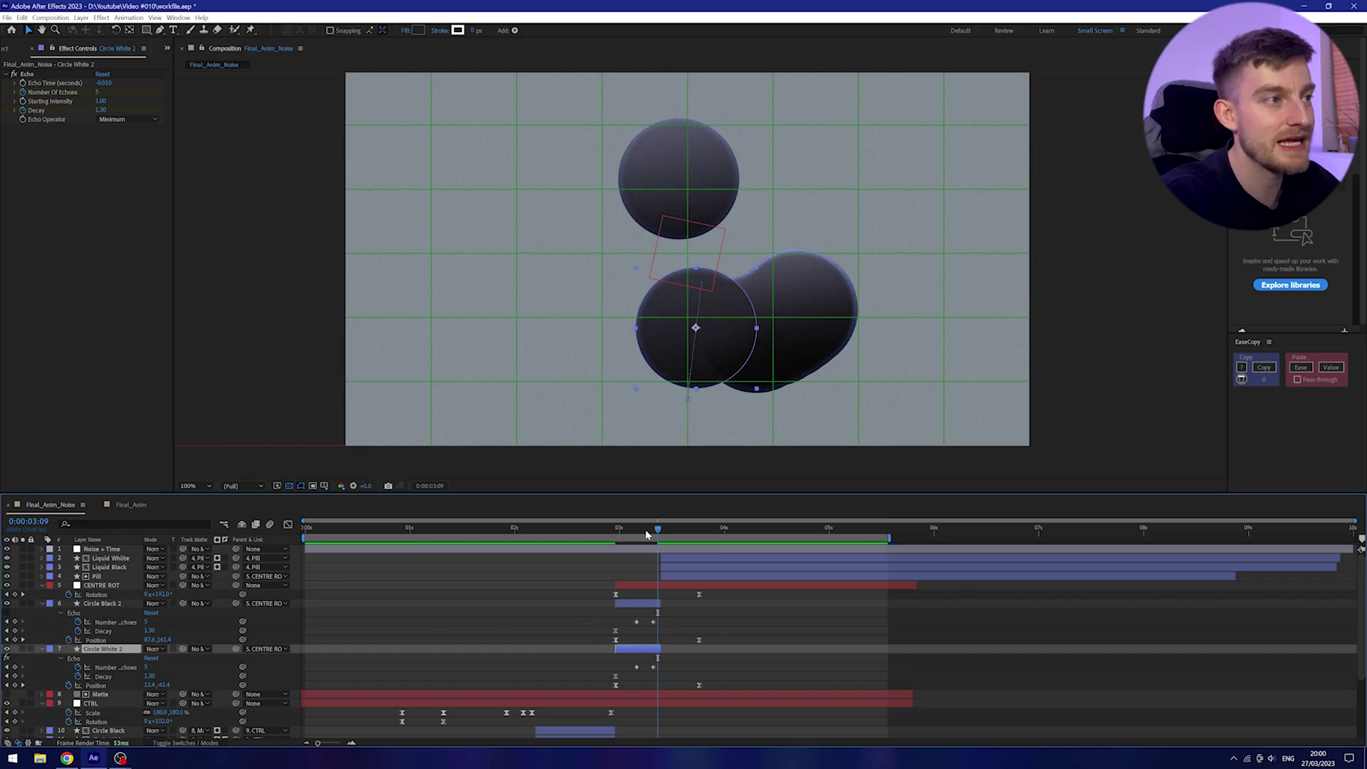
mouse_move(645, 534)
mouse_down()
mouse_move(619, 532)
mouse_move(640, 533)
mouse_up()
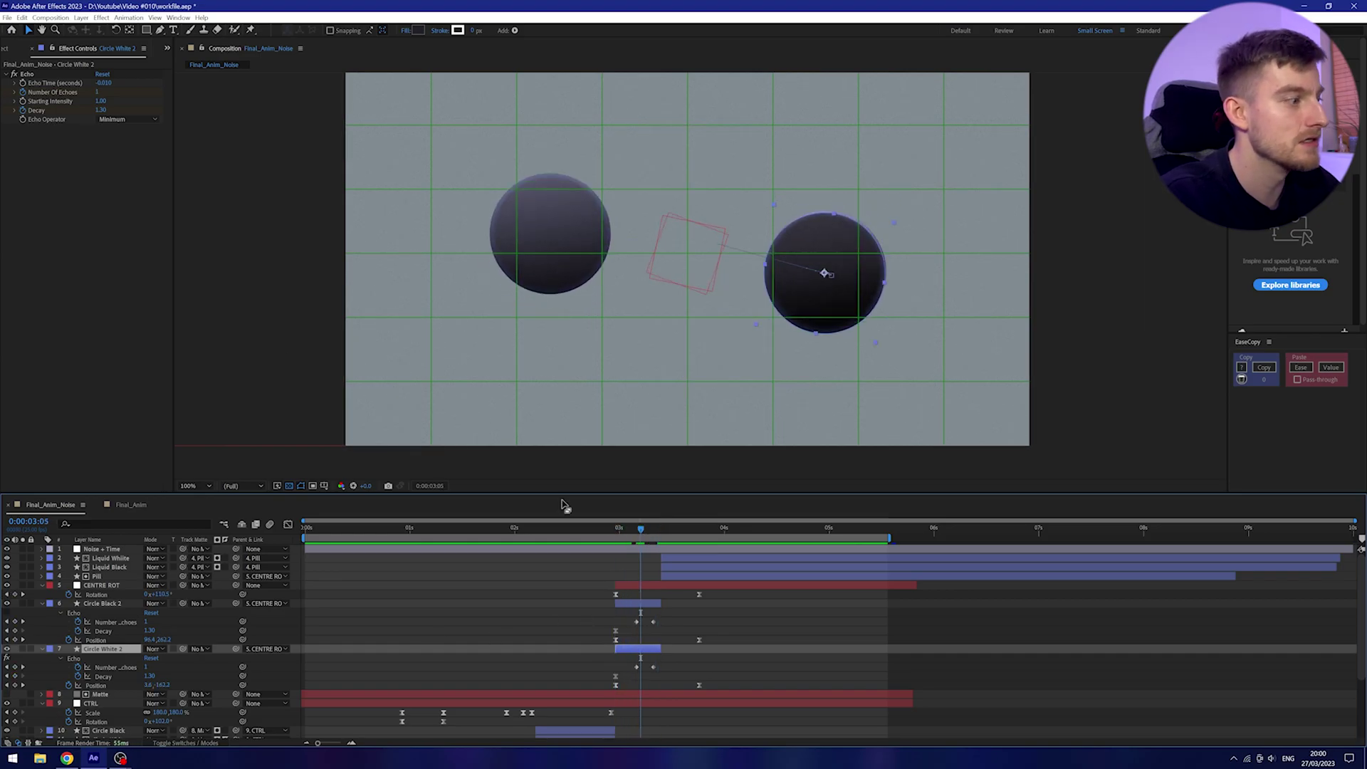
click(12, 74)
Scrub the CENTRE ROT rotation to 0:00:03:10 and turn off the Pill layer's Echo effect
click(647, 587)
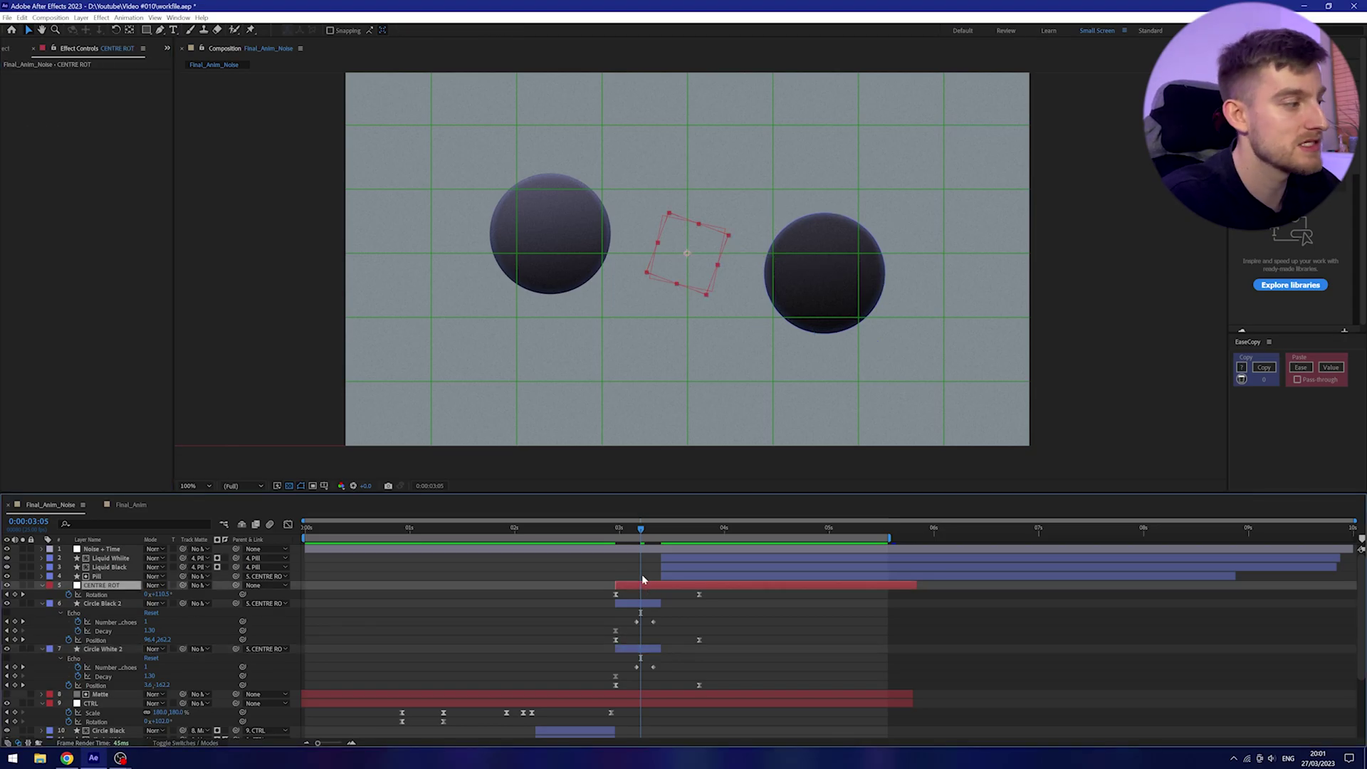
drag(647, 534, 661, 539)
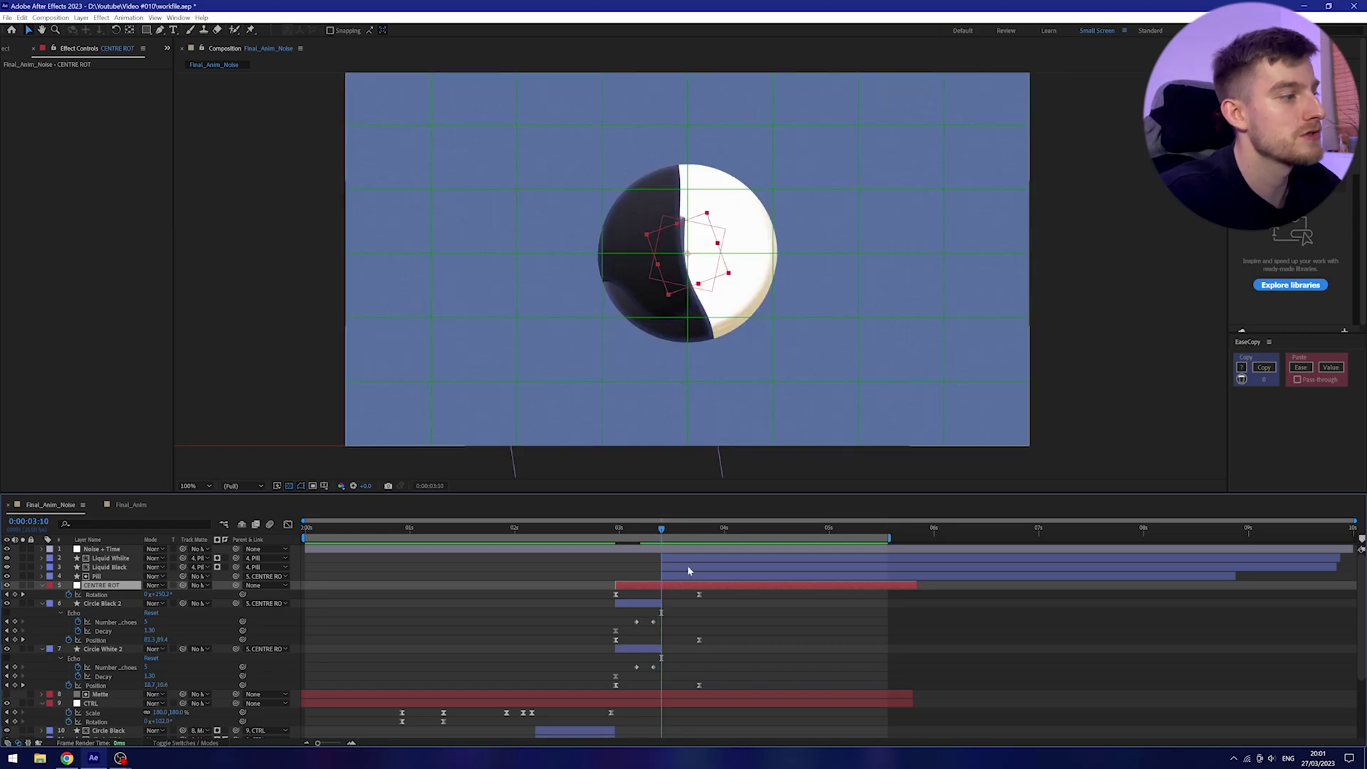
click(93, 576)
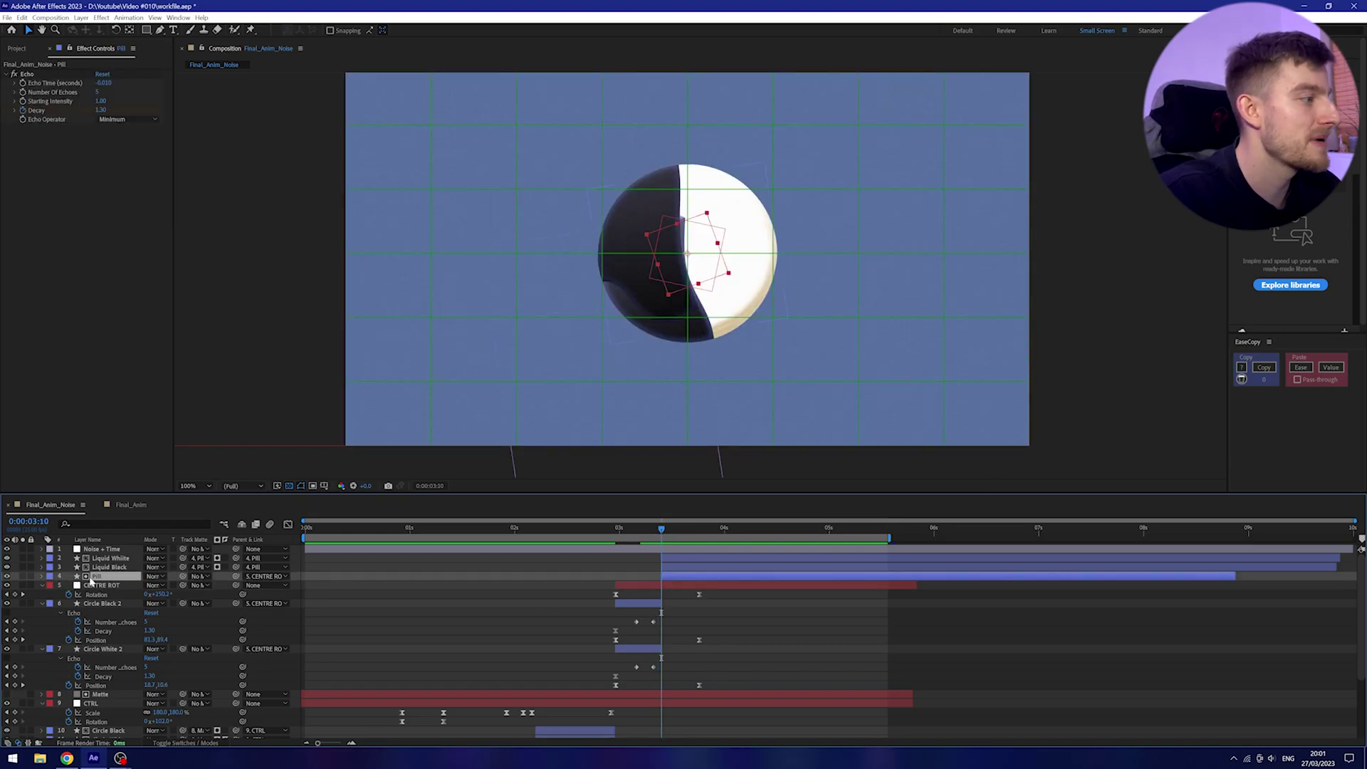
click(14, 74)
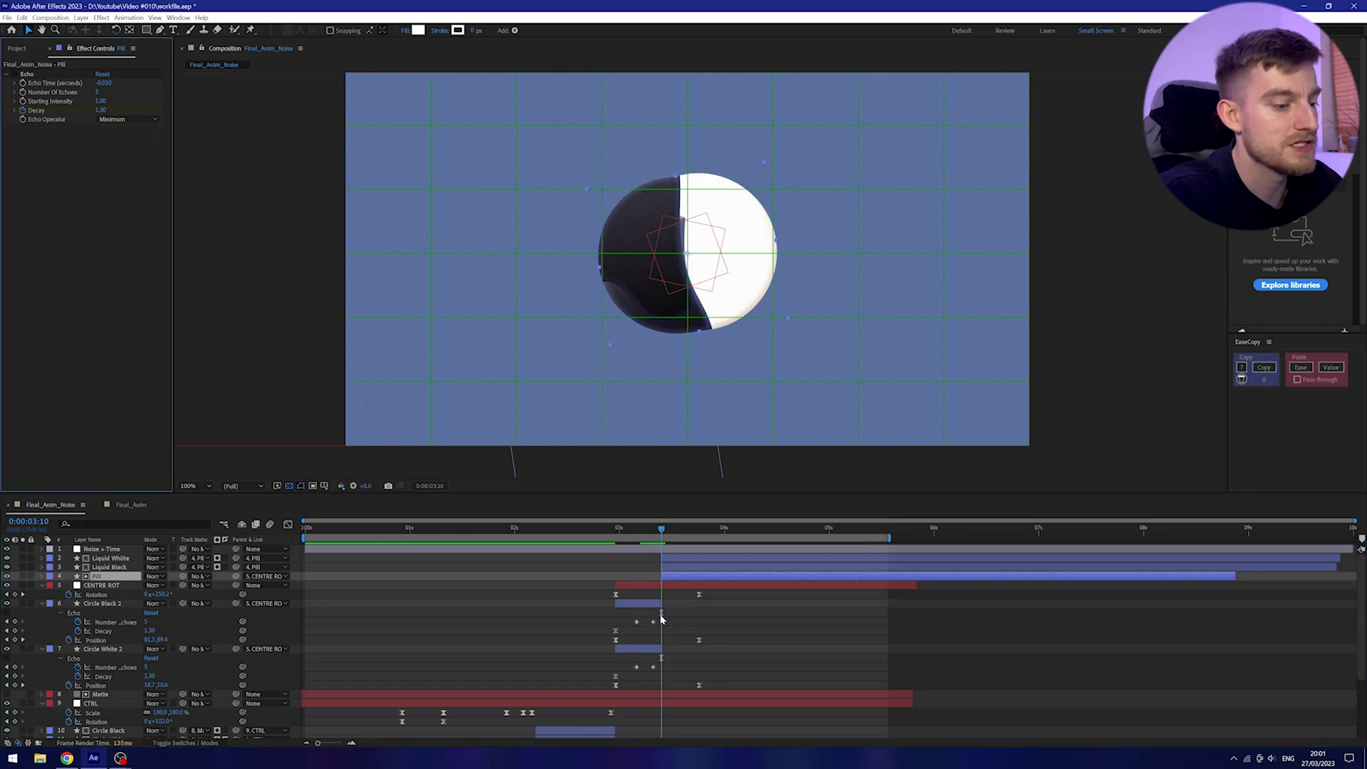
Reveal the Pill layer's keyframes, scrub to 0:00:04:09 and preview how the pill forms and rotates
key(u)
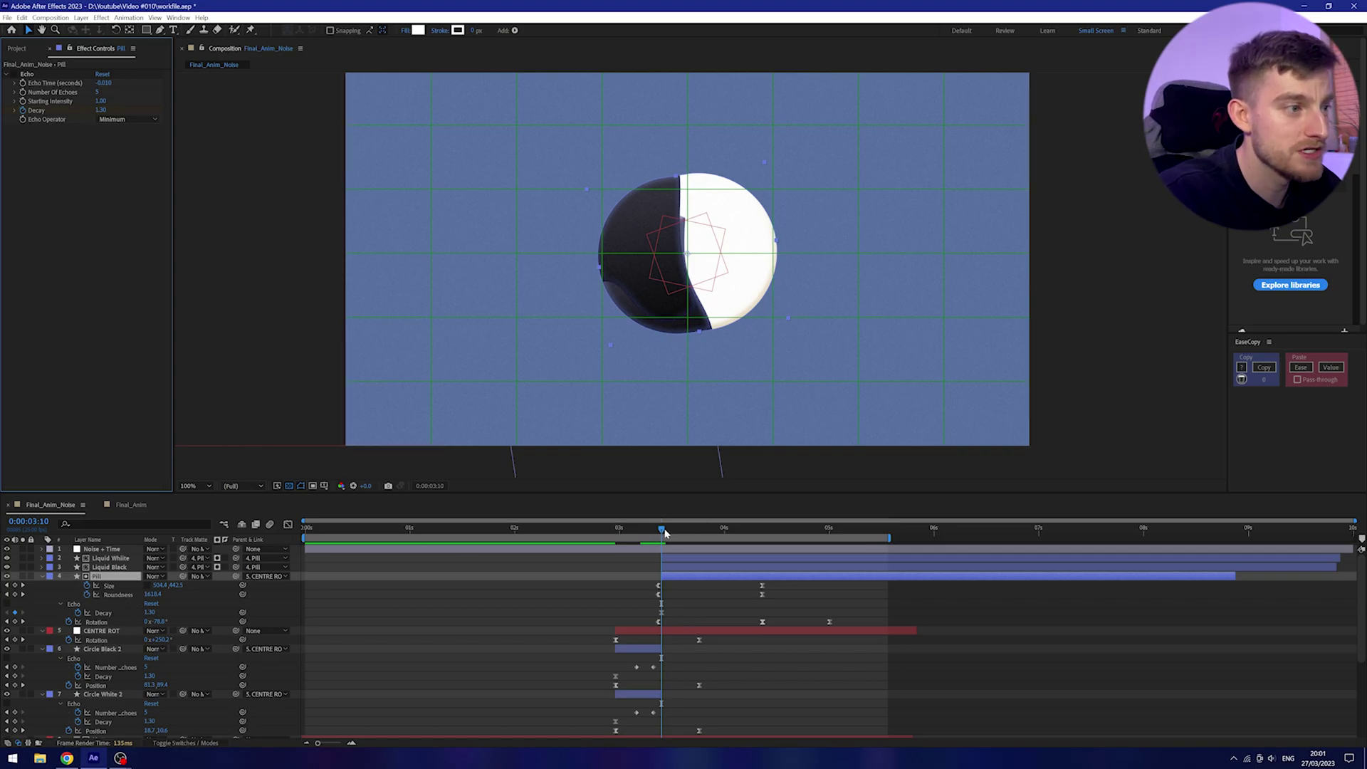
drag(665, 532, 763, 541)
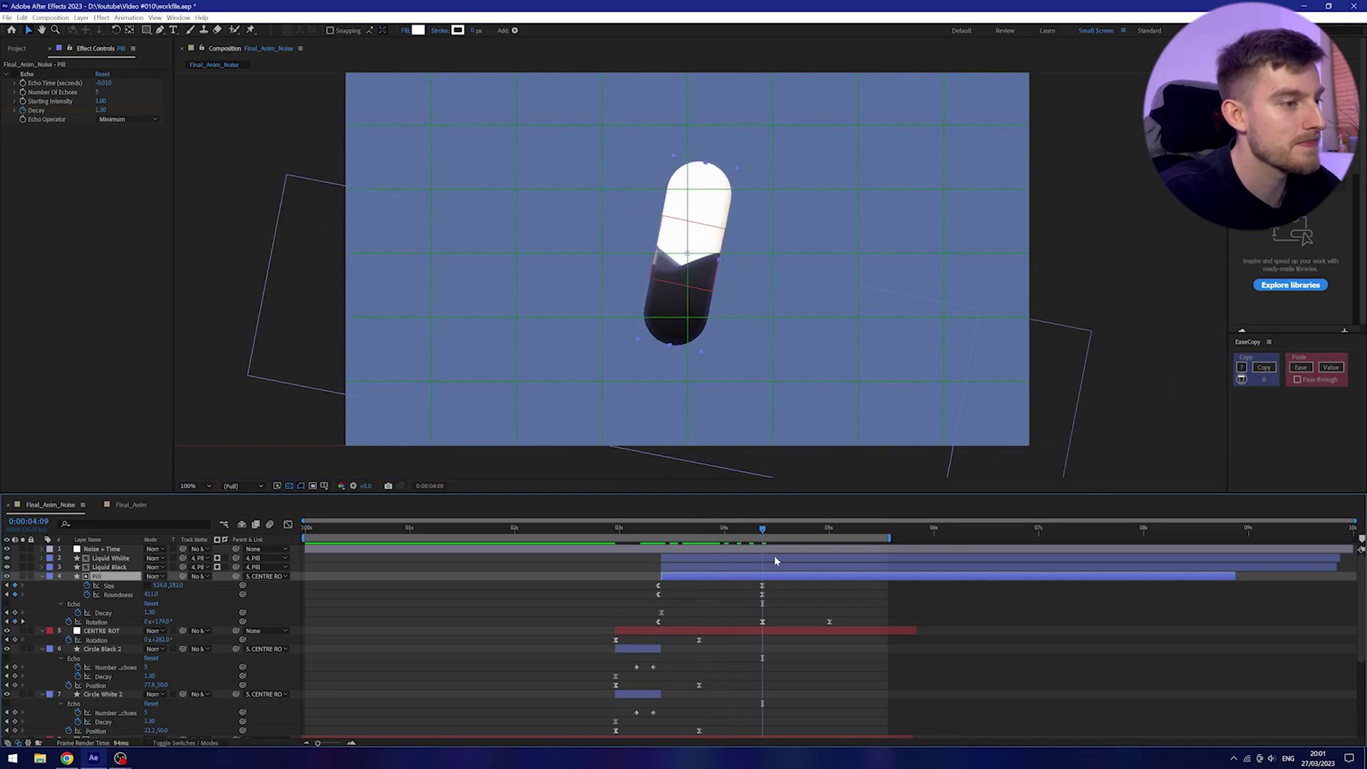
key(space)
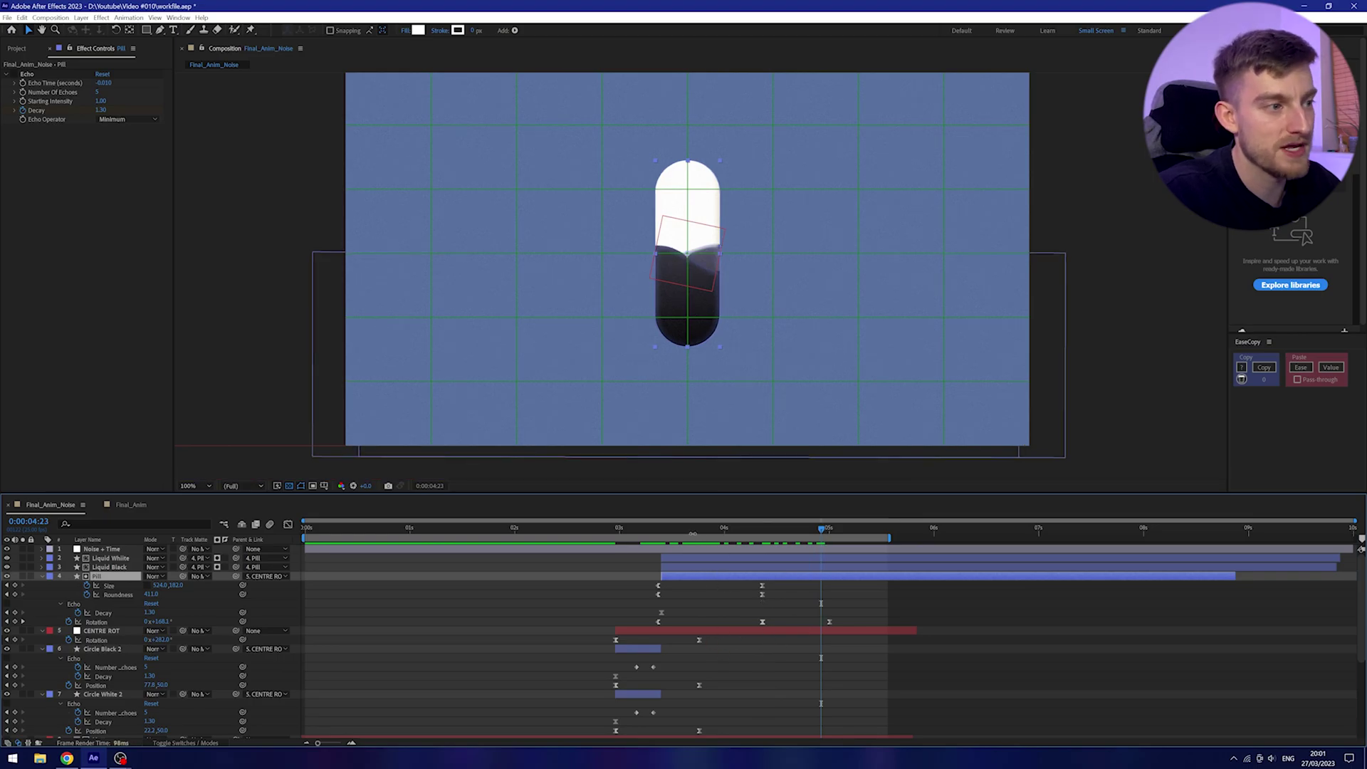
Scrub to 0:00:03:15 and open the graph of the CENTRE ROT layer's Rotation keyframes
click(683, 530)
drag(714, 642, 565, 643)
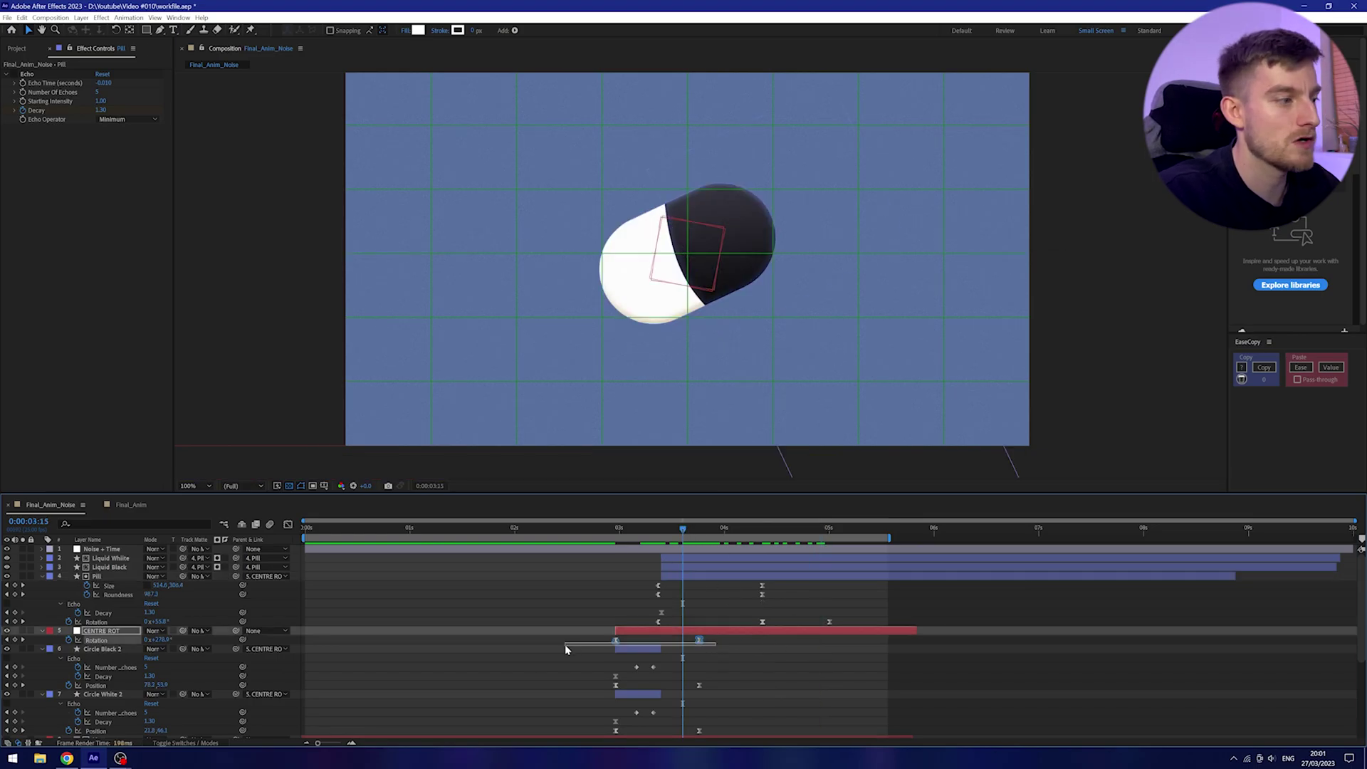
click(287, 525)
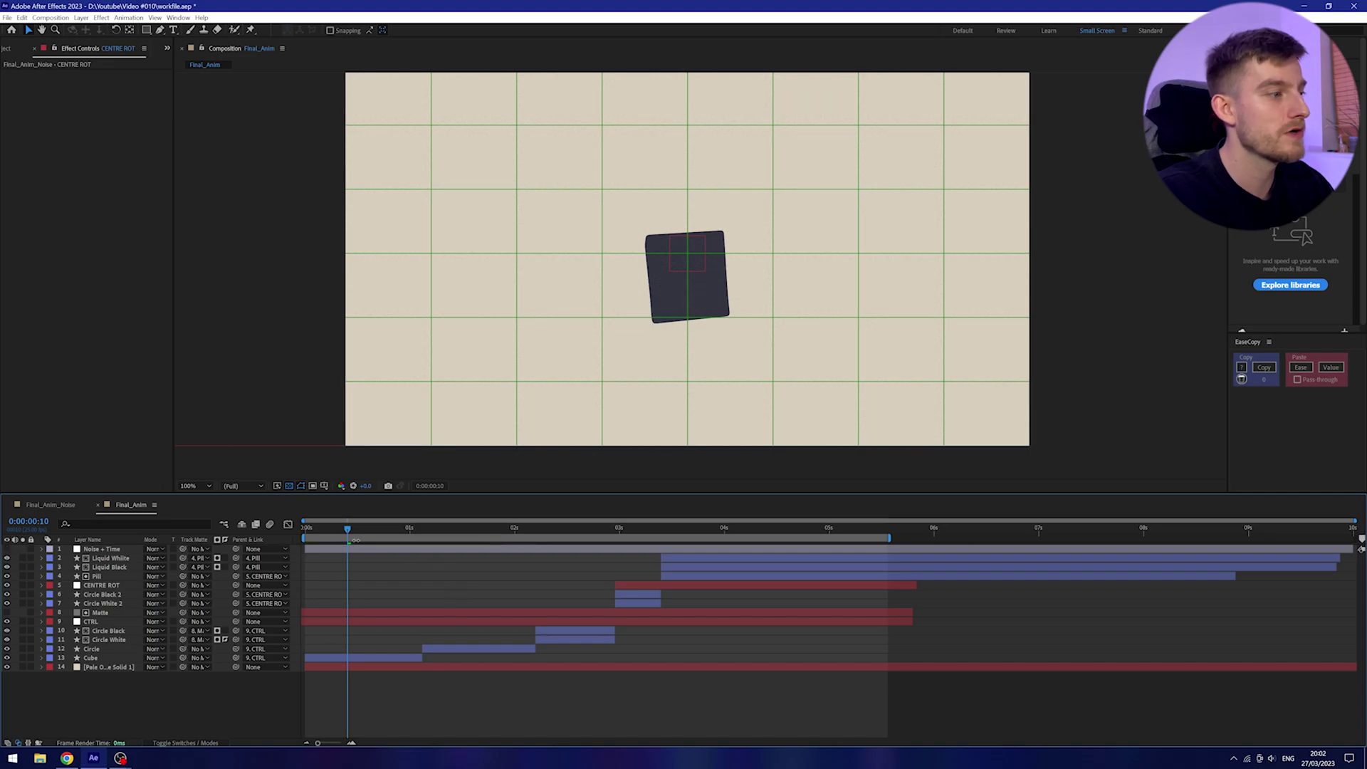
Preview the flat Final_Anim composition and scrub it to 0:00:00:17
key(space)
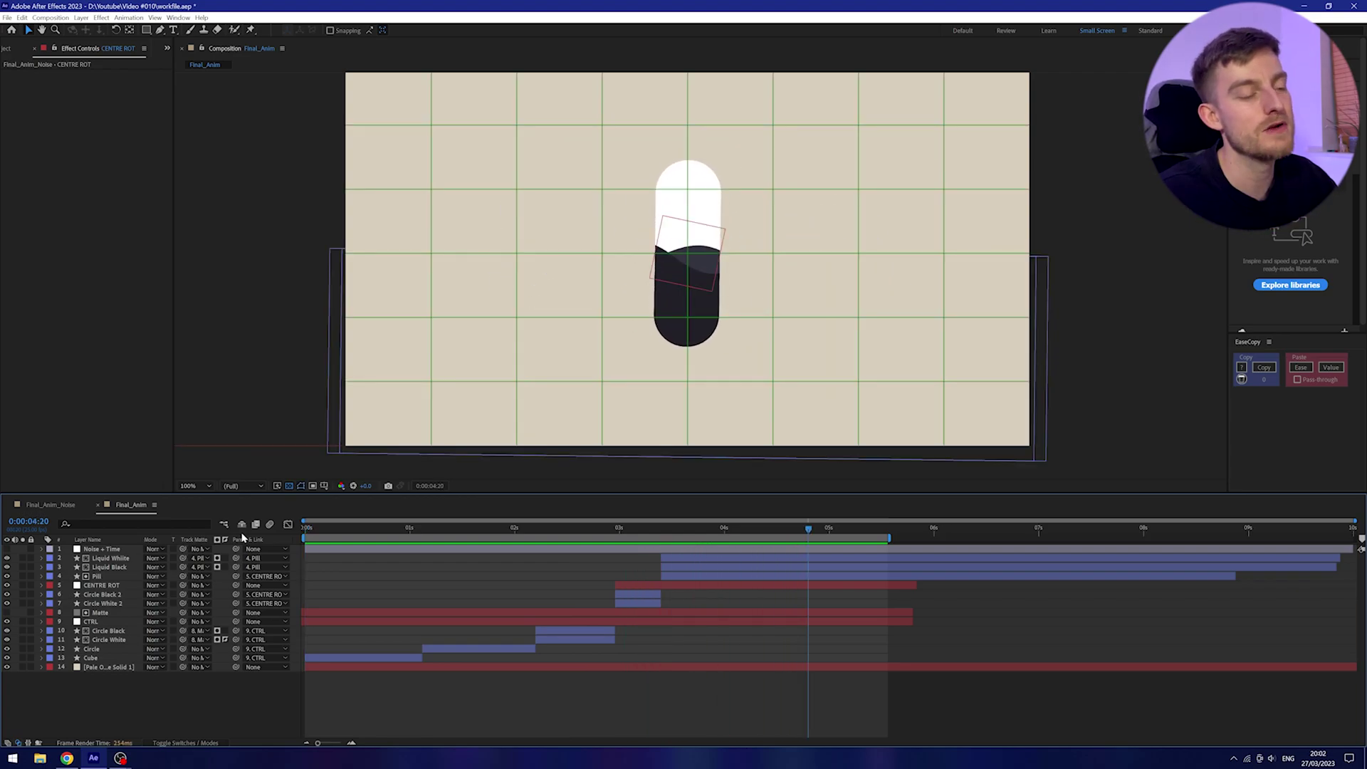
key(space)
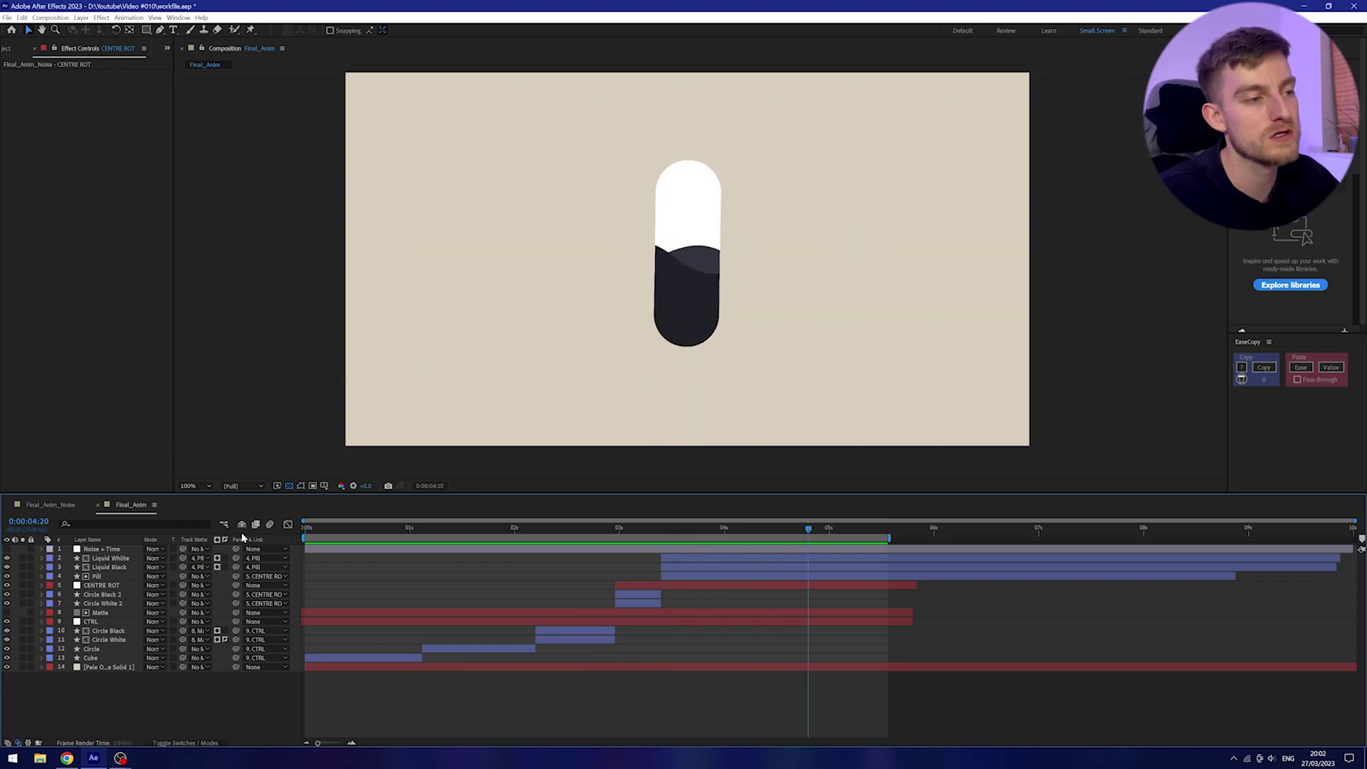
key(ctrl+shift+h)
click(452, 530)
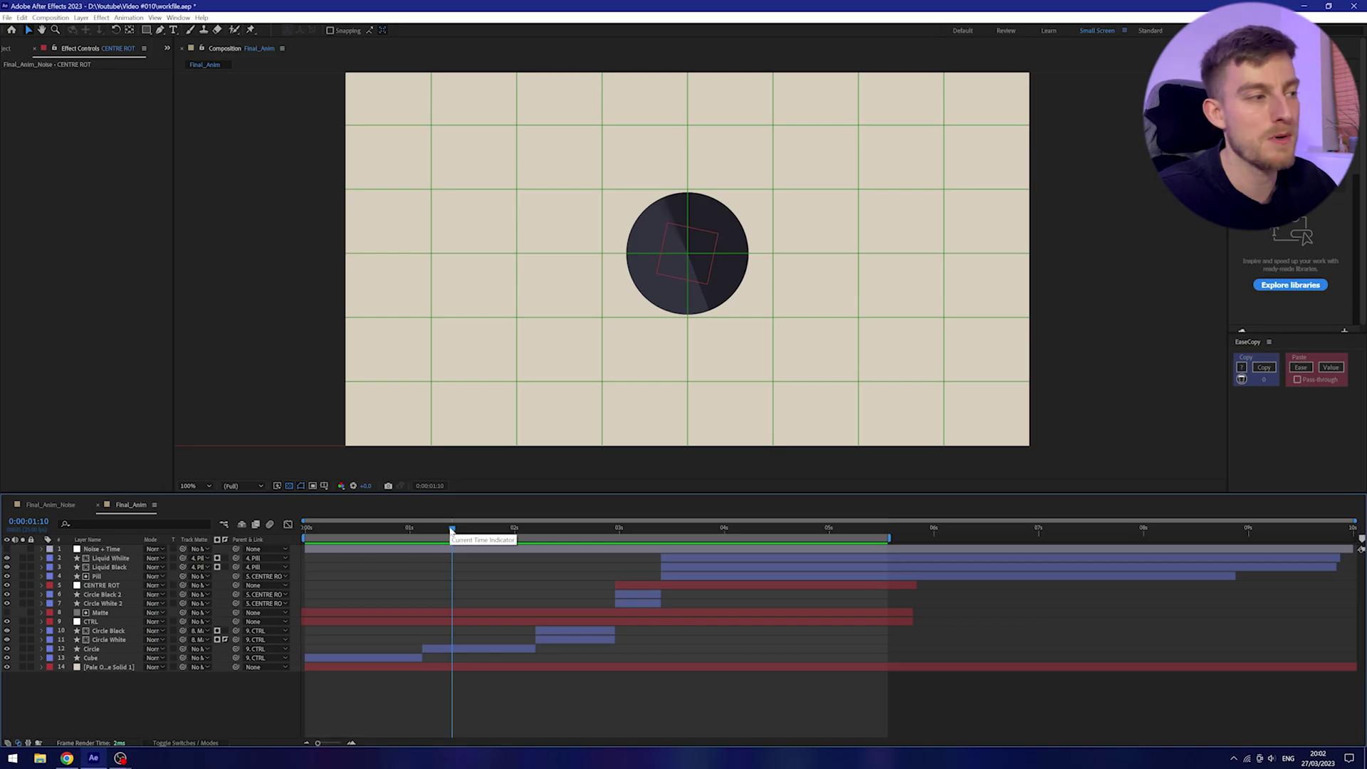
drag(452, 530, 376, 543)
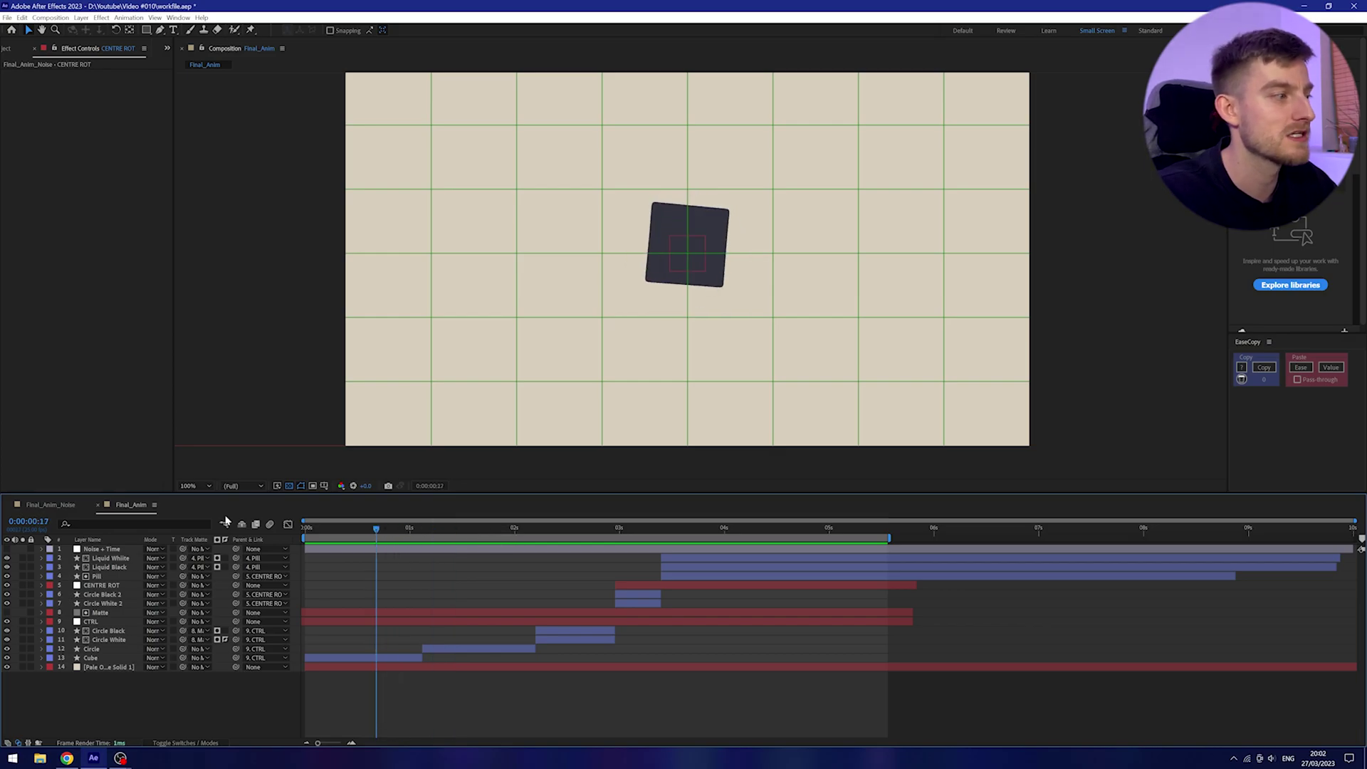
Switch to the Final_Anim_Noise composition, preview it and scrub to 0:00:01:03
click(50, 505)
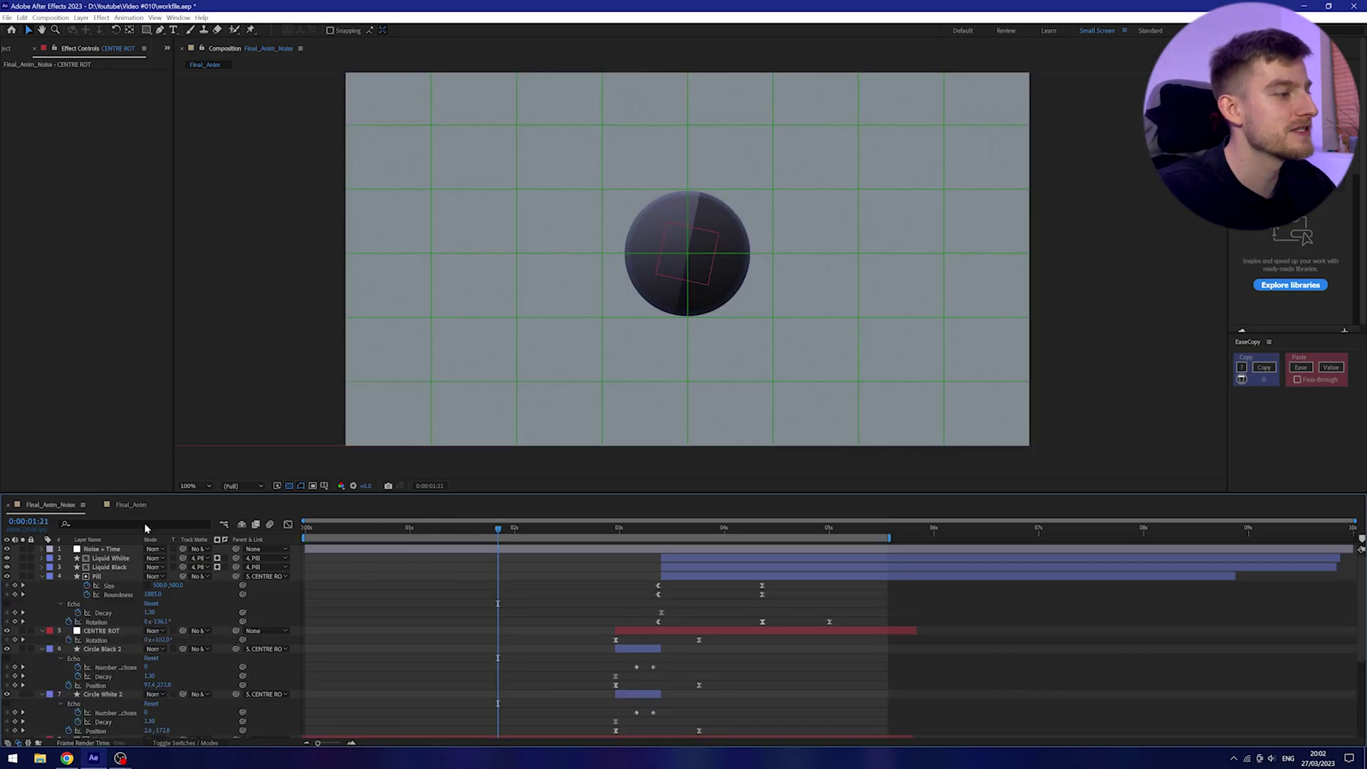
key(space)
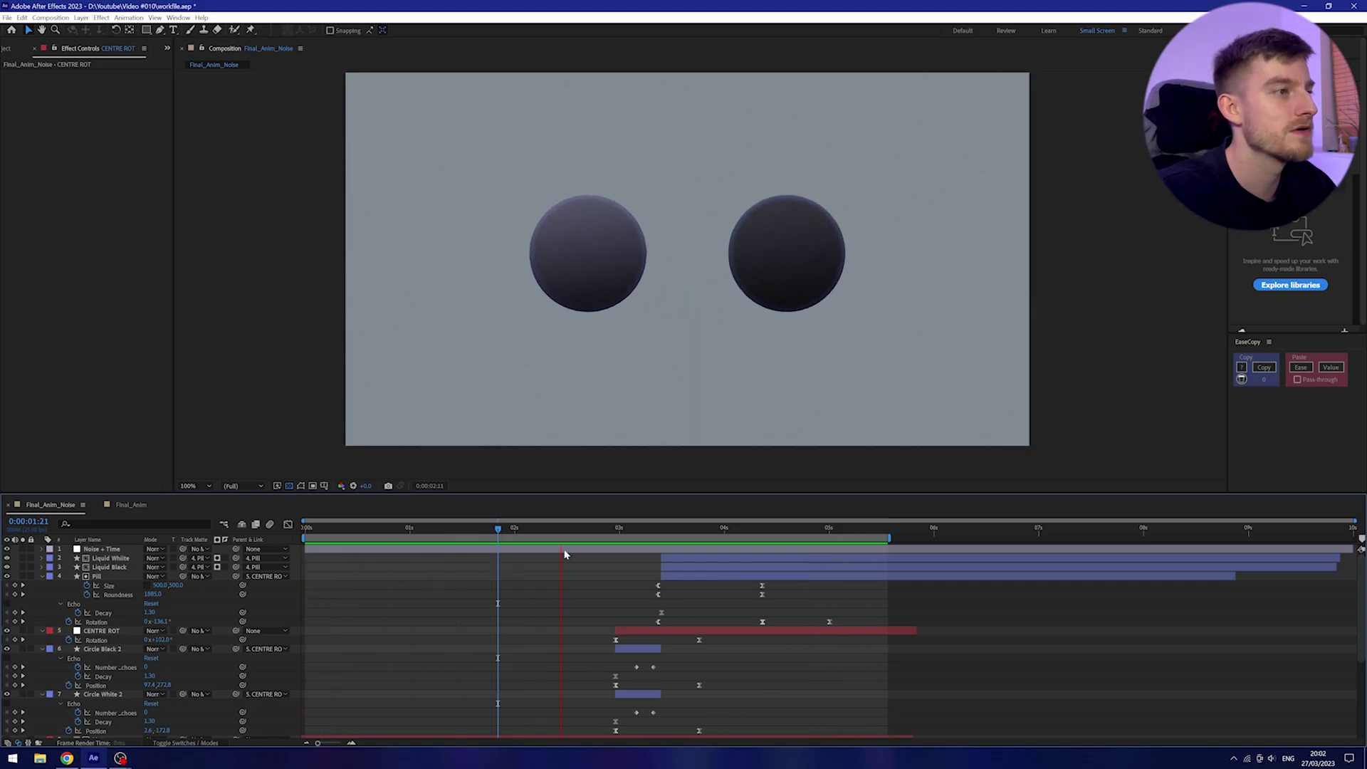
click(491, 531)
drag(490, 538, 423, 536)
Reveal all modified properties of the Circle layer in the timeline
scroll(418, 601, down, 5)
click(112, 661)
key(u)
key(u)
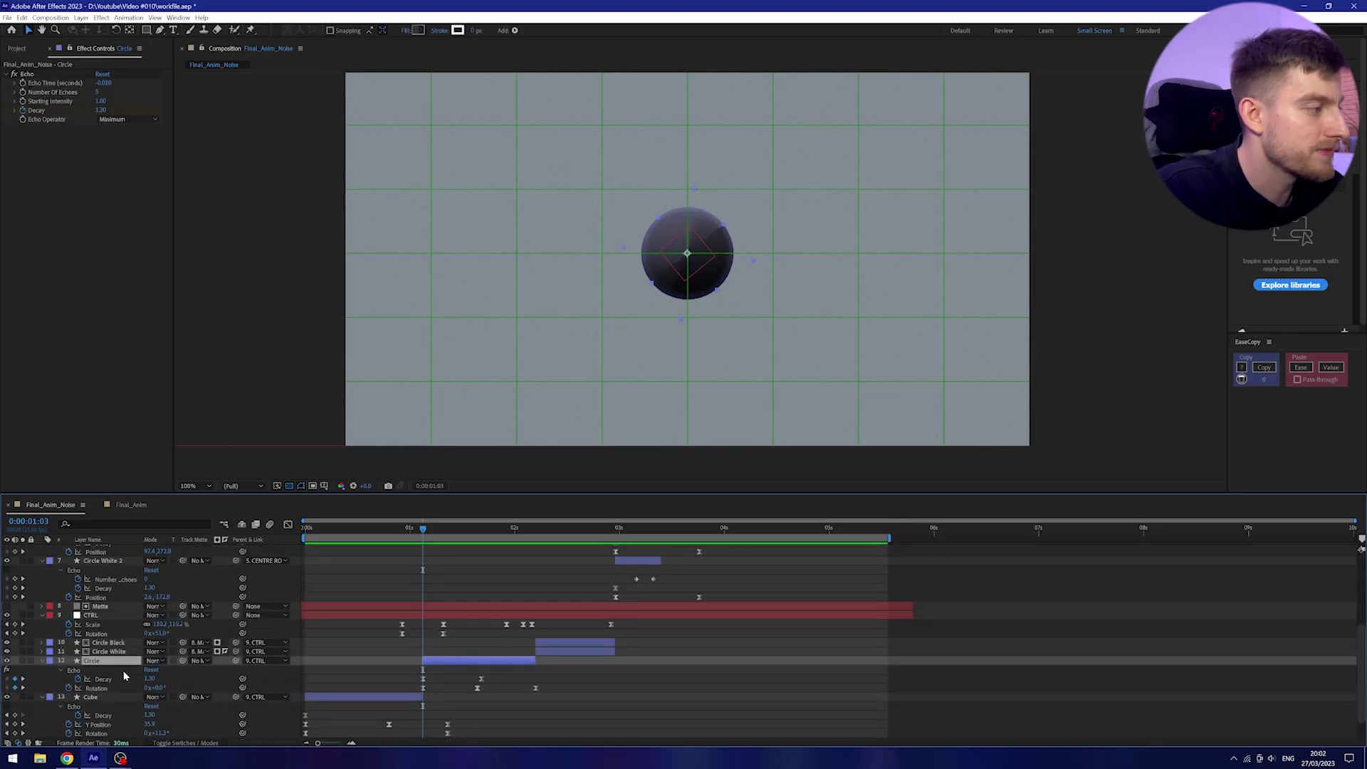
Examine the Circle layer's layer styles, including the Inner Glow and Gradient Overlay settings
scroll(121, 673, down, 9)
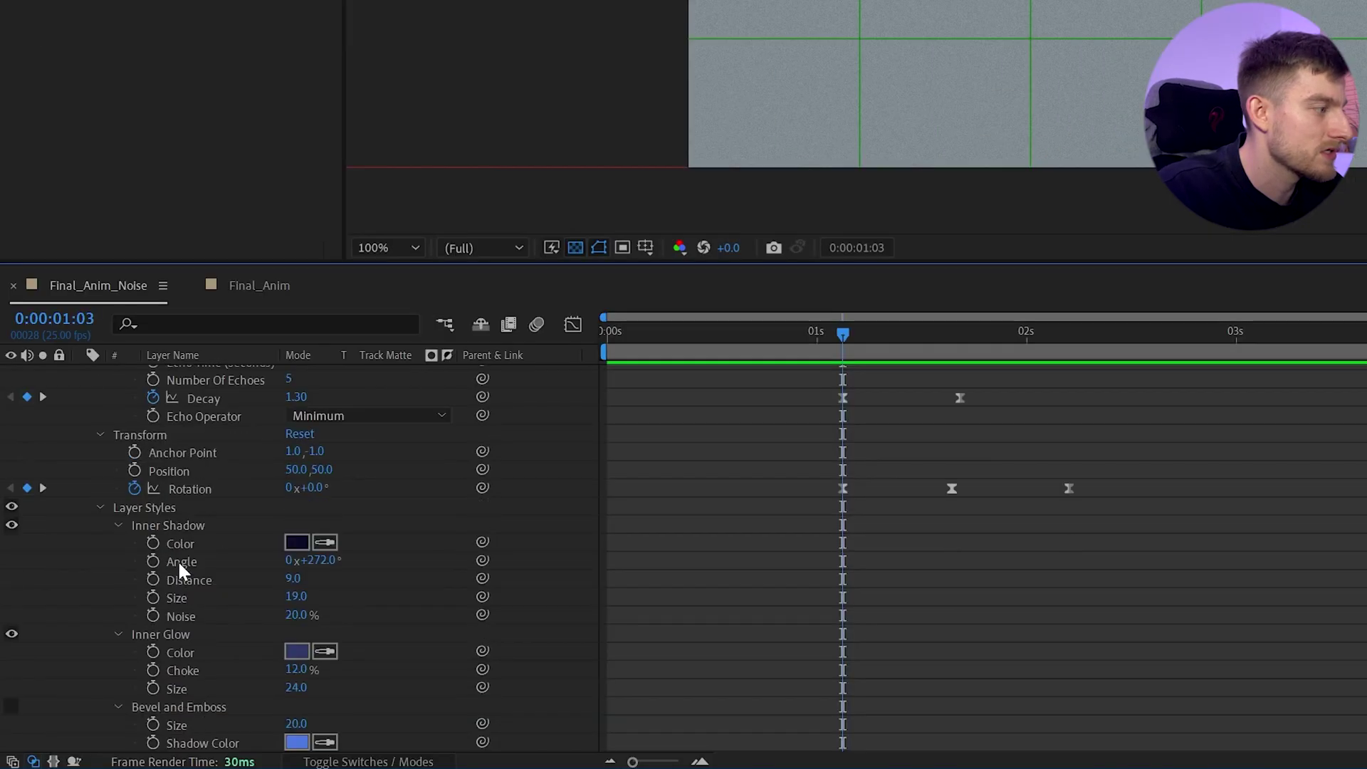
scroll(172, 534, down, 3)
scroll(170, 484, up, 2)
click(178, 471)
scroll(182, 491, down, 1)
click(178, 524)
scroll(186, 544, down, 1)
click(199, 600)
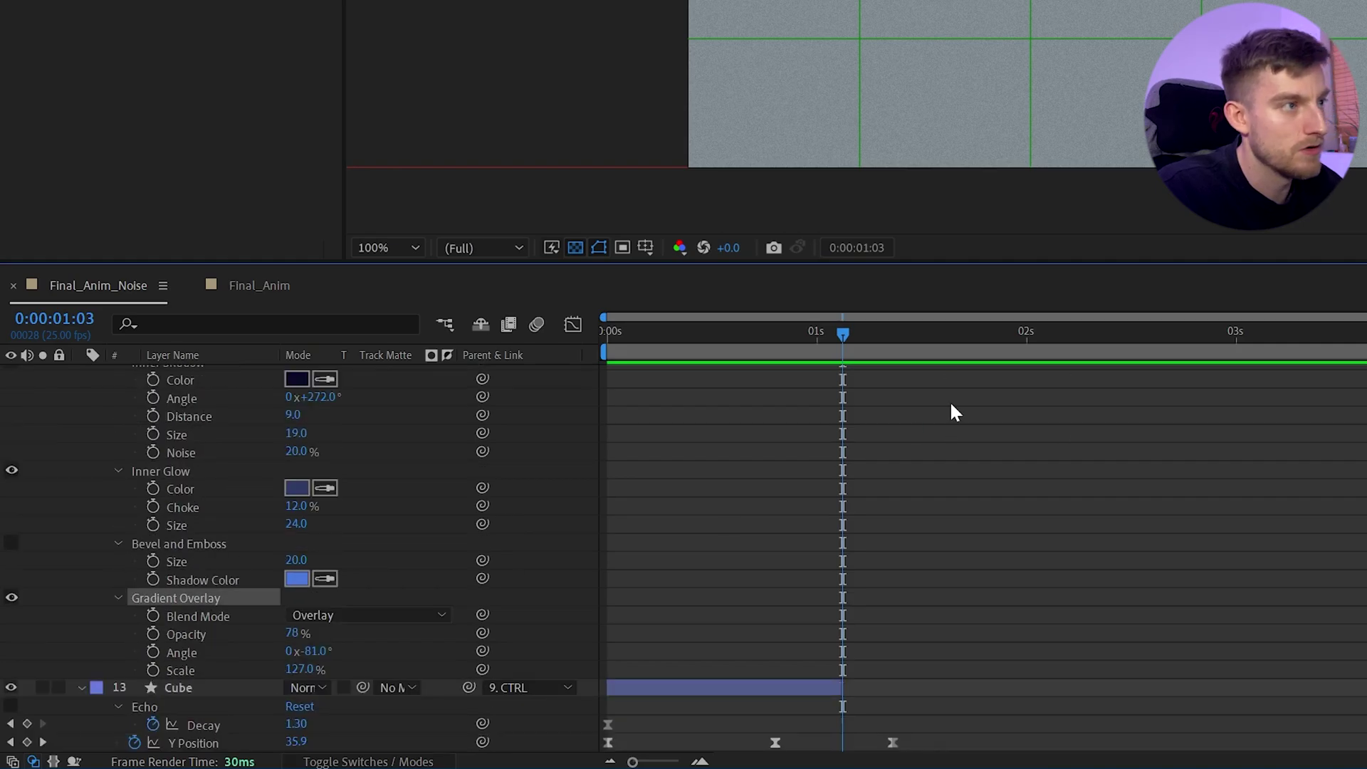
Set the Noise + Time layer's amount of noise to 5% and turn on its Posterize Time effect
scroll(978, 401, up, 1)
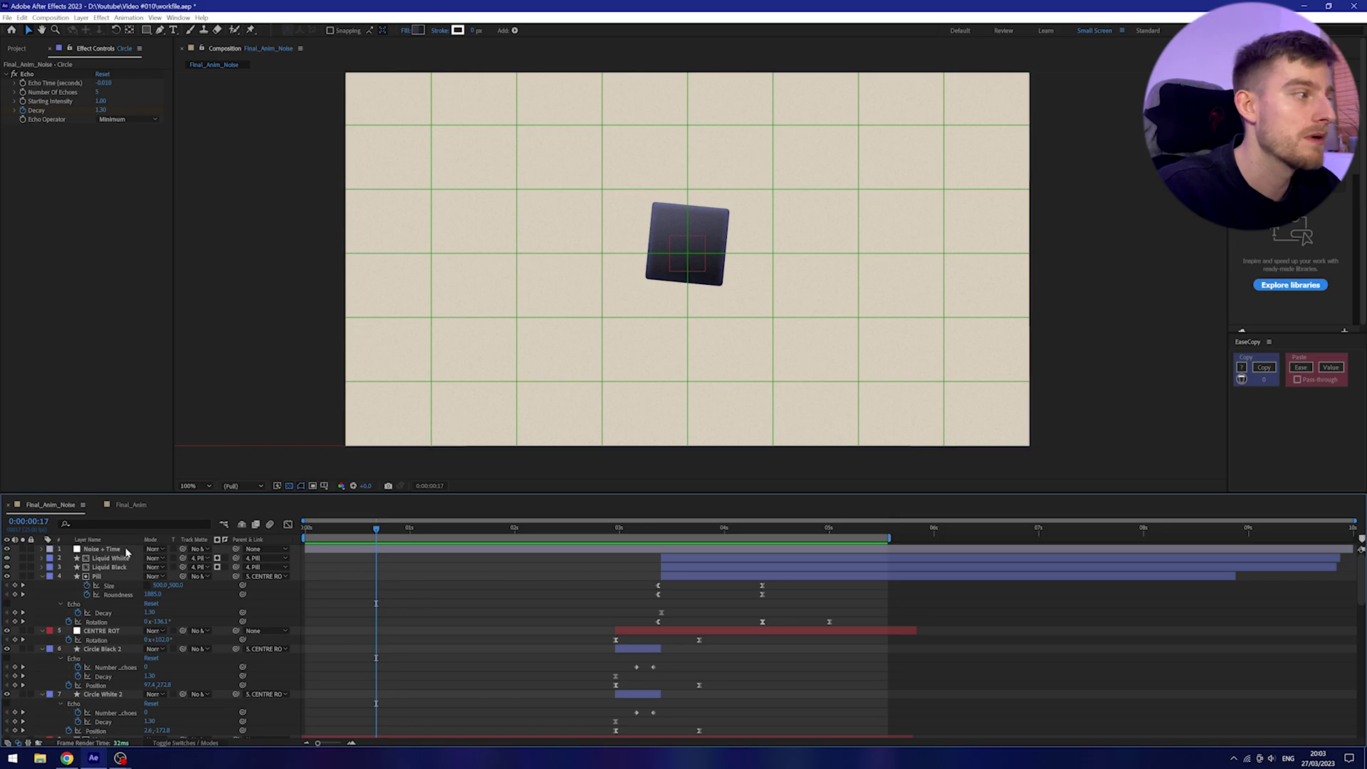
click(126, 551)
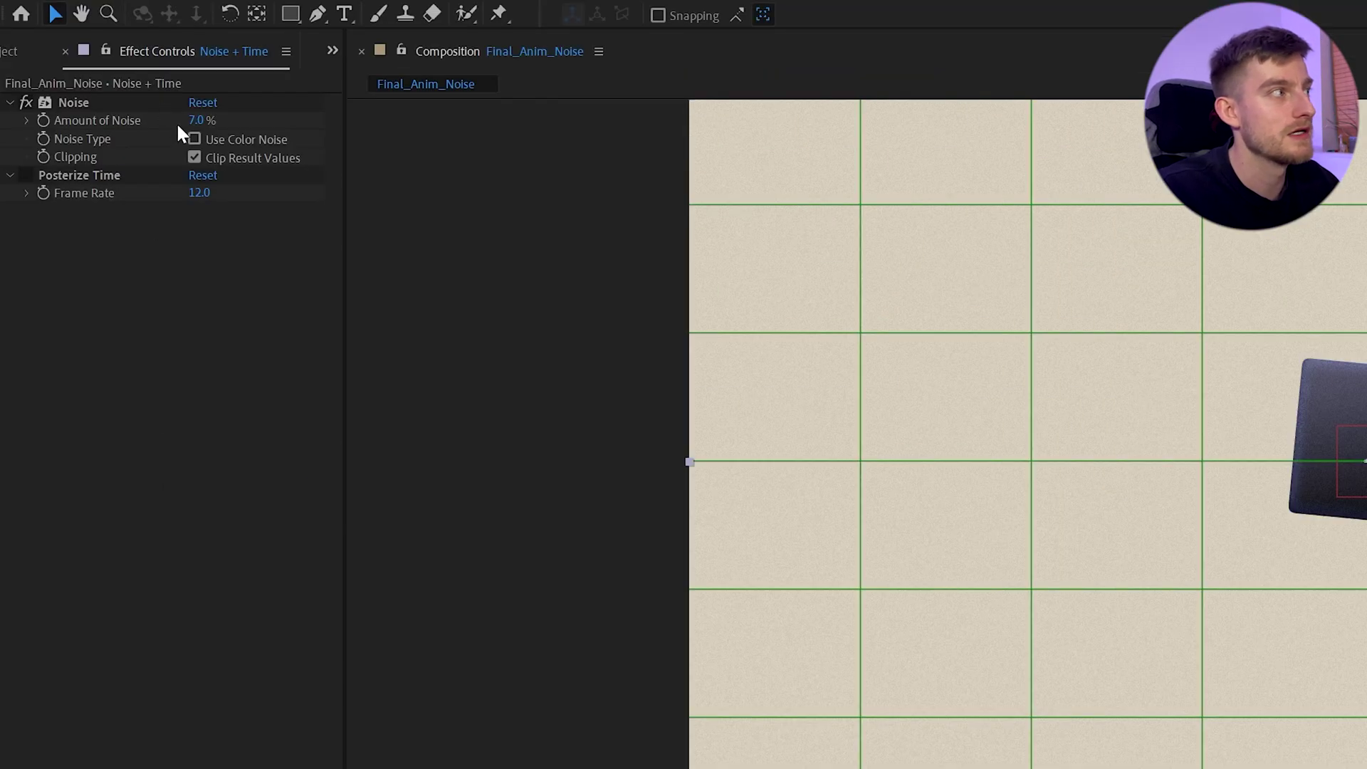
click(116, 83)
text(5)
key(Return)
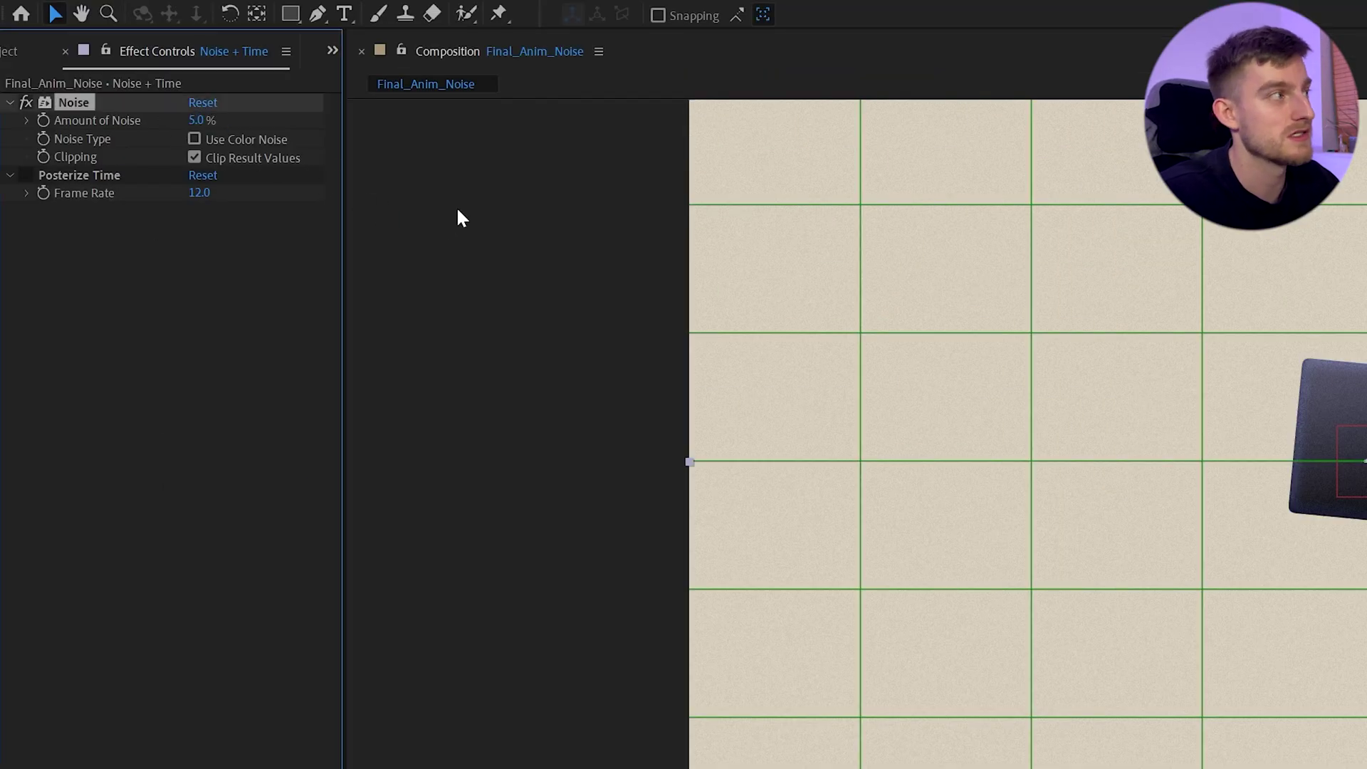
click(25, 175)
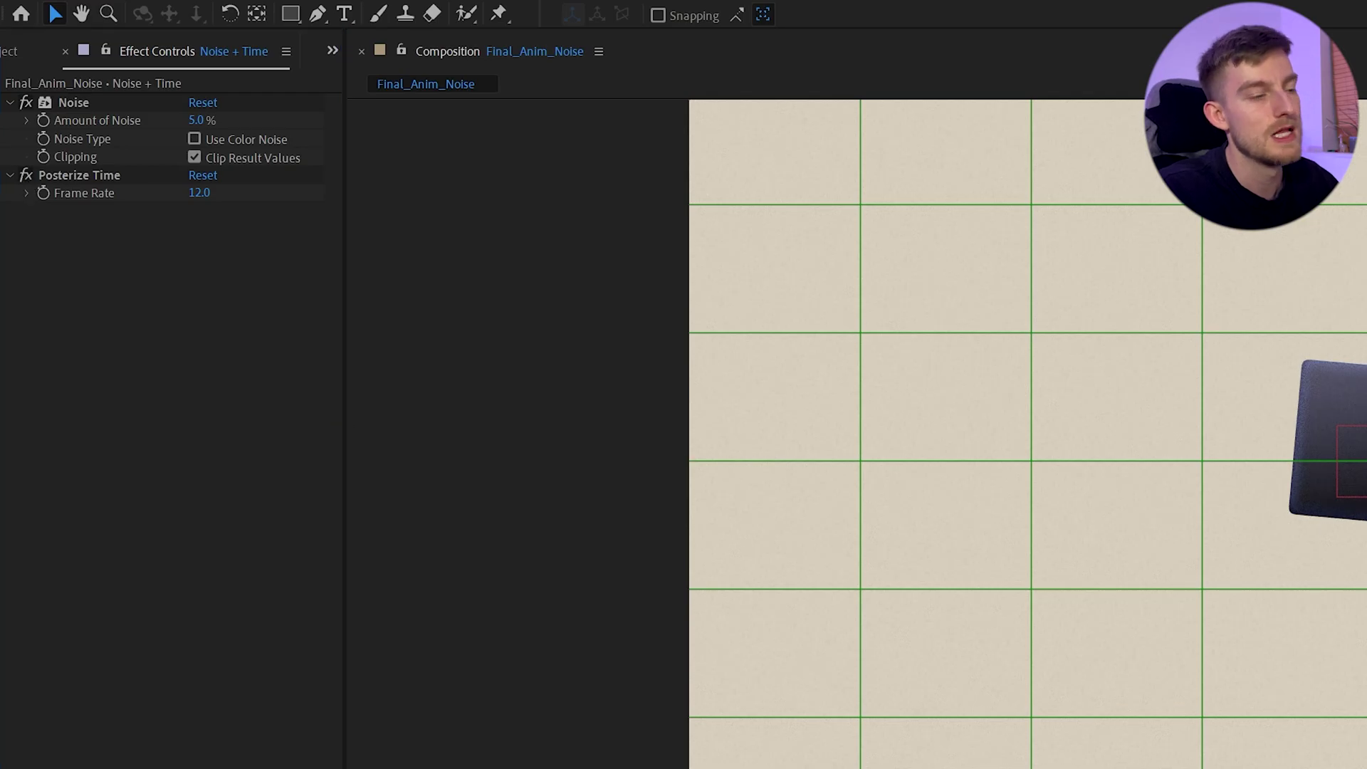
key(space)
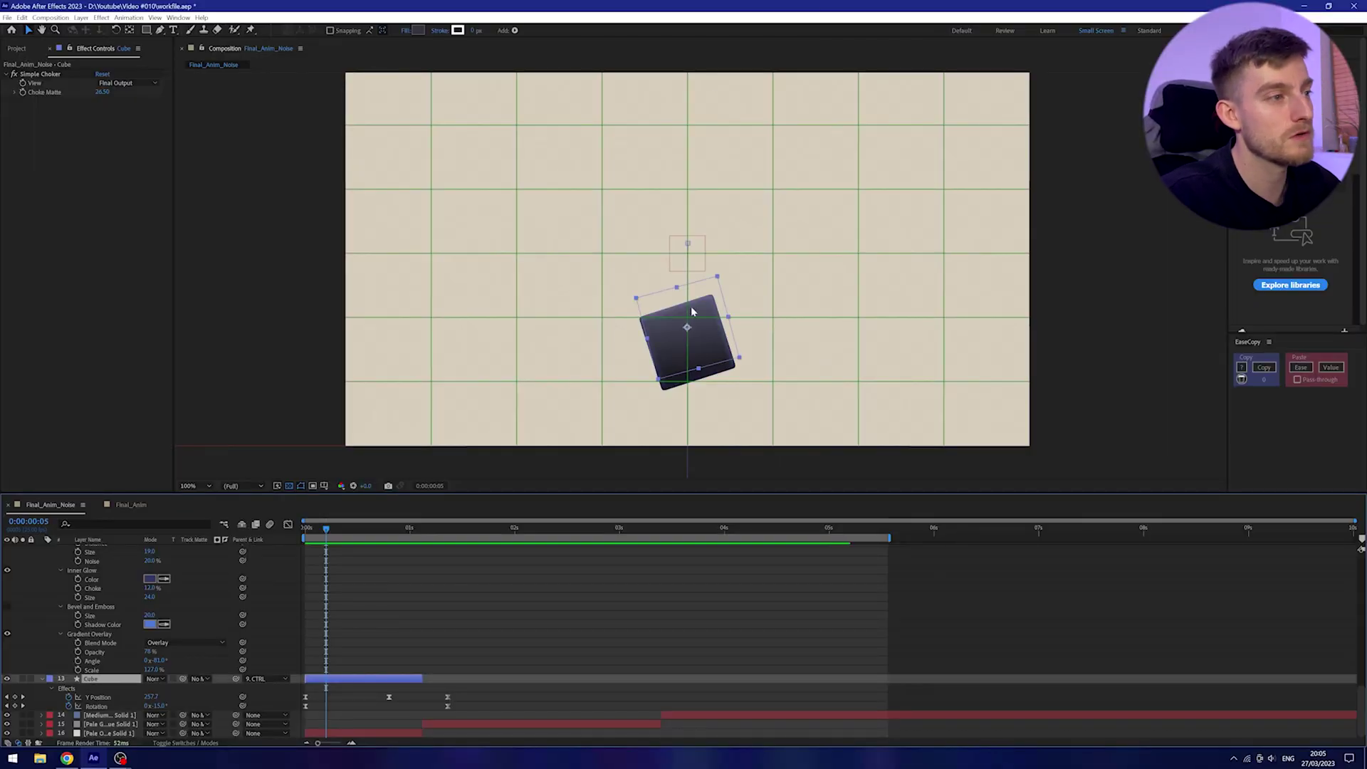
Add an Echo effect to the Cube layer and place it above Simple Choker in the effect order
key(ctrl+space)
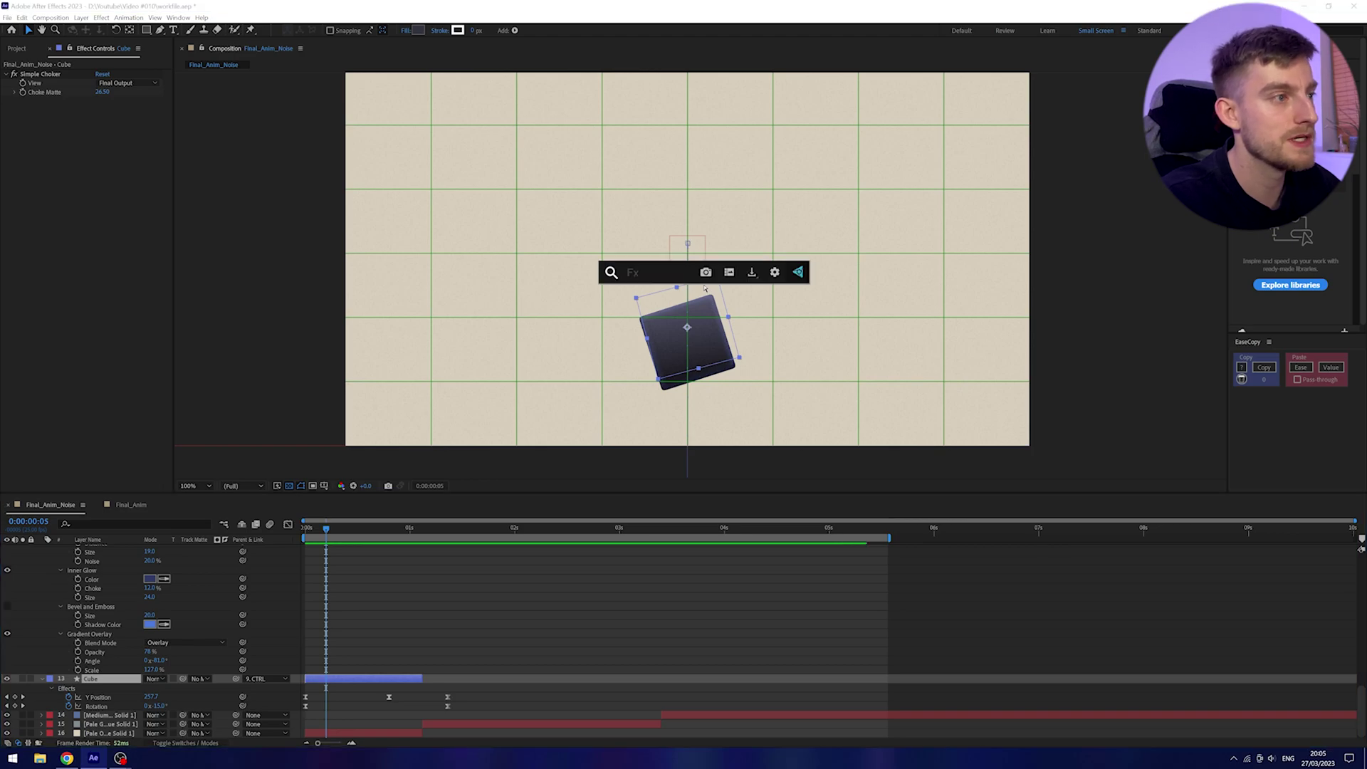
text(echio)
key(BackSpace)
key(BackSpace)
text(o)
key(Return)
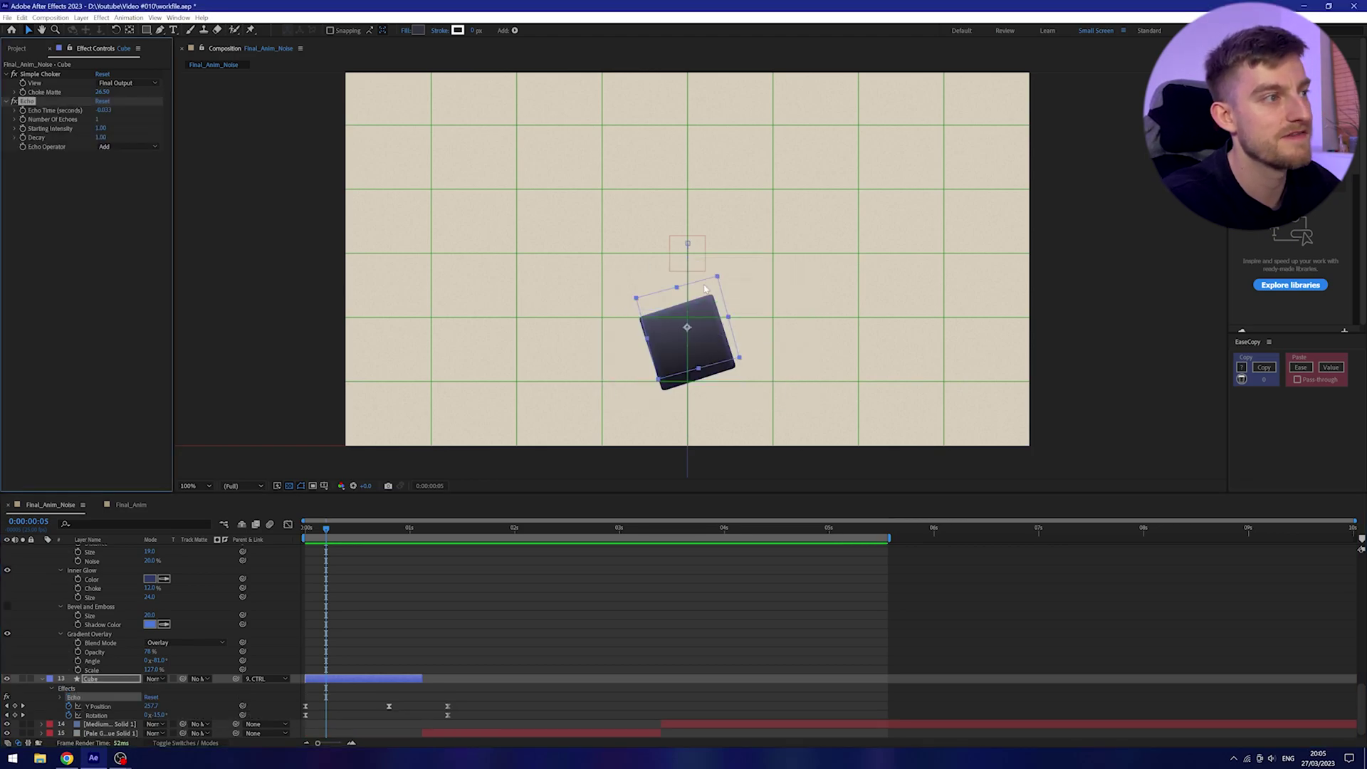
click(36, 74)
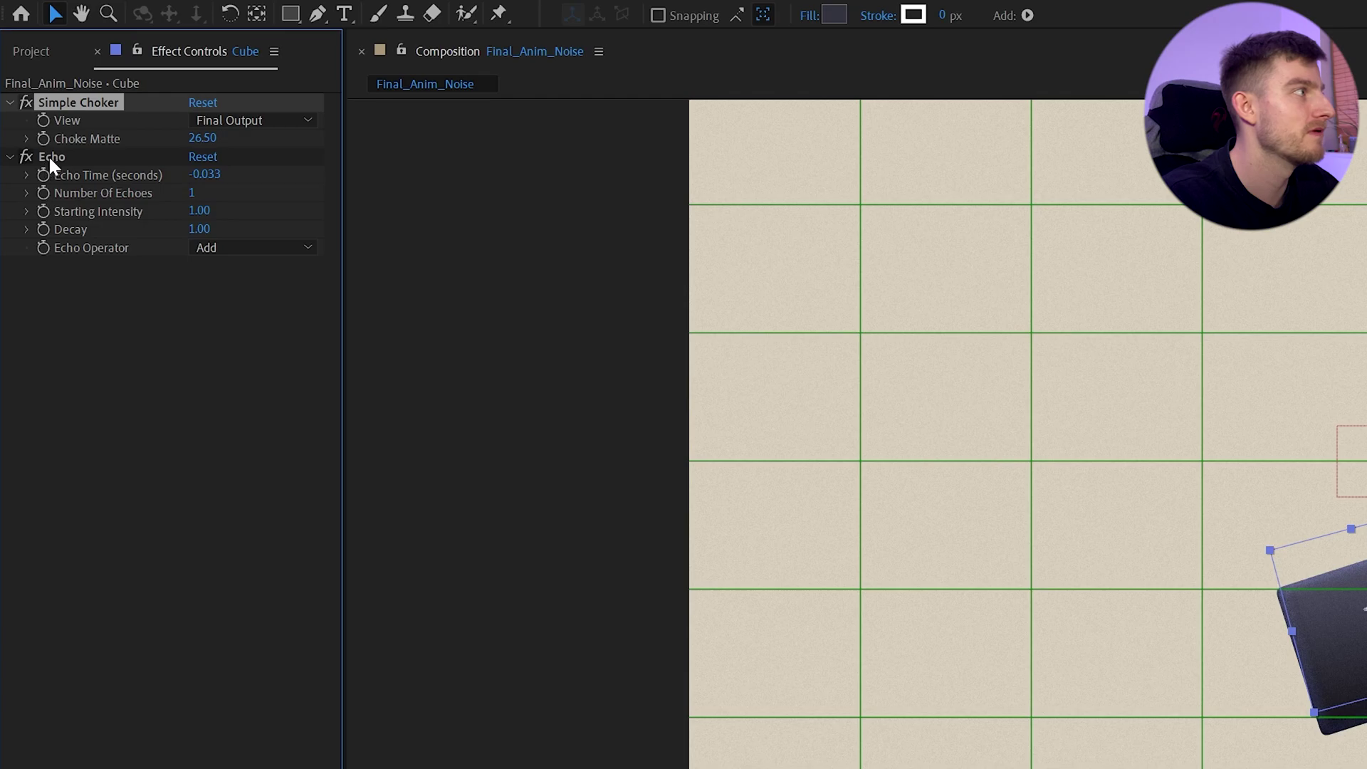
drag(25, 100, 63, 99)
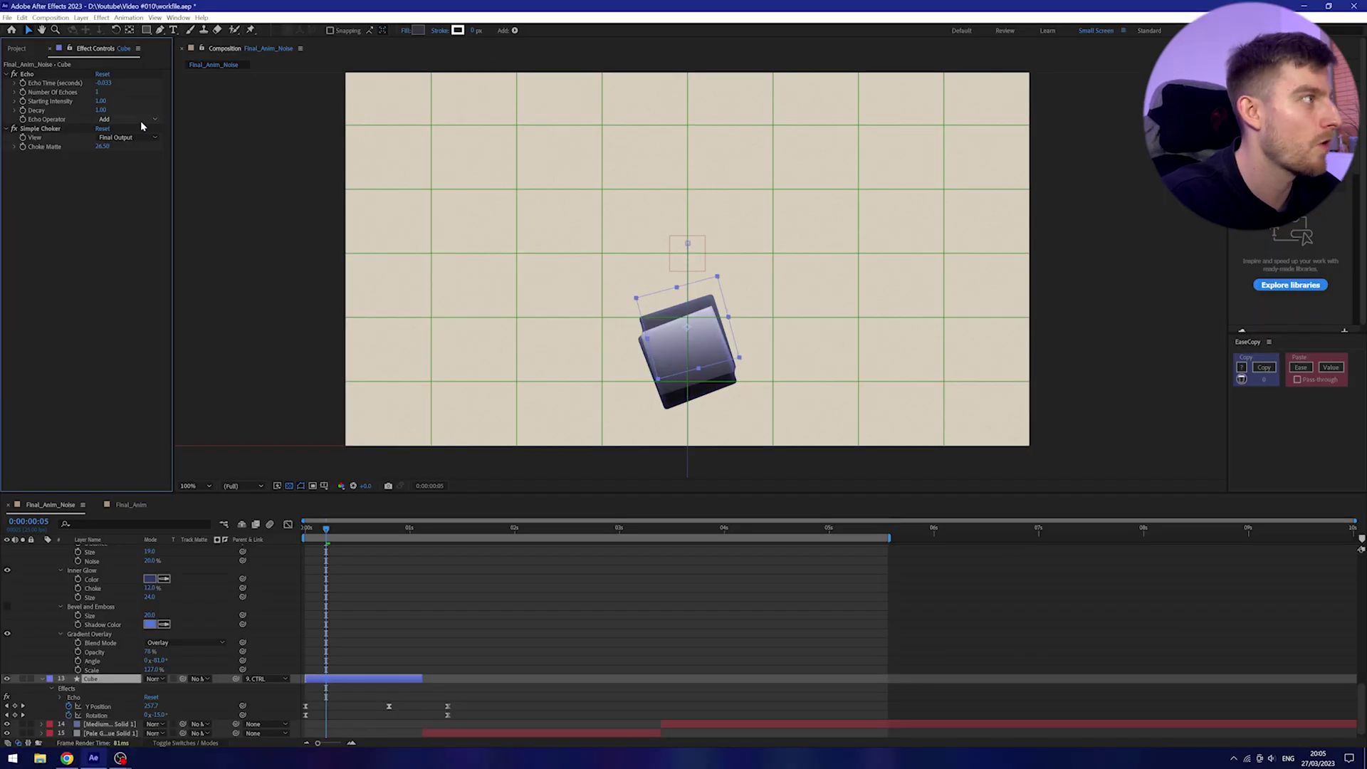
Set the Cube's Echo effect to 5 echoes, an echo time of -0.01 seconds and the Minimum operator
click(99, 92)
text(5)
key(Return)
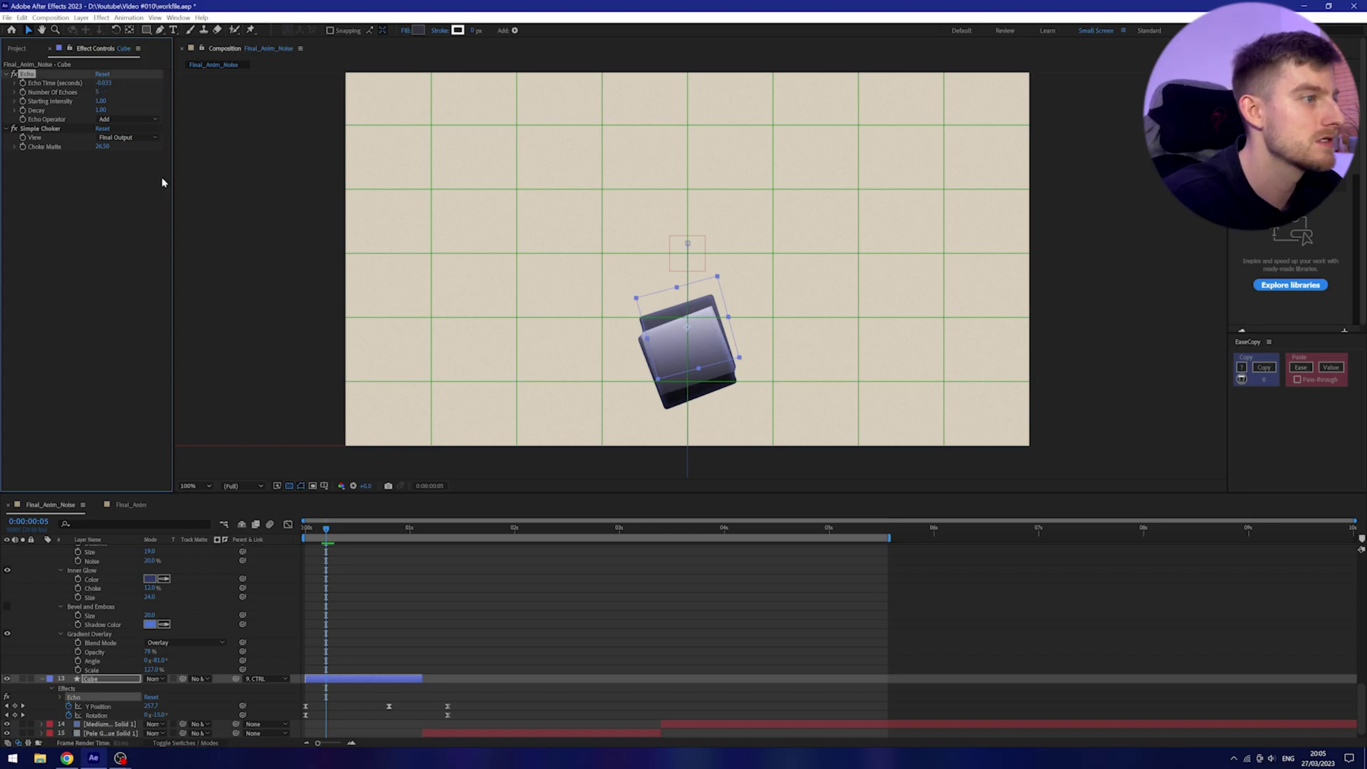
click(104, 84)
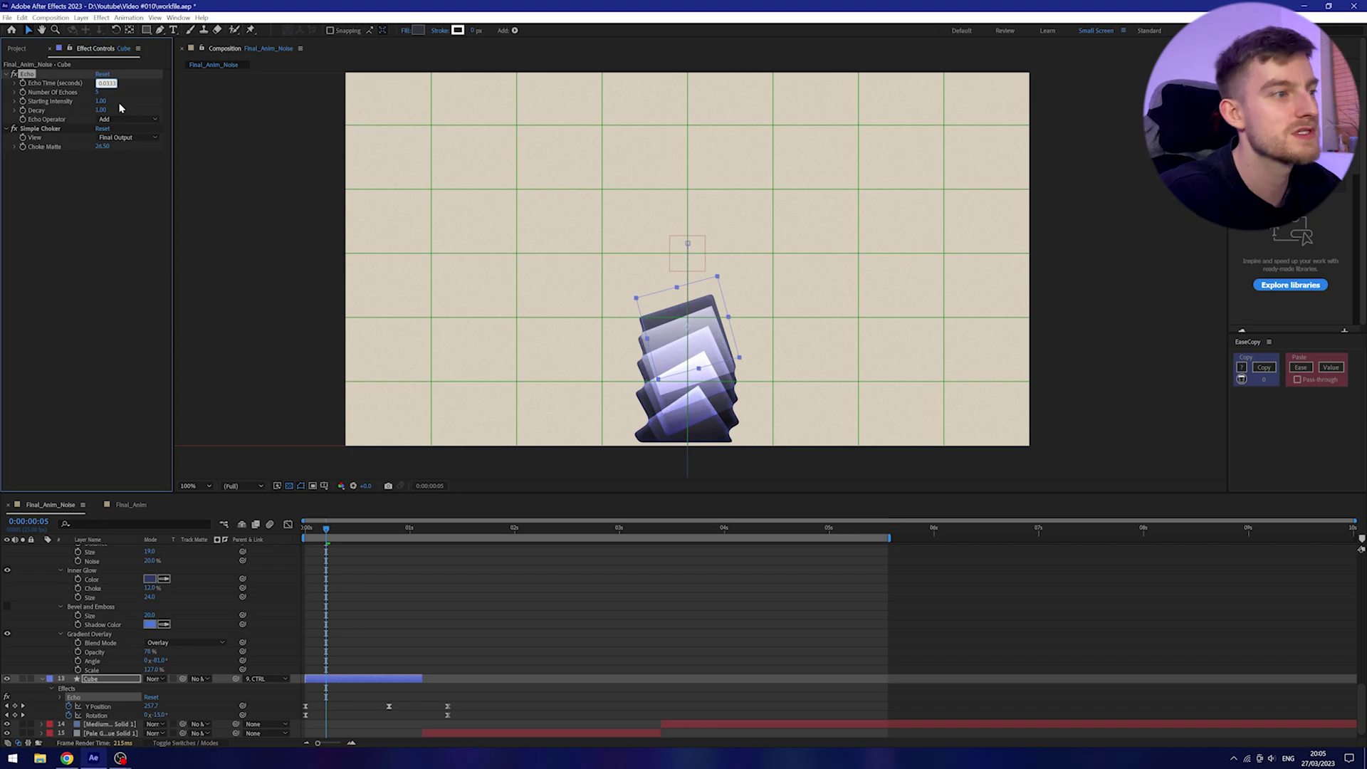
text(-0.001)
key(Return)
click(104, 83)
text(-0.01)
key(Return)
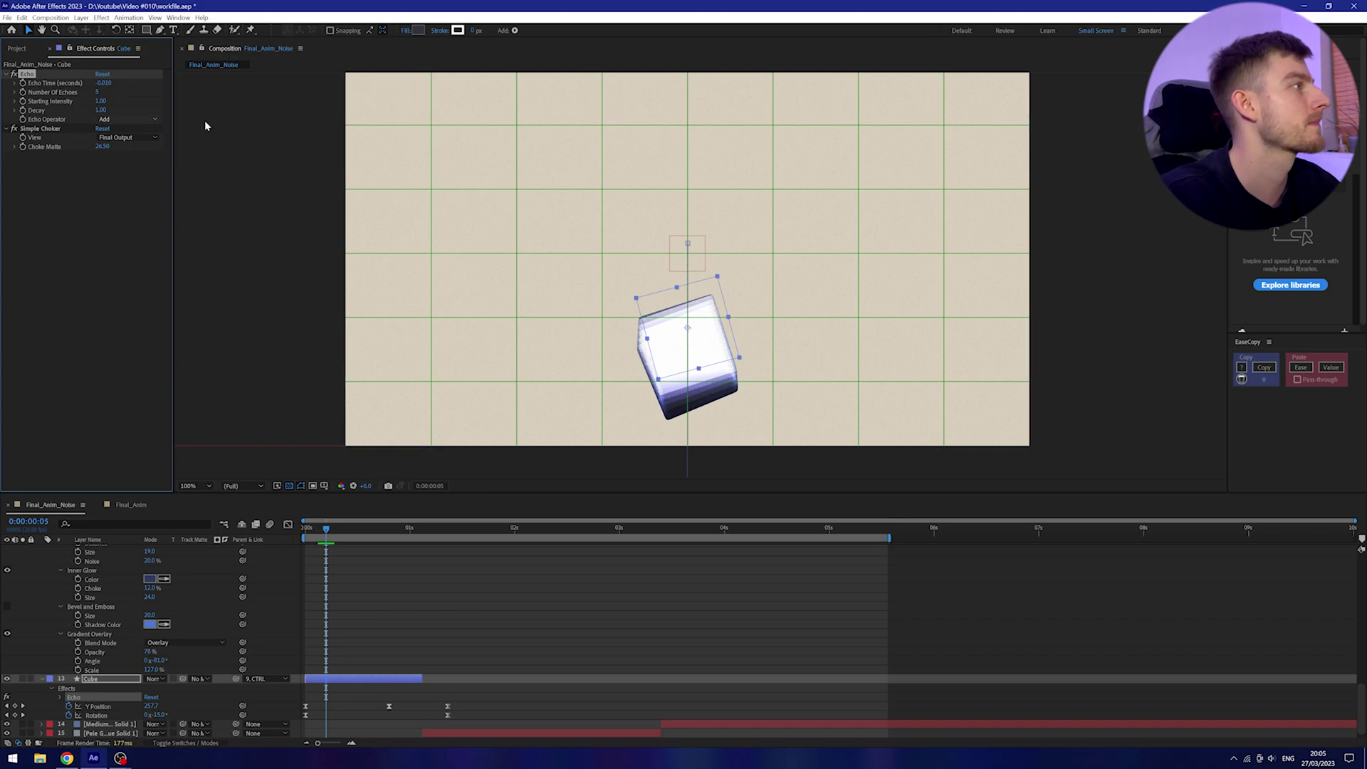
click(124, 120)
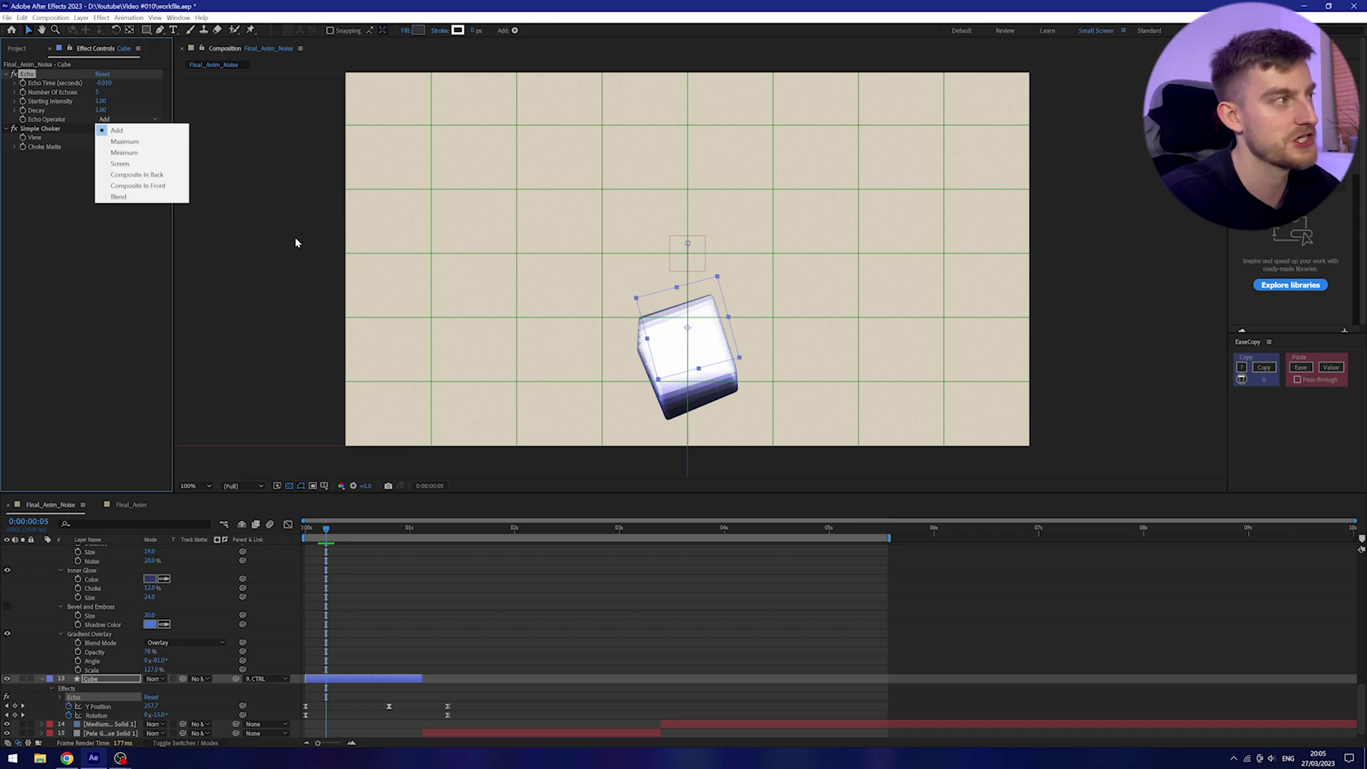
click(124, 152)
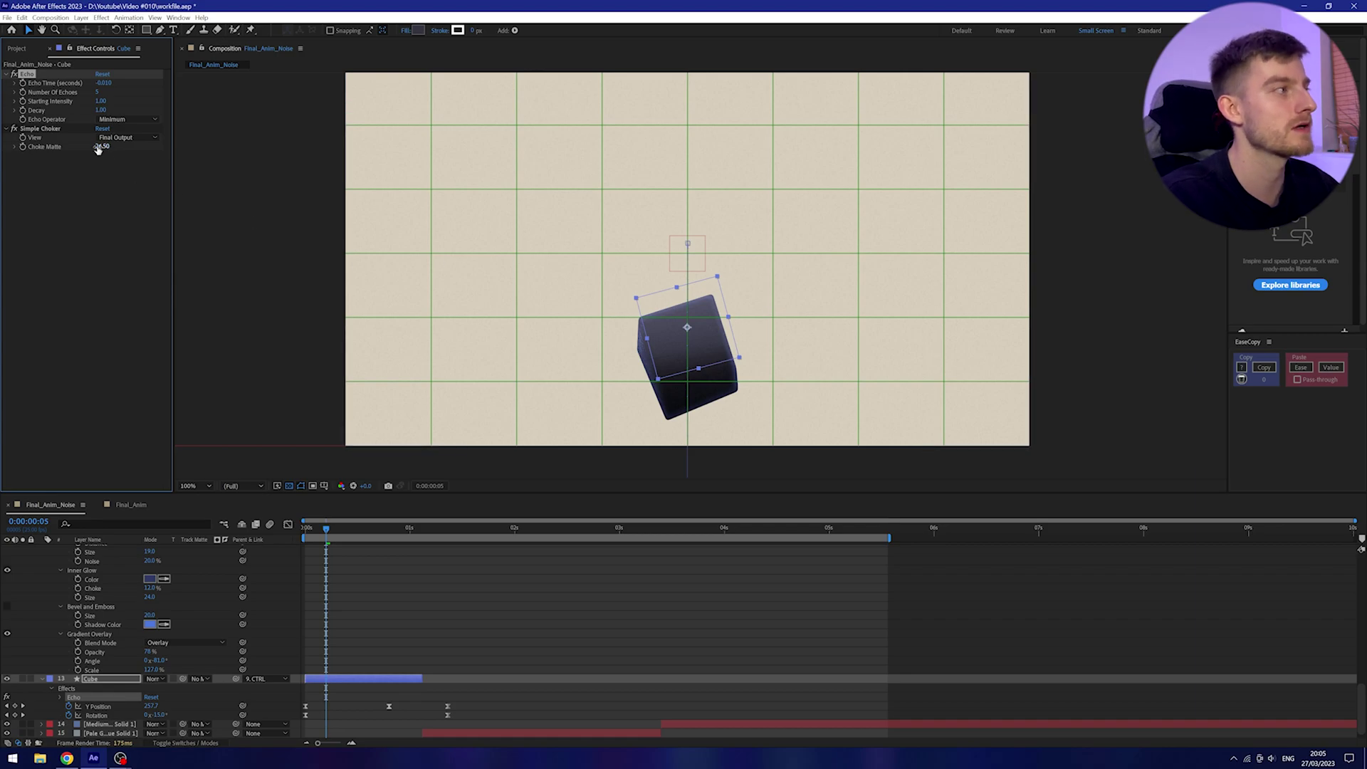
Compare the cube with Simple Choker switched off and back on, and preview the animation from the start
click(13, 129)
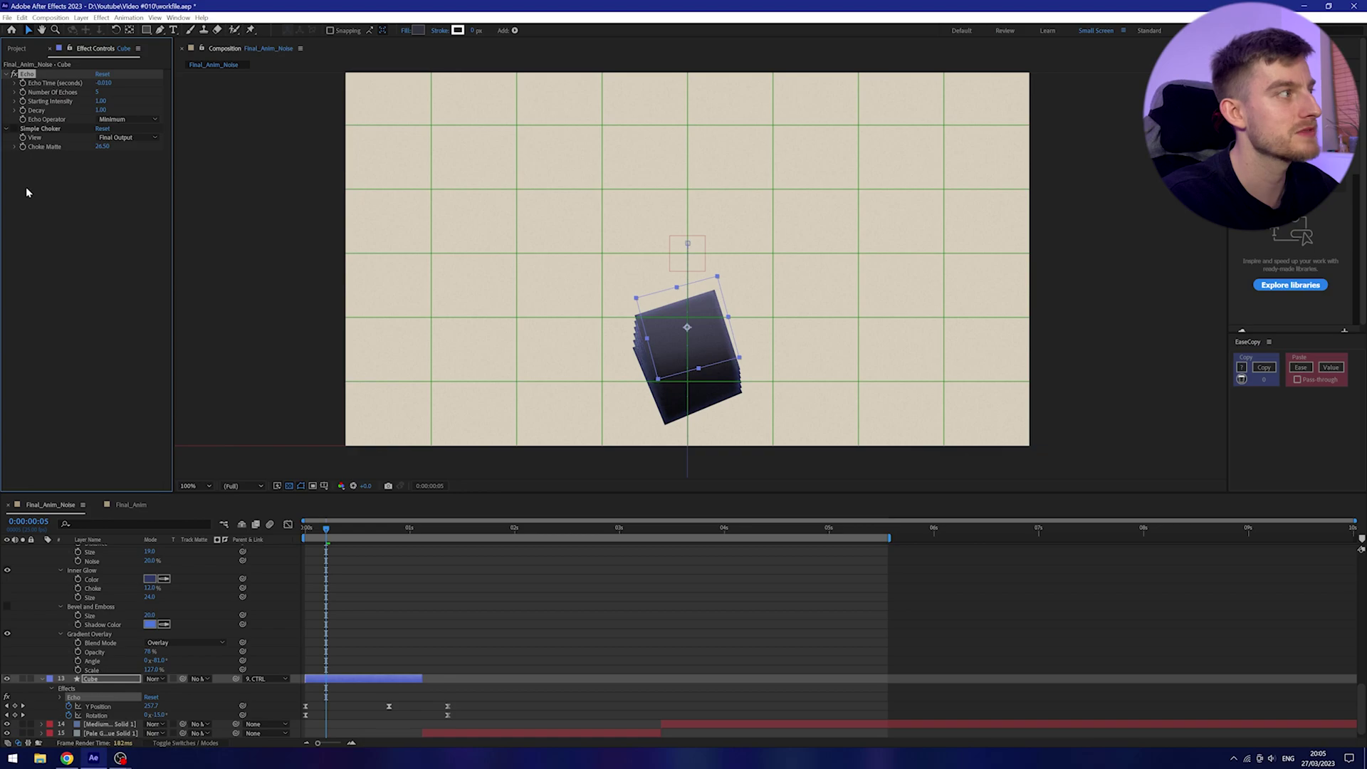
click(12, 129)
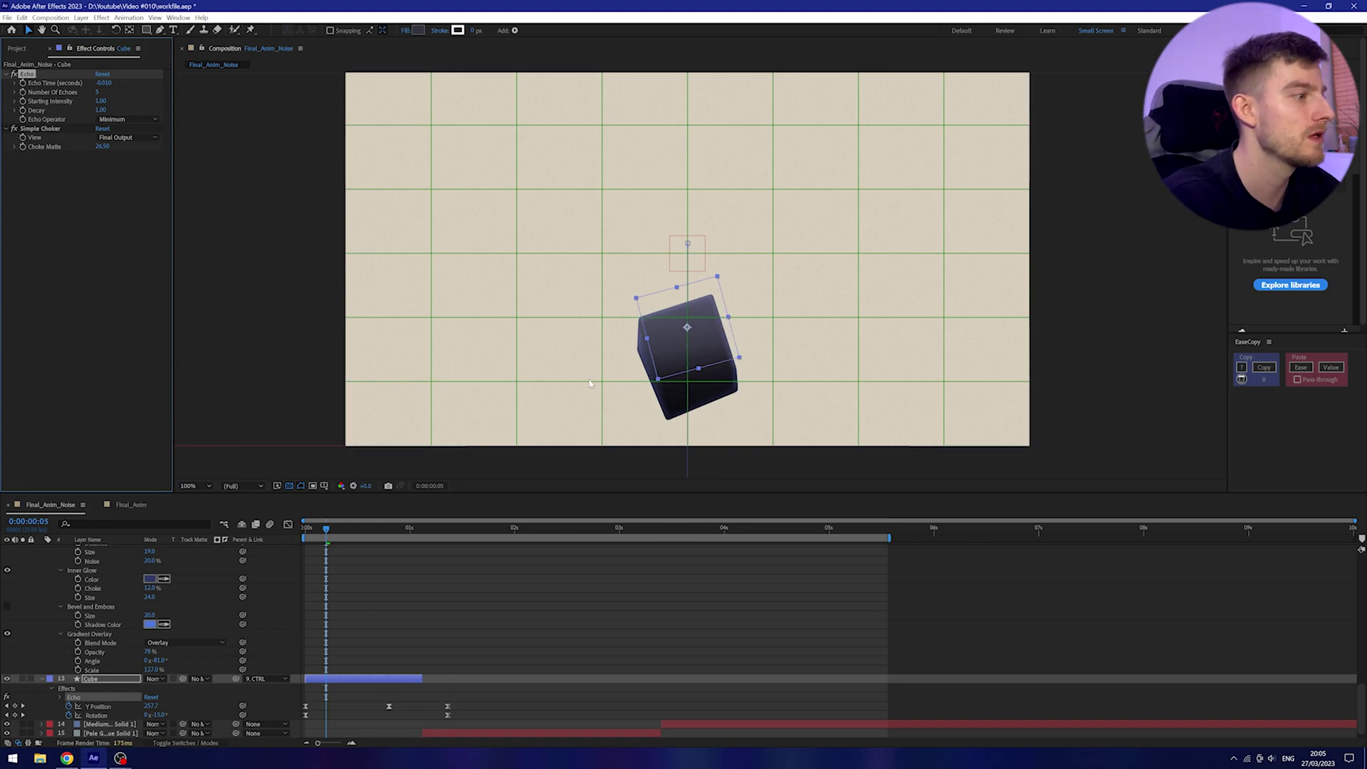
drag(326, 533, 306, 533)
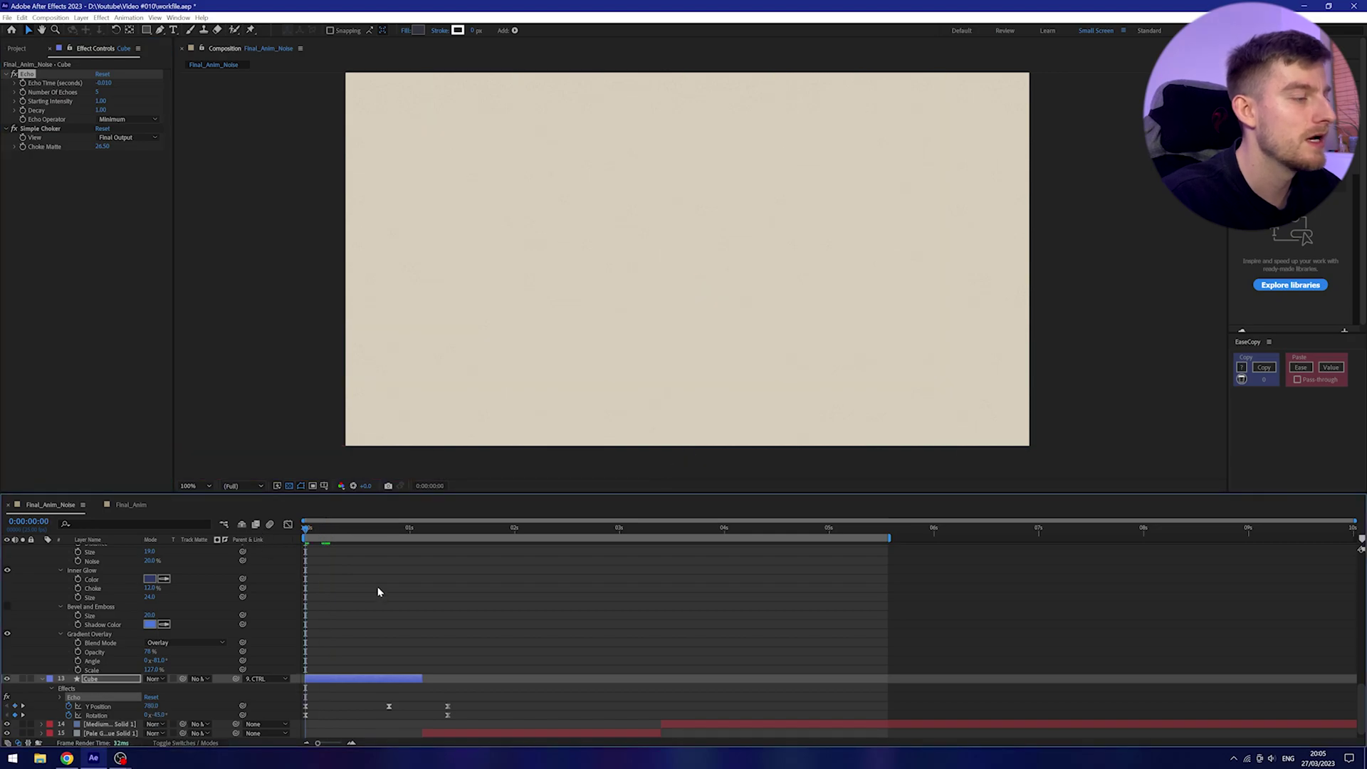
key(space)
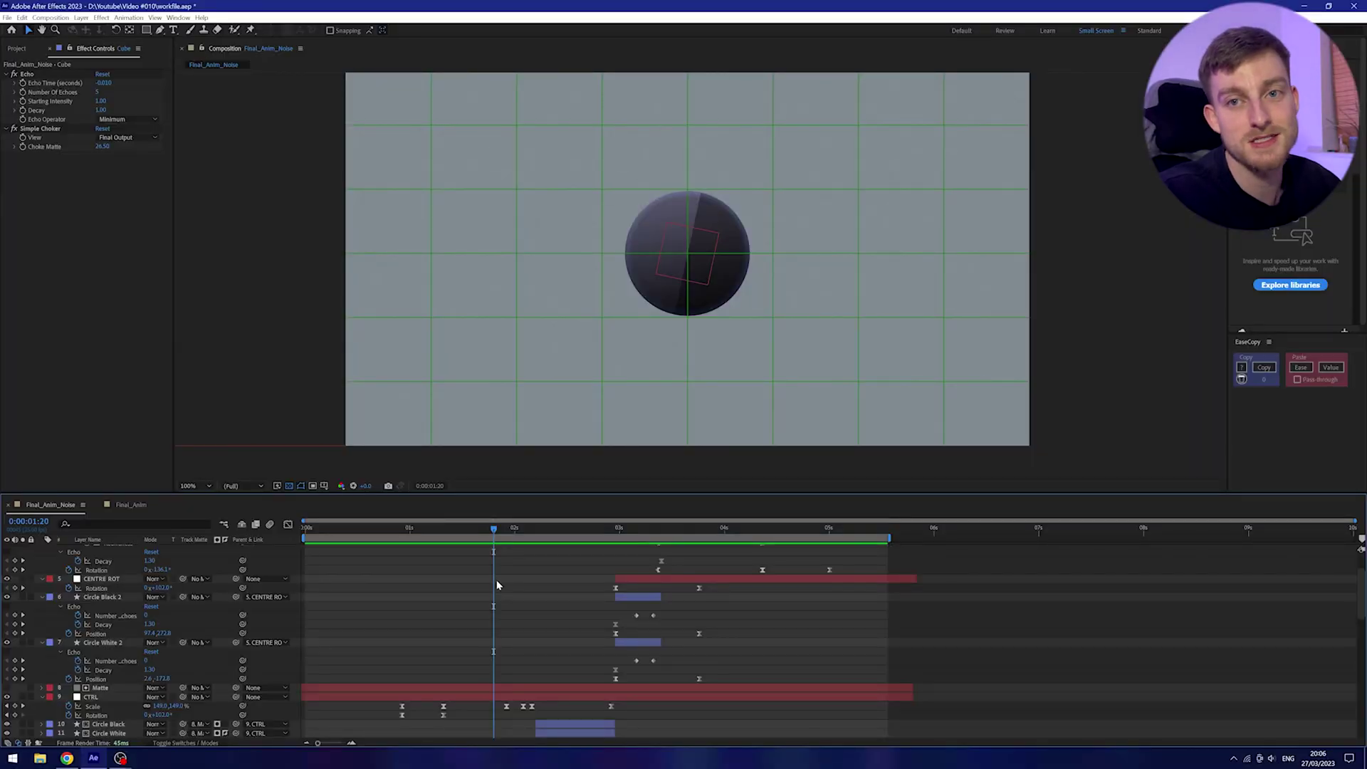
Scrub through the CTRL layer's Scale keyframes from 0:00:01:23 to 0:00:02:21
scroll(537, 591, down, 3)
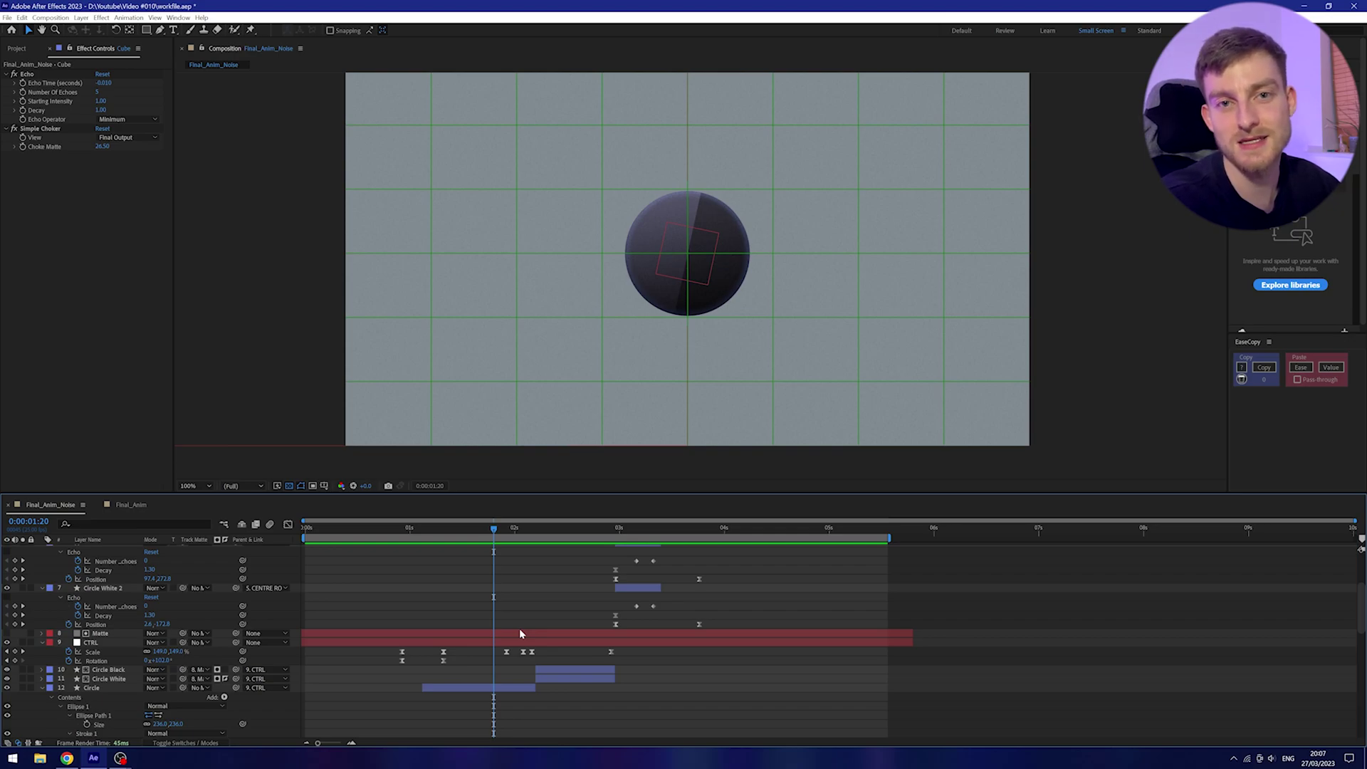
drag(503, 532, 515, 533)
click(504, 652)
click(506, 528)
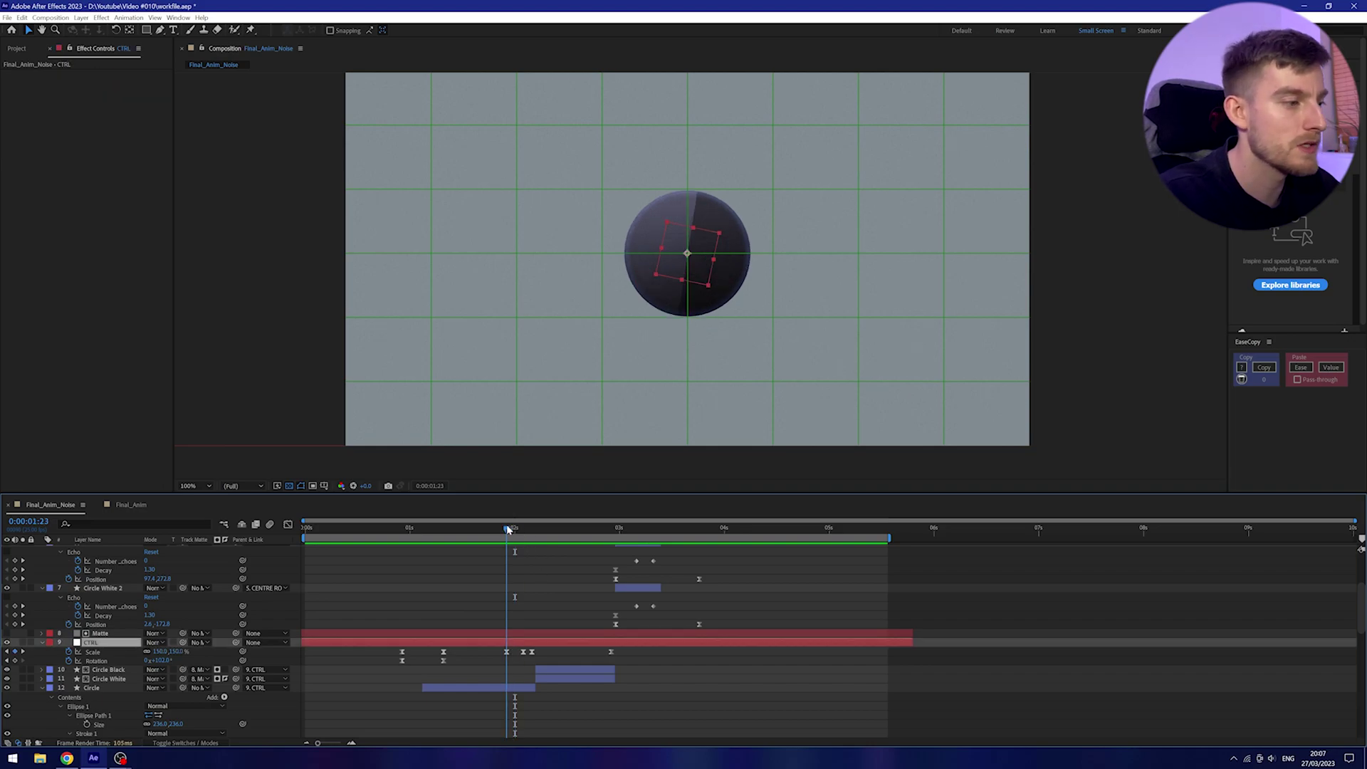
drag(507, 528, 603, 531)
Look over the circle and pill layers' keyframes, scrub back to 0:00:02:15 and deselect the CTRL layer
scroll(444, 617, up, 5)
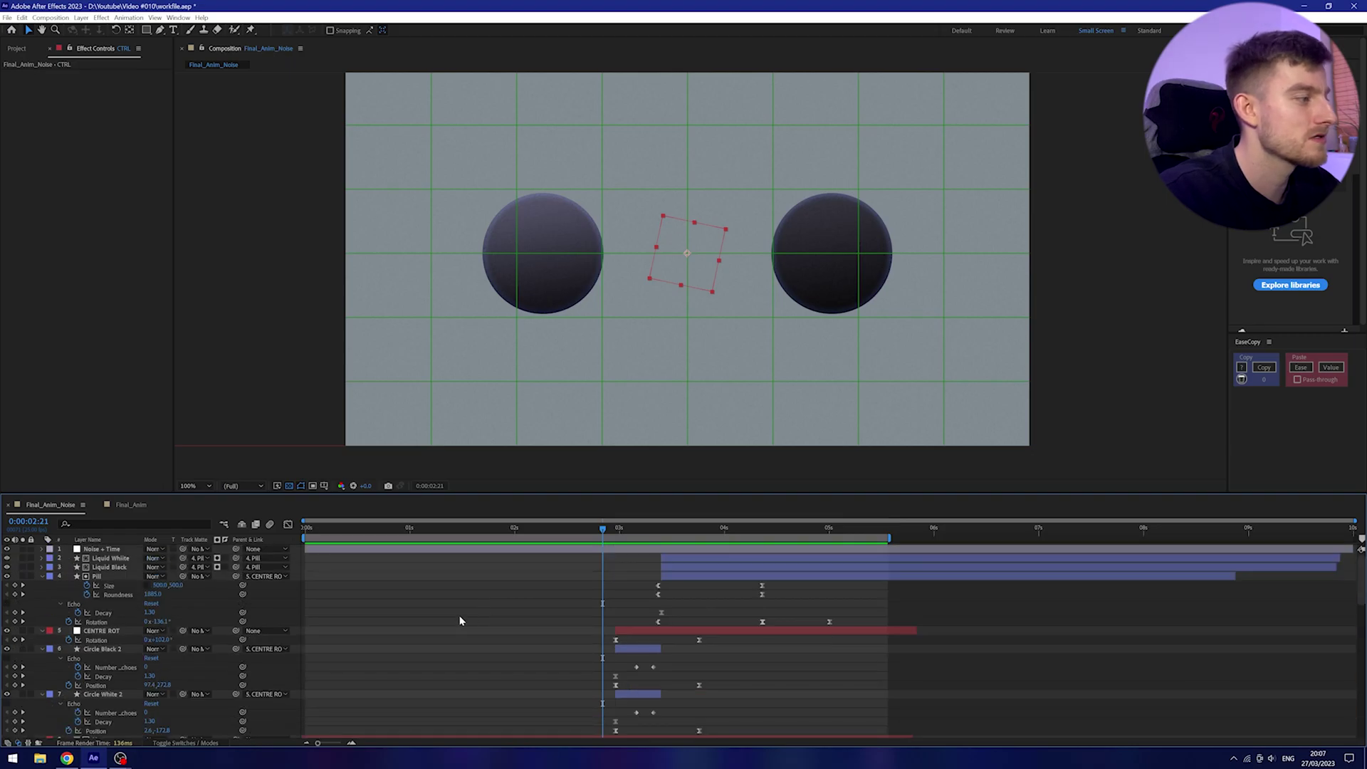
scroll(529, 619, down, 10)
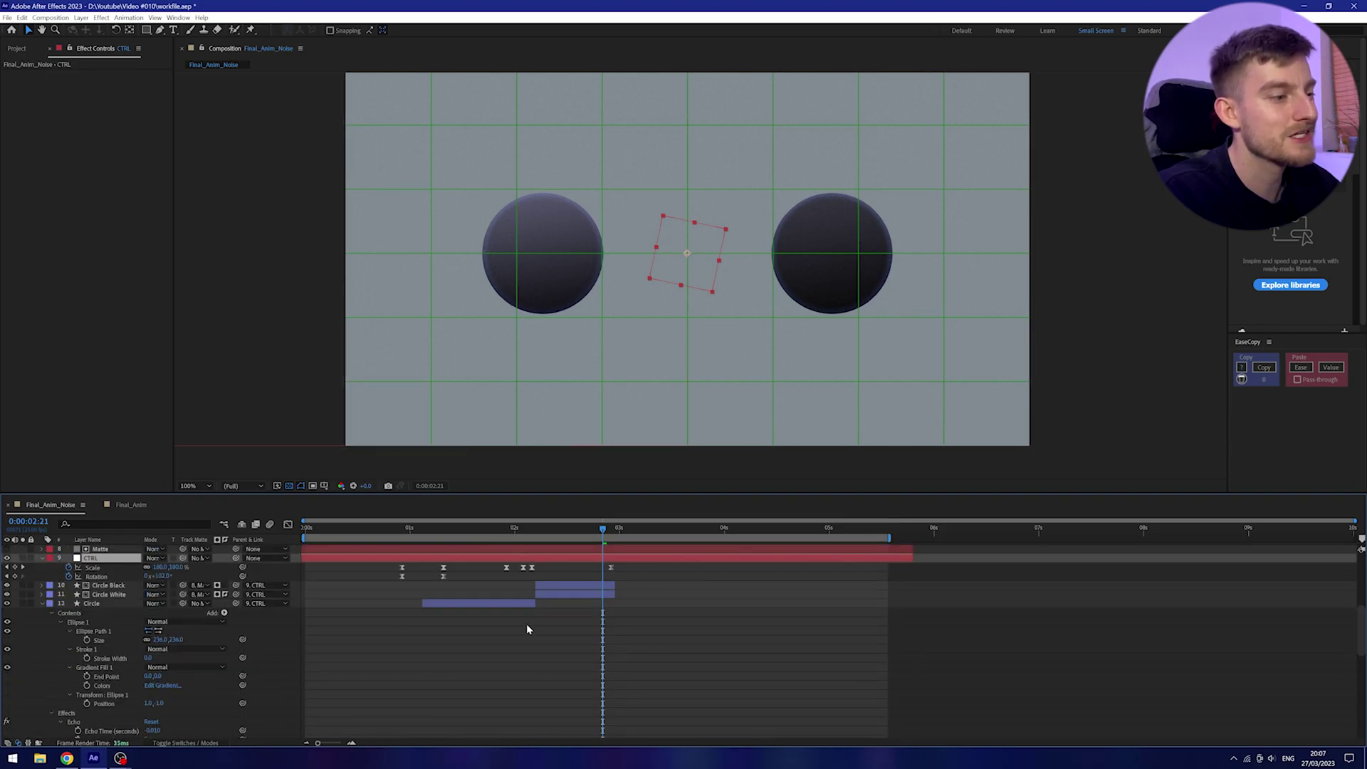
scroll(579, 574, up, 8)
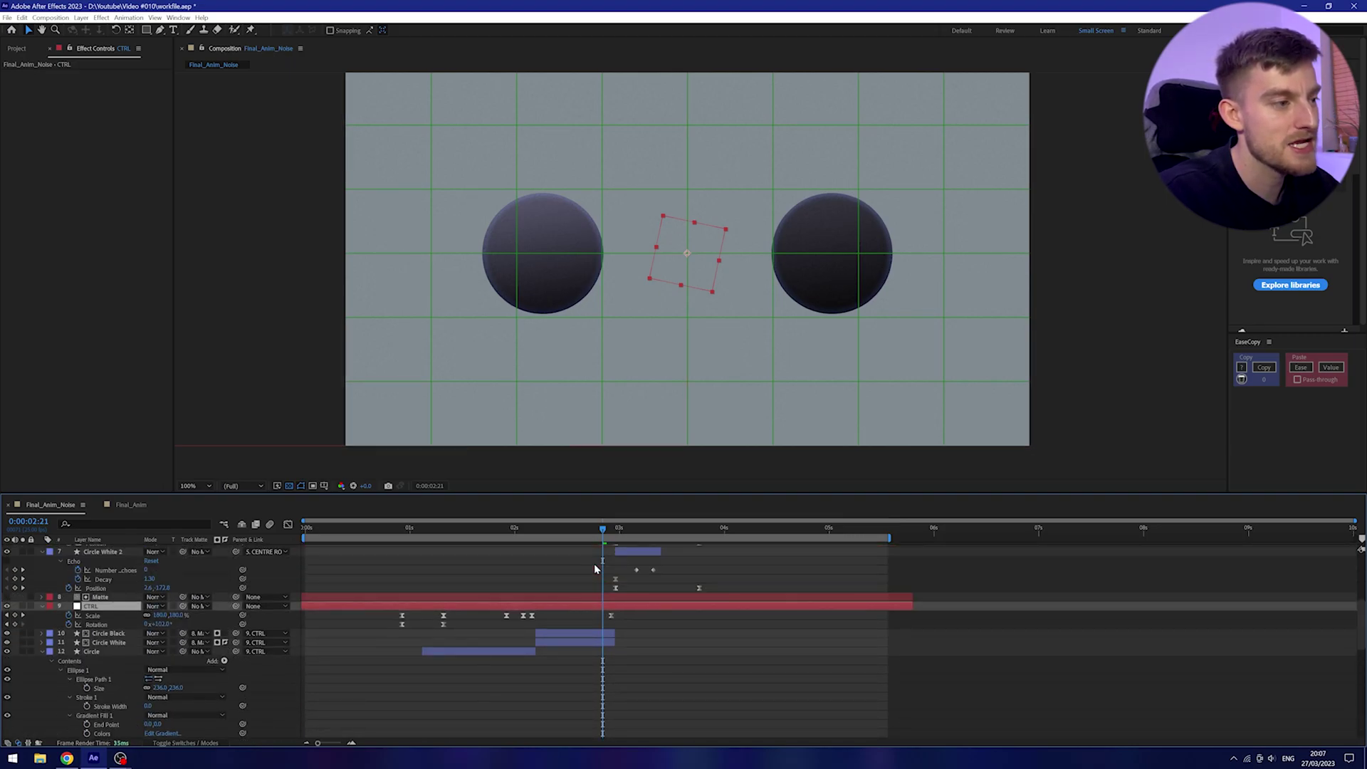
drag(591, 533, 576, 533)
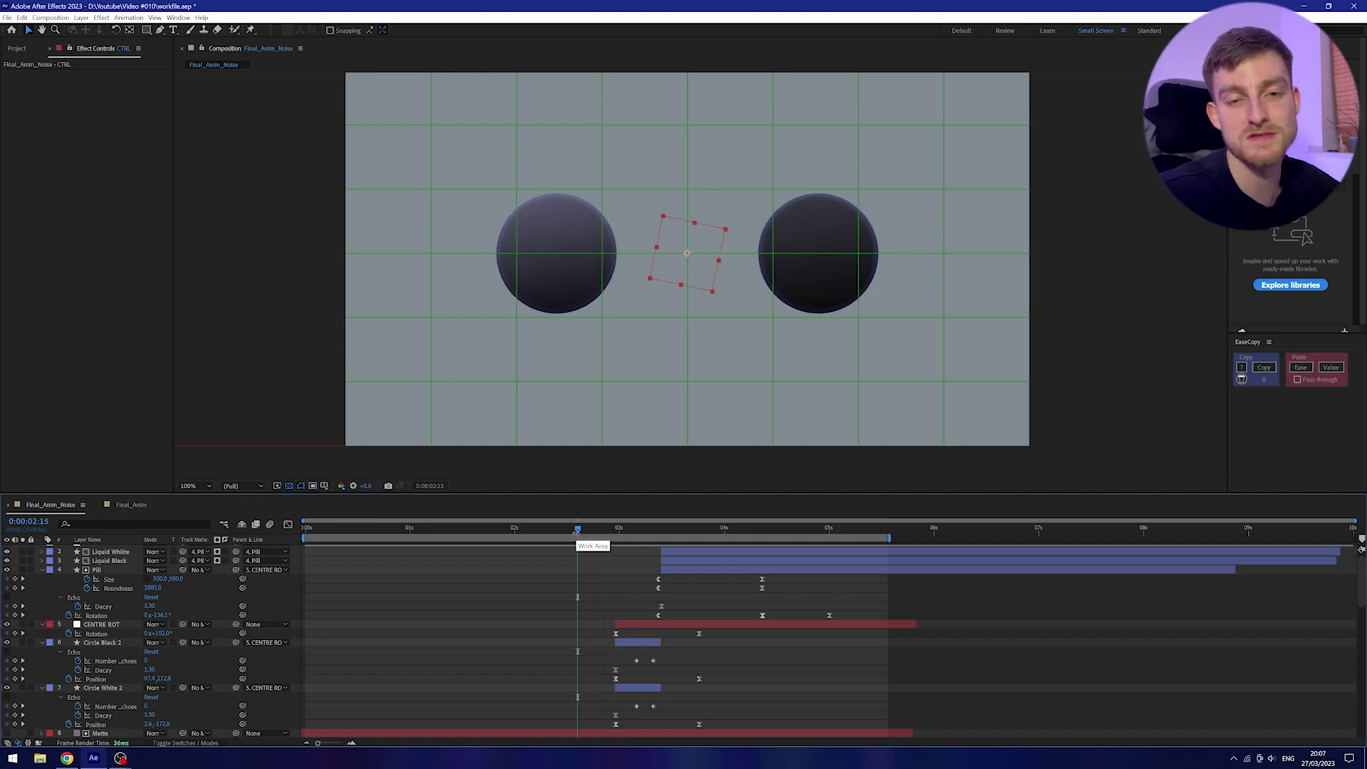
click(554, 606)
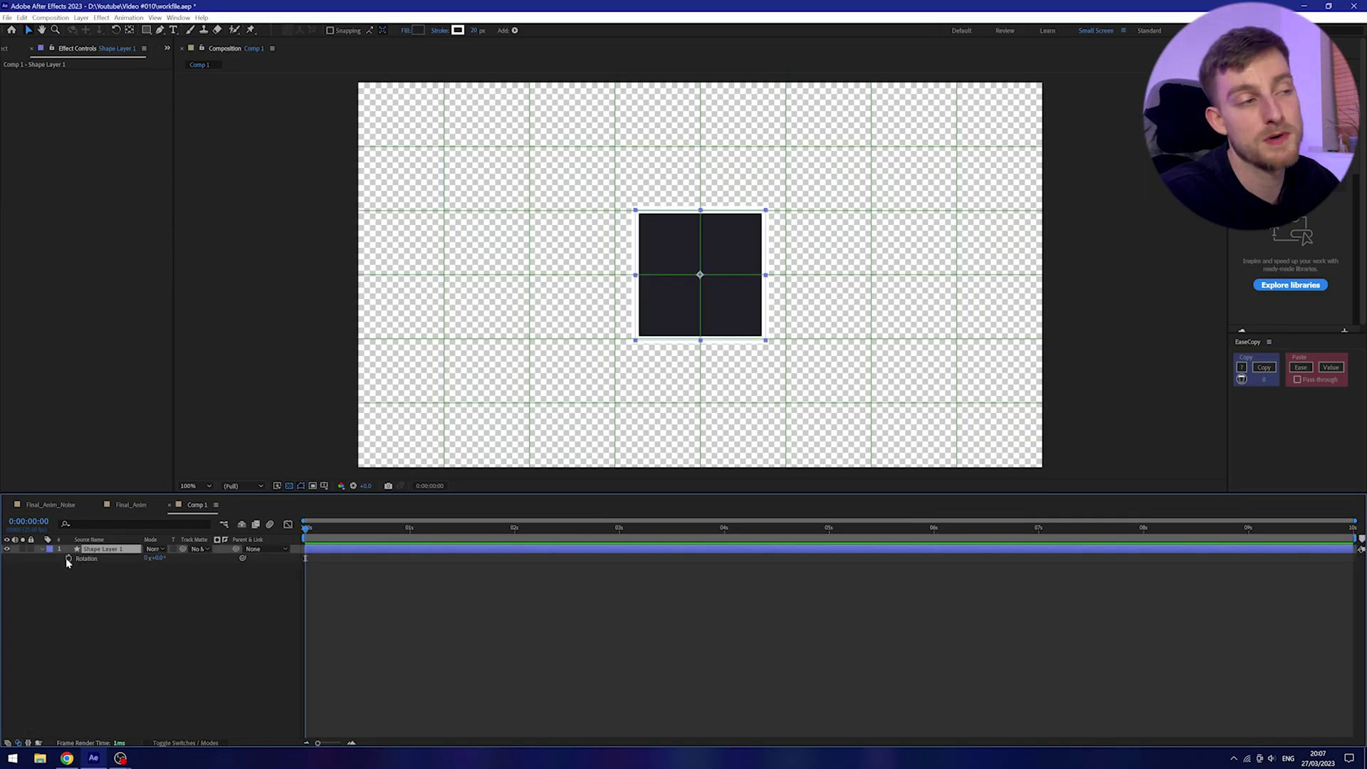
Start keyframing the square's Rotation at 0° and place the first keyframe at 0:00:00:03
click(68, 558)
drag(160, 559, 146, 560)
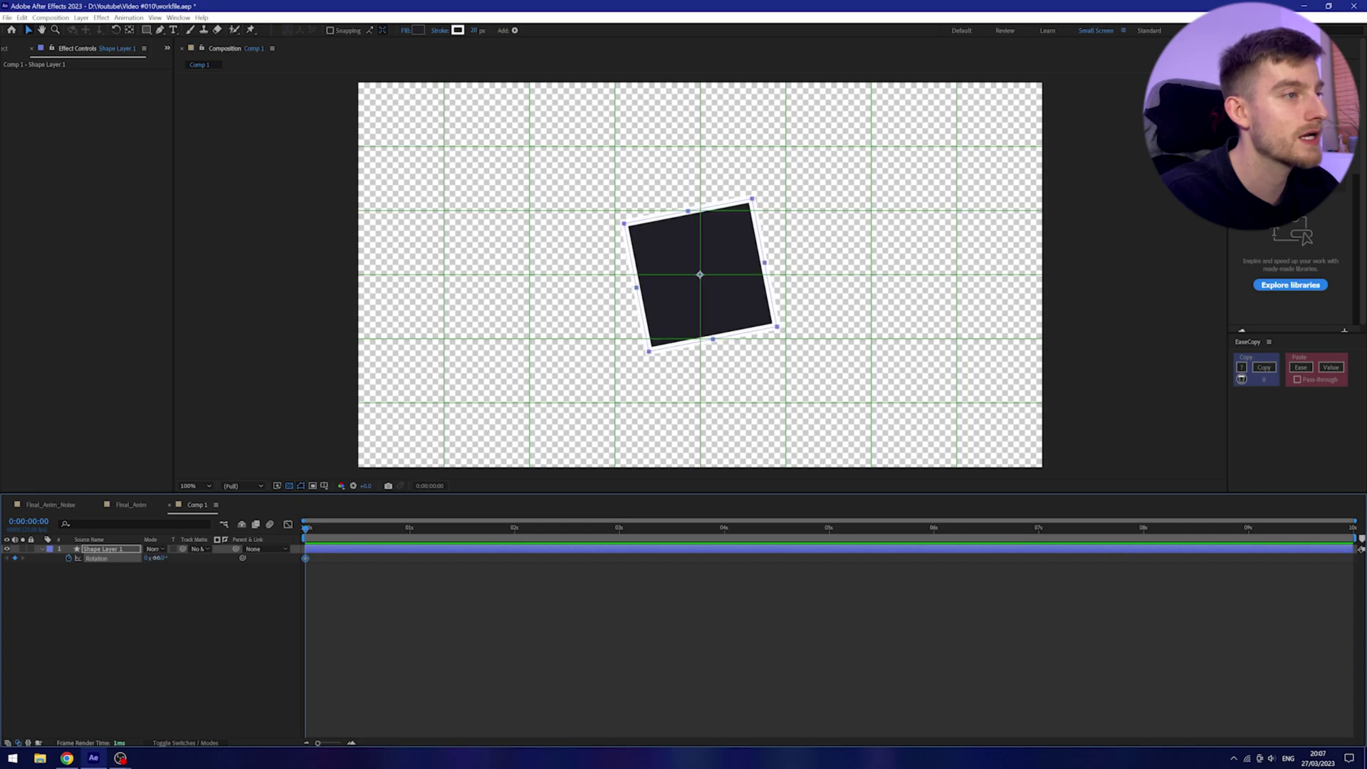
key(ctrl+z)
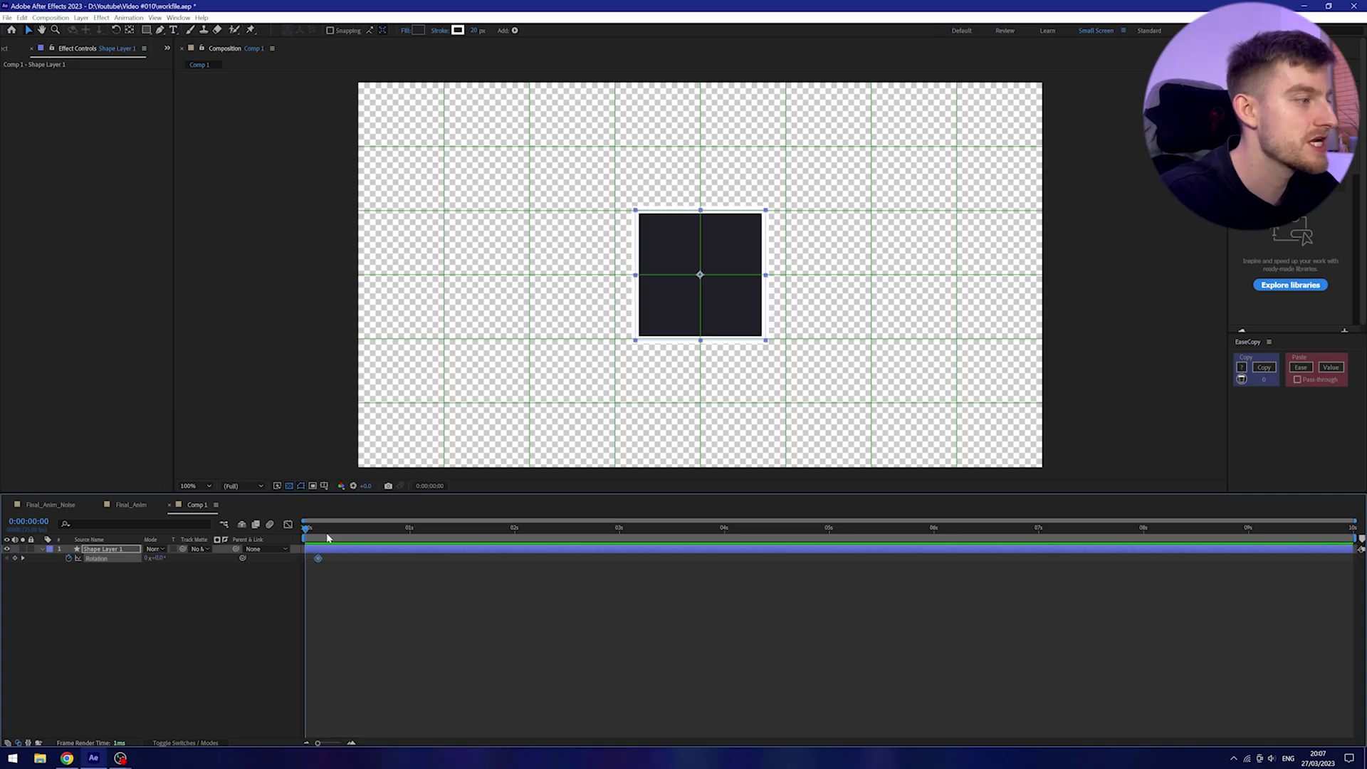
key(k)
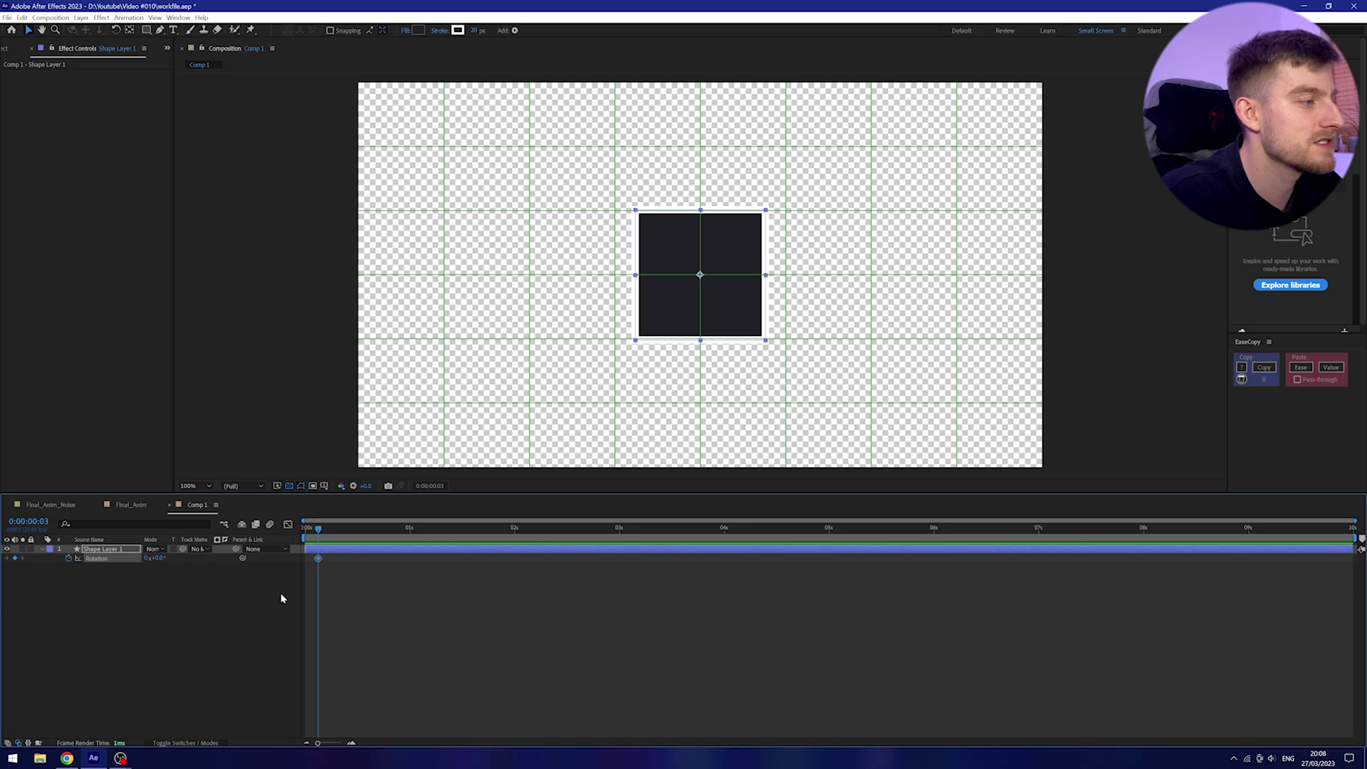
Set the square's Rotation to -12° at 0:00:00:06 to create the anticipation keyframe
key(Page_Down)
key(Page_Down)
key(Page_Down)
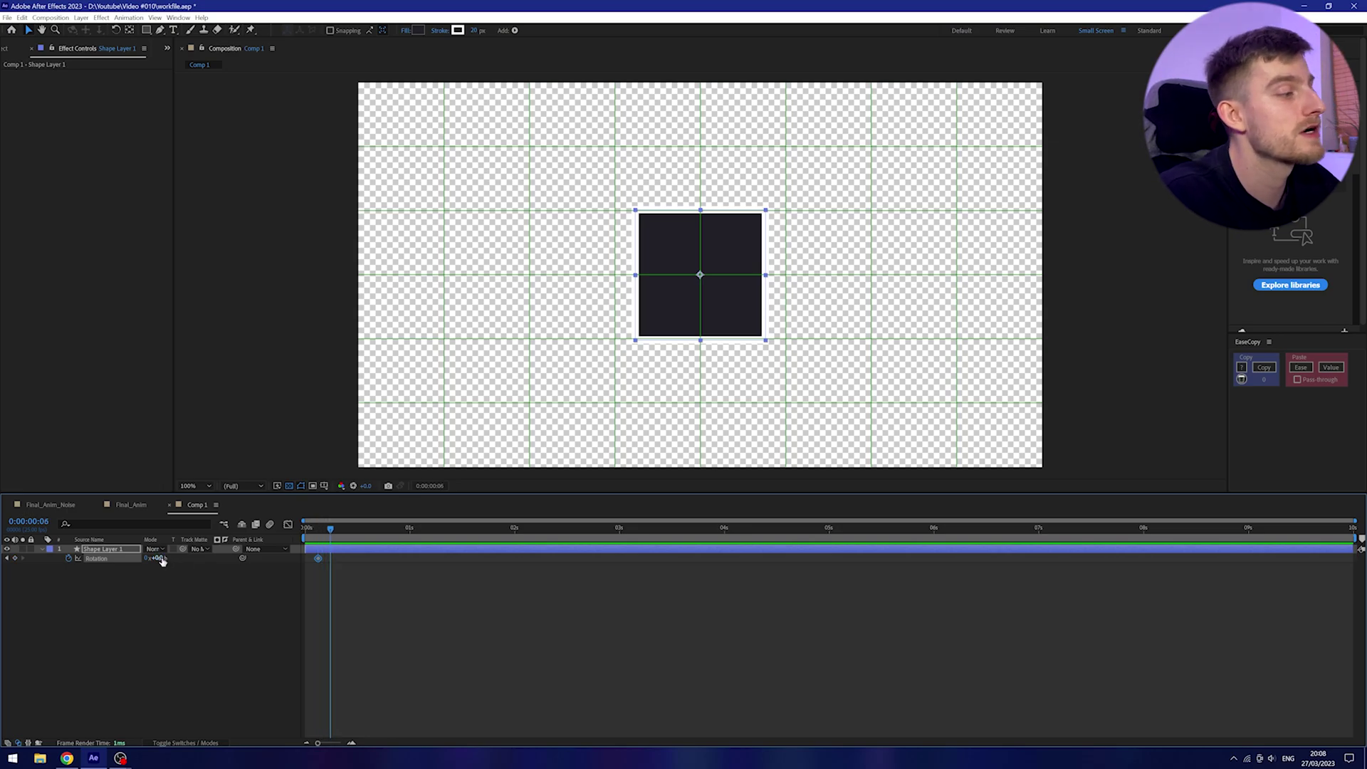
drag(158, 559, 171, 578)
click(196, 592)
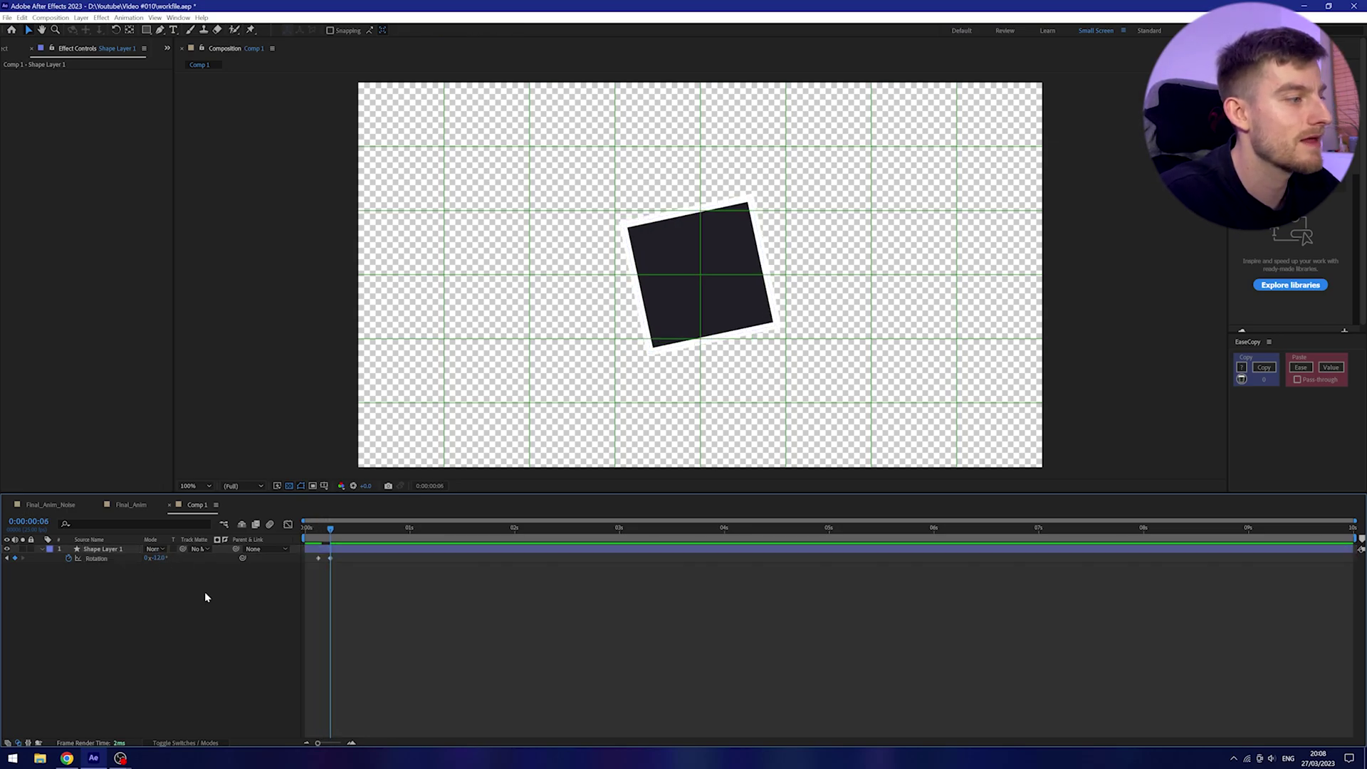
Set the square's Rotation to 180° at 0:00:01:01 as the ending keyframe
key(shift+Page_Down)
key(shift+Page_Down)
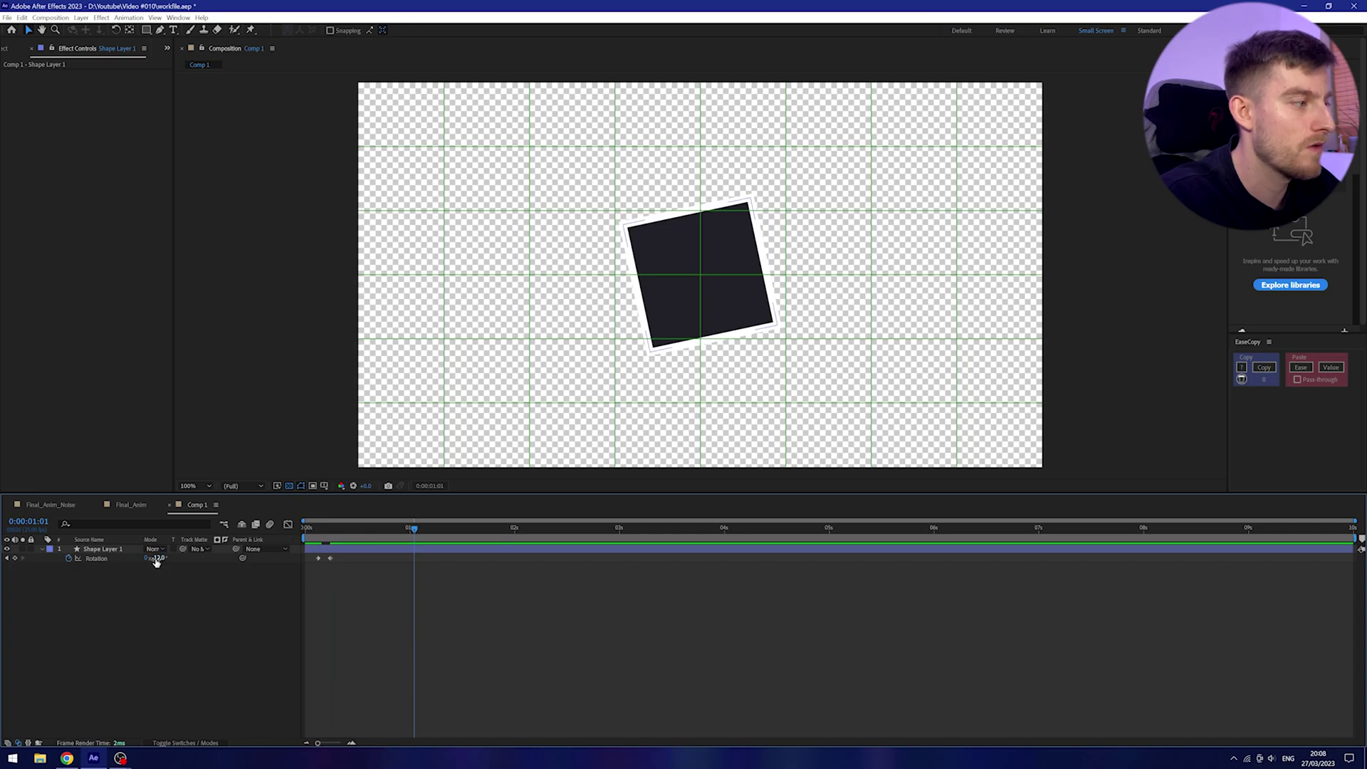
drag(157, 560, 184, 568)
click(160, 557)
text(180)
key(Return)
Apply Easy Ease to the three Rotation keyframes and open their value curve in the Graph Editor
click(525, 579)
drag(525, 579, 299, 552)
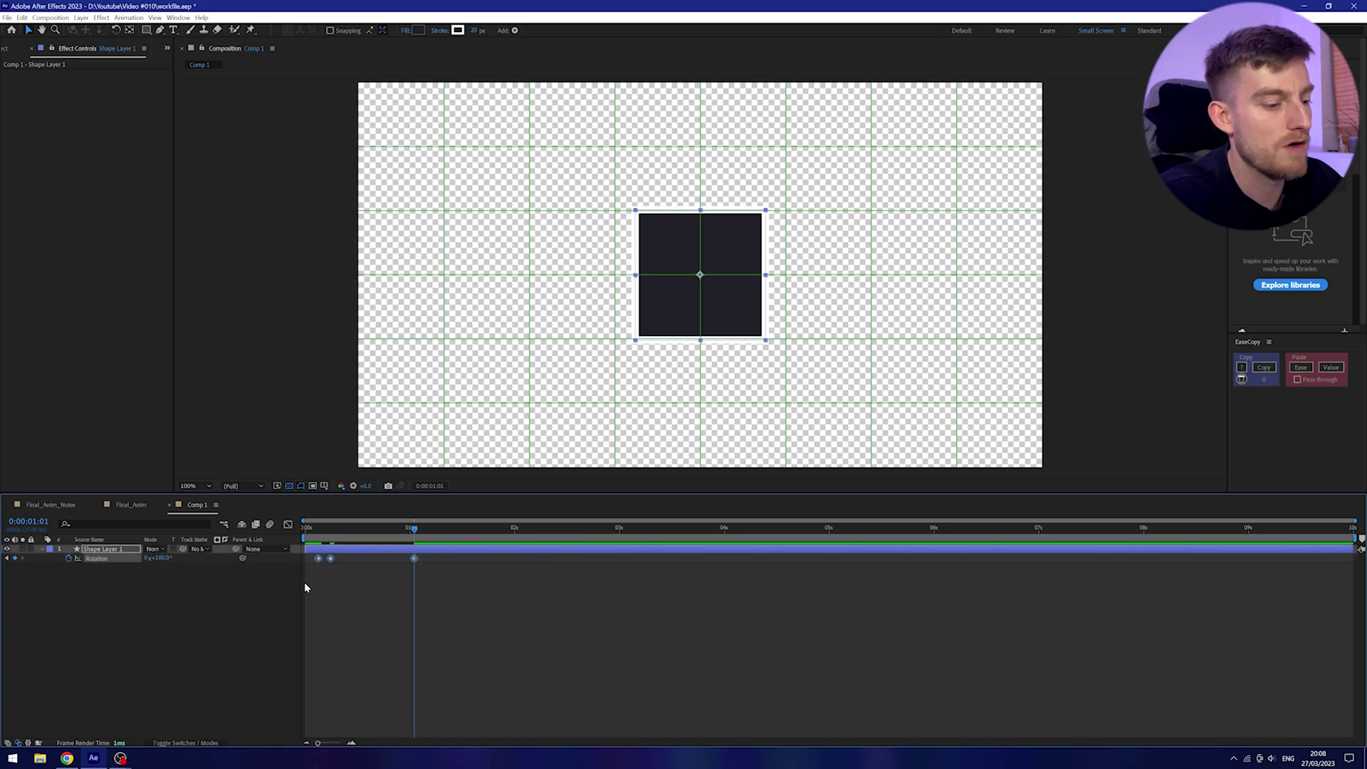
click(288, 524)
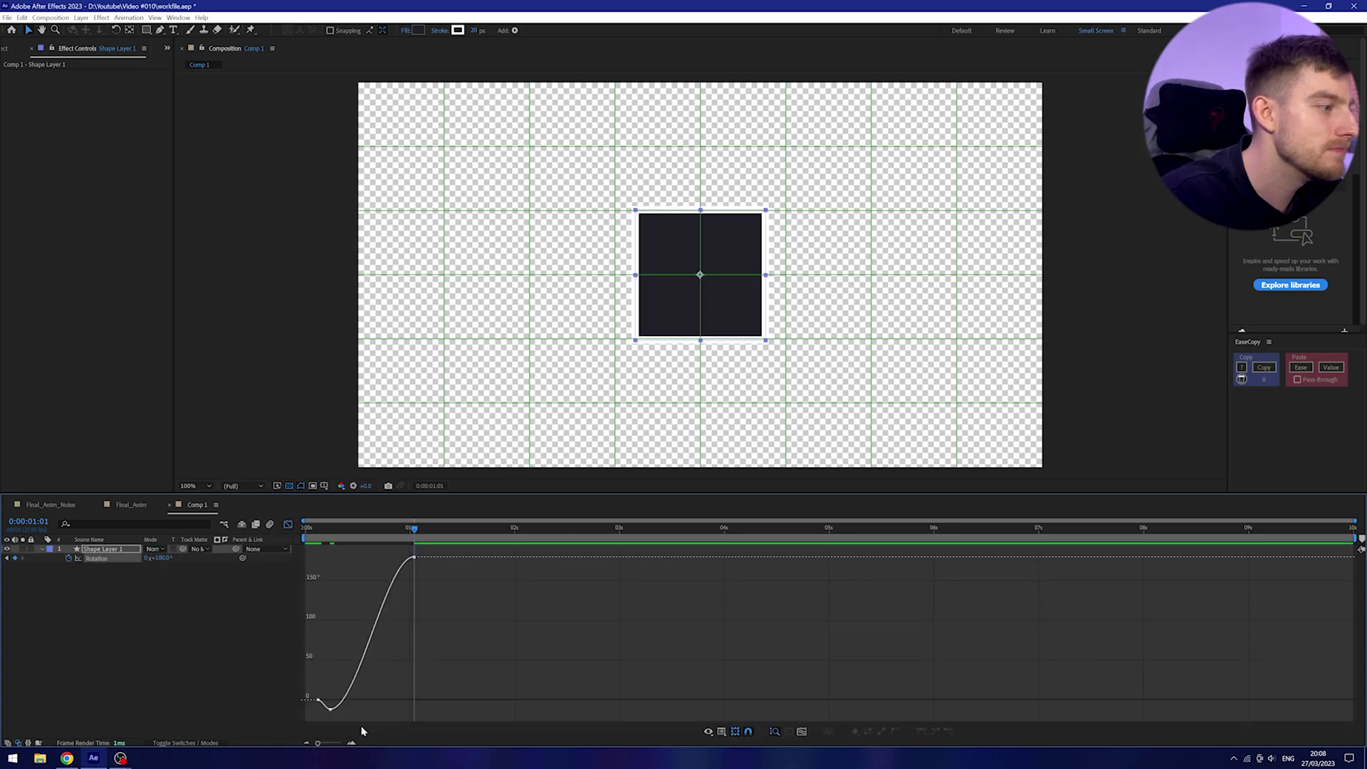
drag(308, 682, 309, 683)
key(=)
key(=)
key(=)
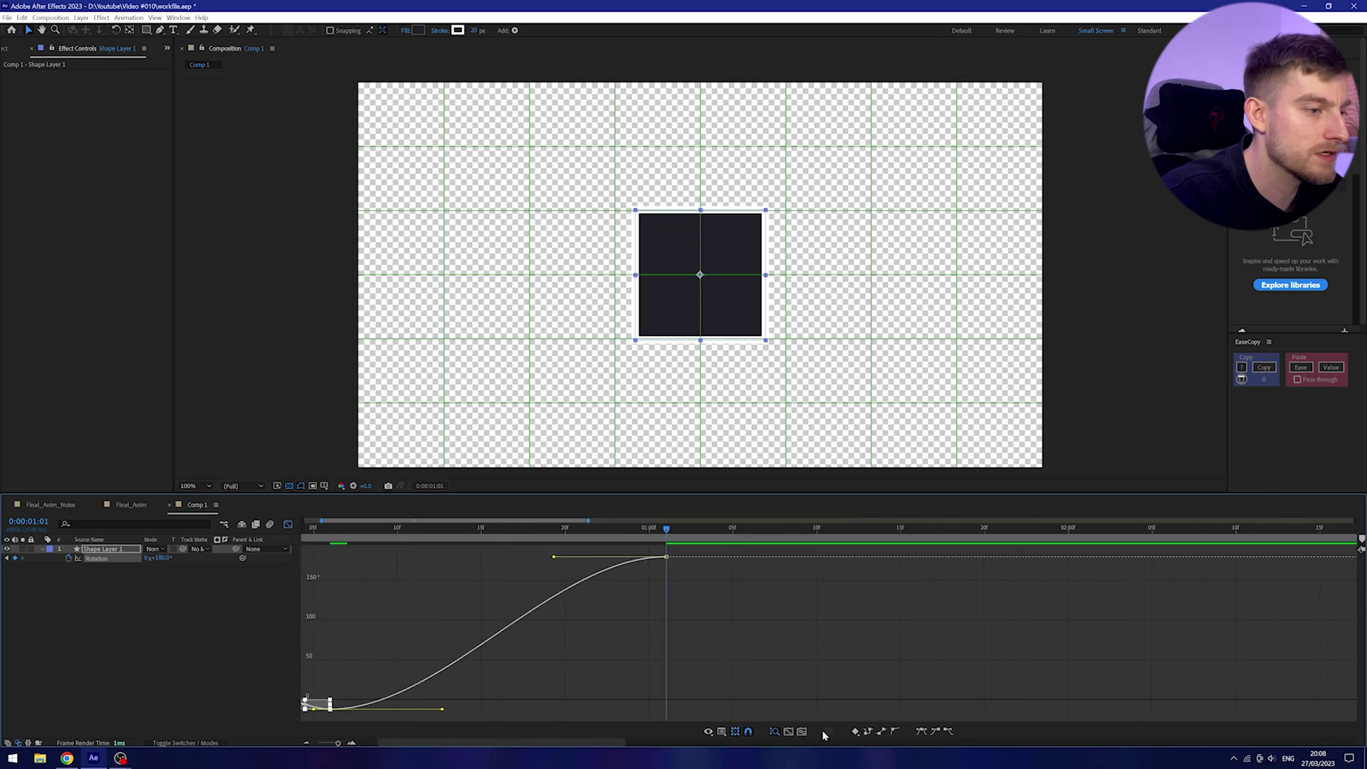
Lengthen the easing handles between the anticipation and final Rotation keyframes, and preview the spin from the start
drag(463, 667, 414, 710)
drag(643, 710, 878, 710)
drag(823, 558, 733, 557)
key(Home)
key(space)
key(space)
Lower the Rotation keyframe at 0:00:00:06 to about -45° on the curve and preview from 0:00:00:03
click(385, 530)
drag(505, 667, 401, 710)
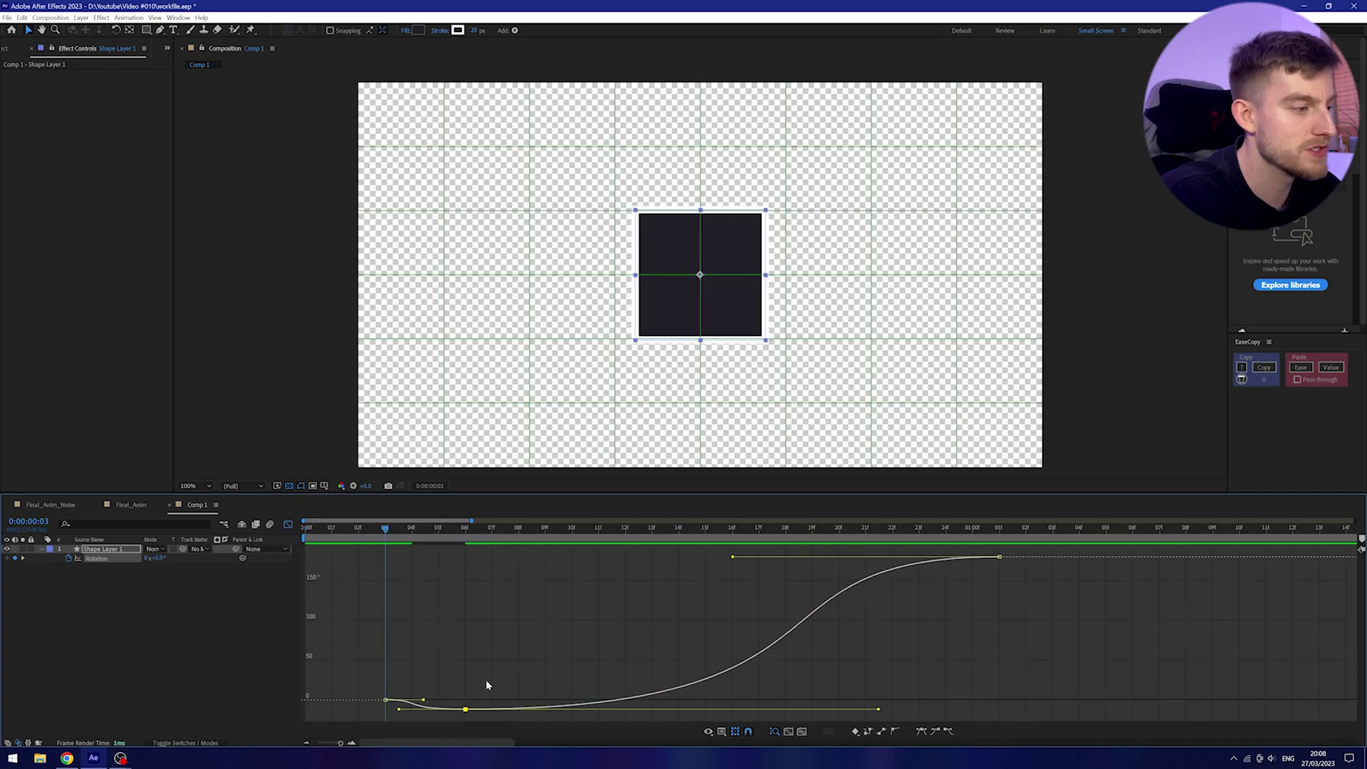
drag(466, 717, 464, 721)
key(space)
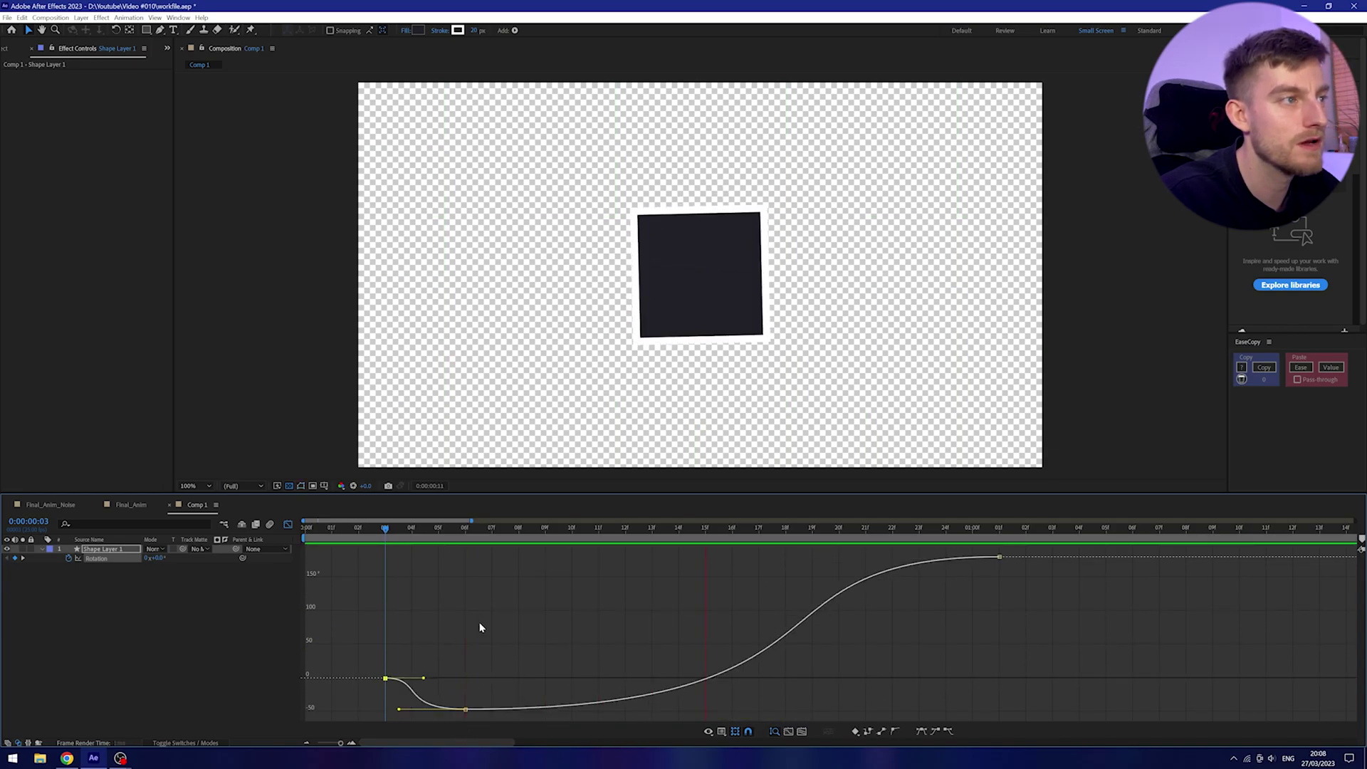
key(space)
Copy the anticipation keyframe from 0:00:00:06 to 0:00:00:08 to hold the rotated pose, and preview it
click(485, 530)
key(Page_Down)
key(Page_Down)
key(Page_Up)
drag(499, 681, 454, 712)
key(ctrl+c)
key(ctrl+v)
key(space)
key(space)
Preview the square's rotation with the anticipation hold from 0:00:00:03
drag(482, 685, 411, 710)
click(507, 689)
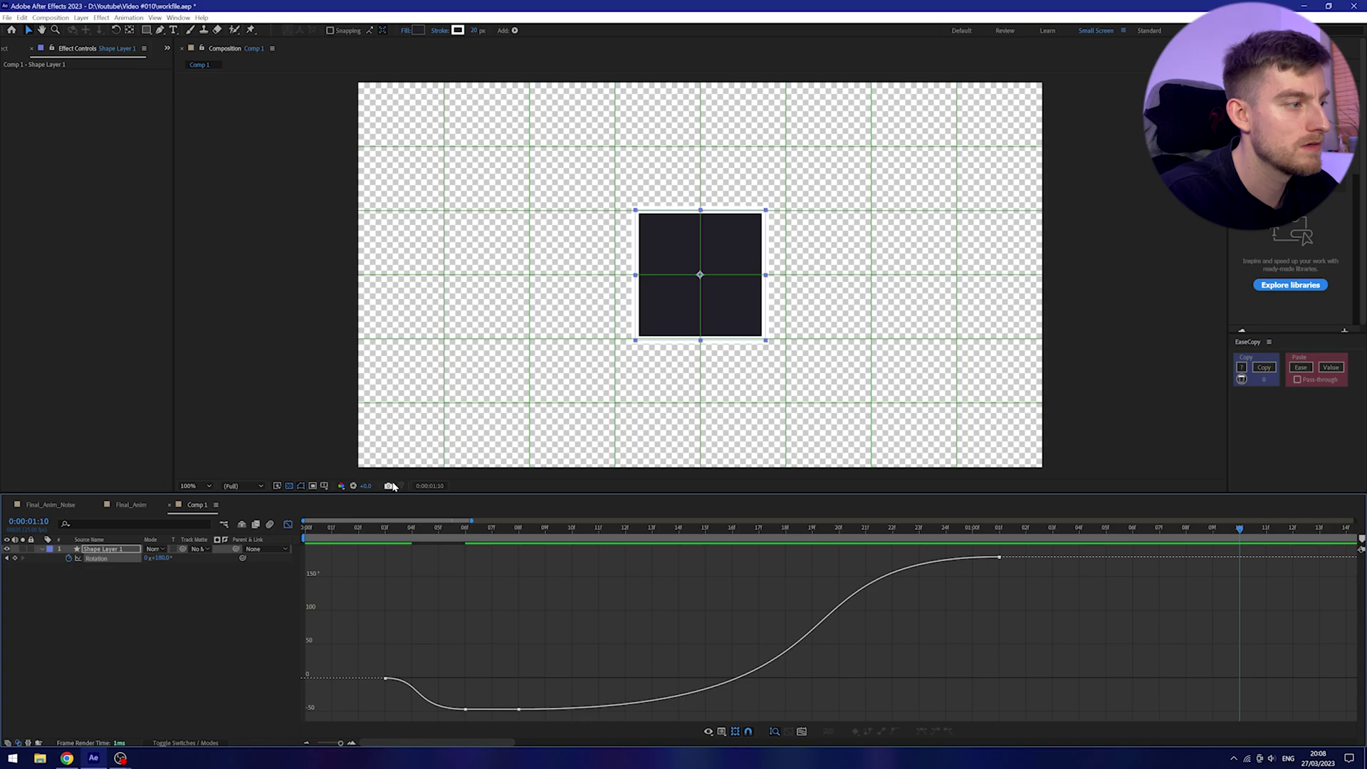
click(387, 527)
key(space)
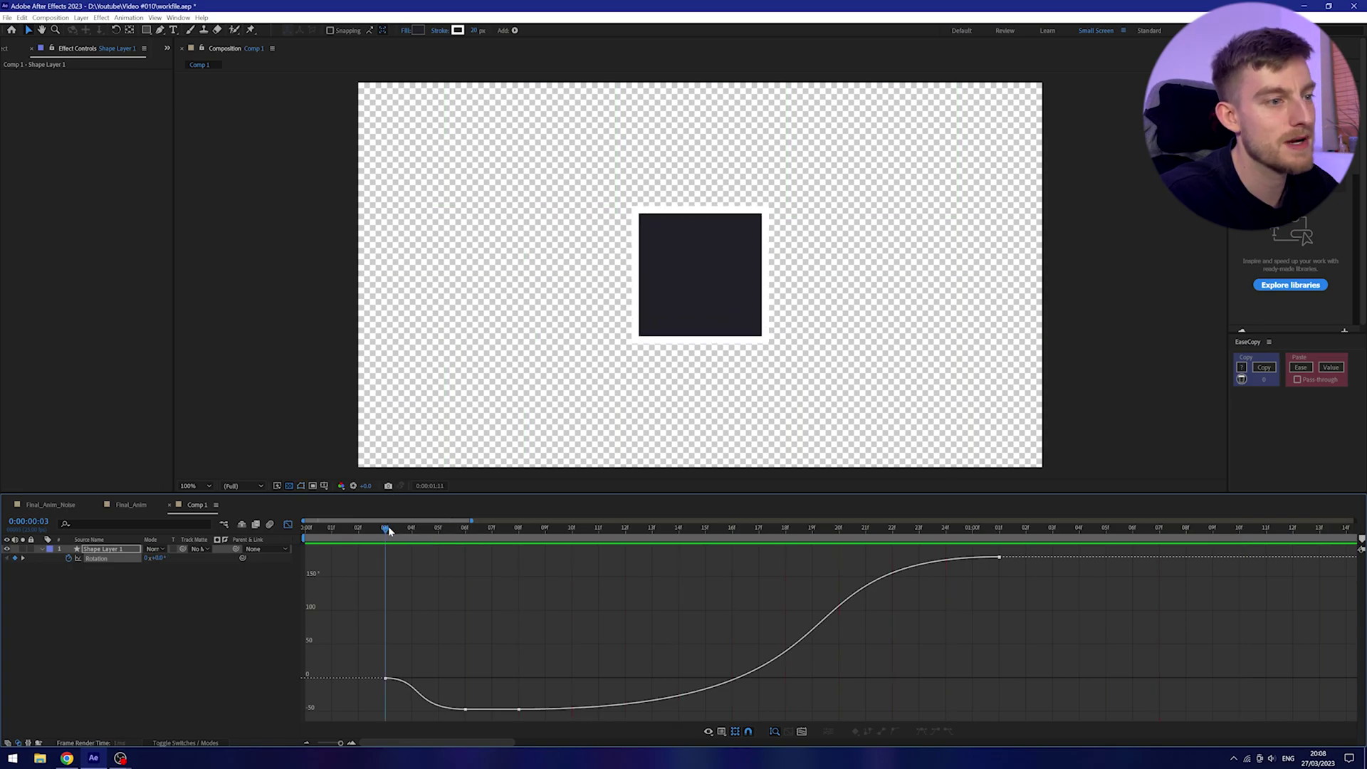
Move the two anticipation hold keyframes two frames later, to 0:00:00:08 and 0:00:00:10, and preview from 0:00:00:03
drag(436, 649, 411, 677)
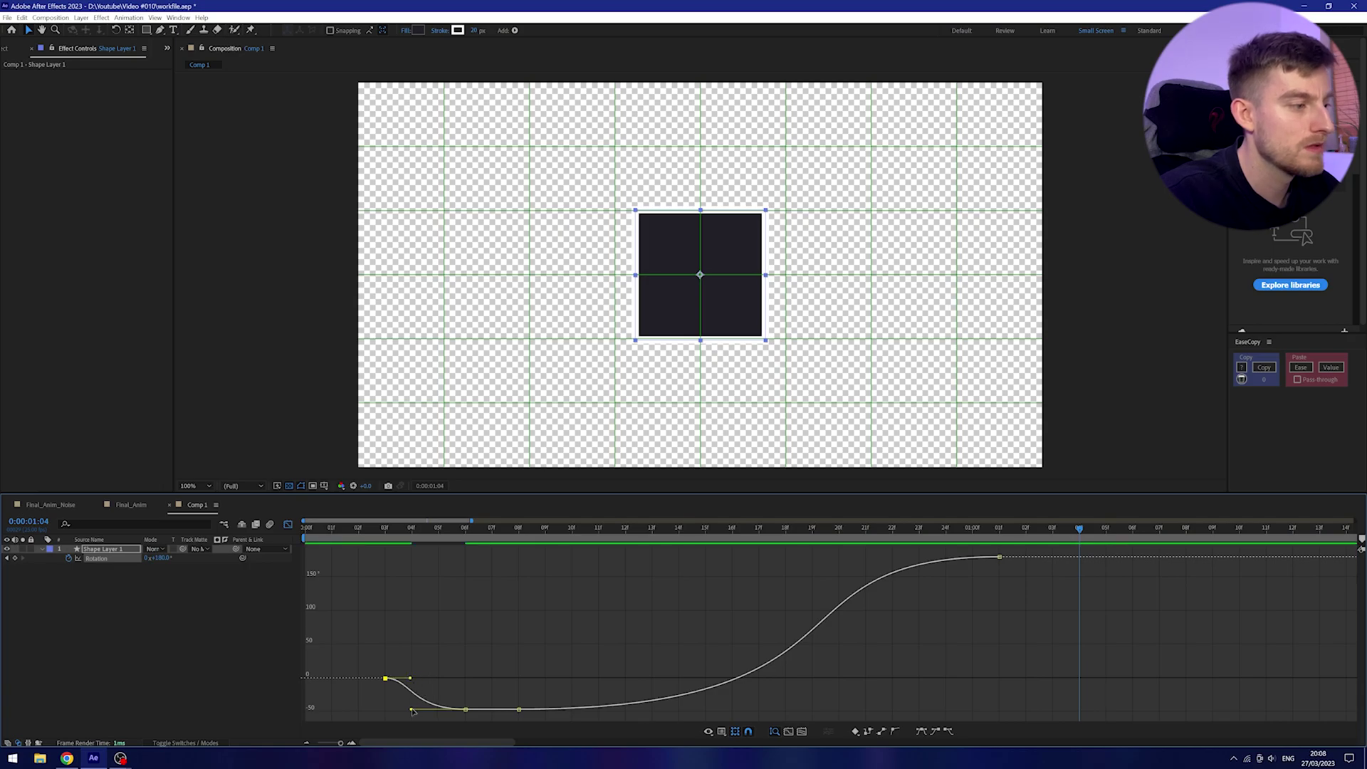
drag(567, 687, 432, 718)
key(alt+Right)
key(alt+Right)
key(alt+Right)
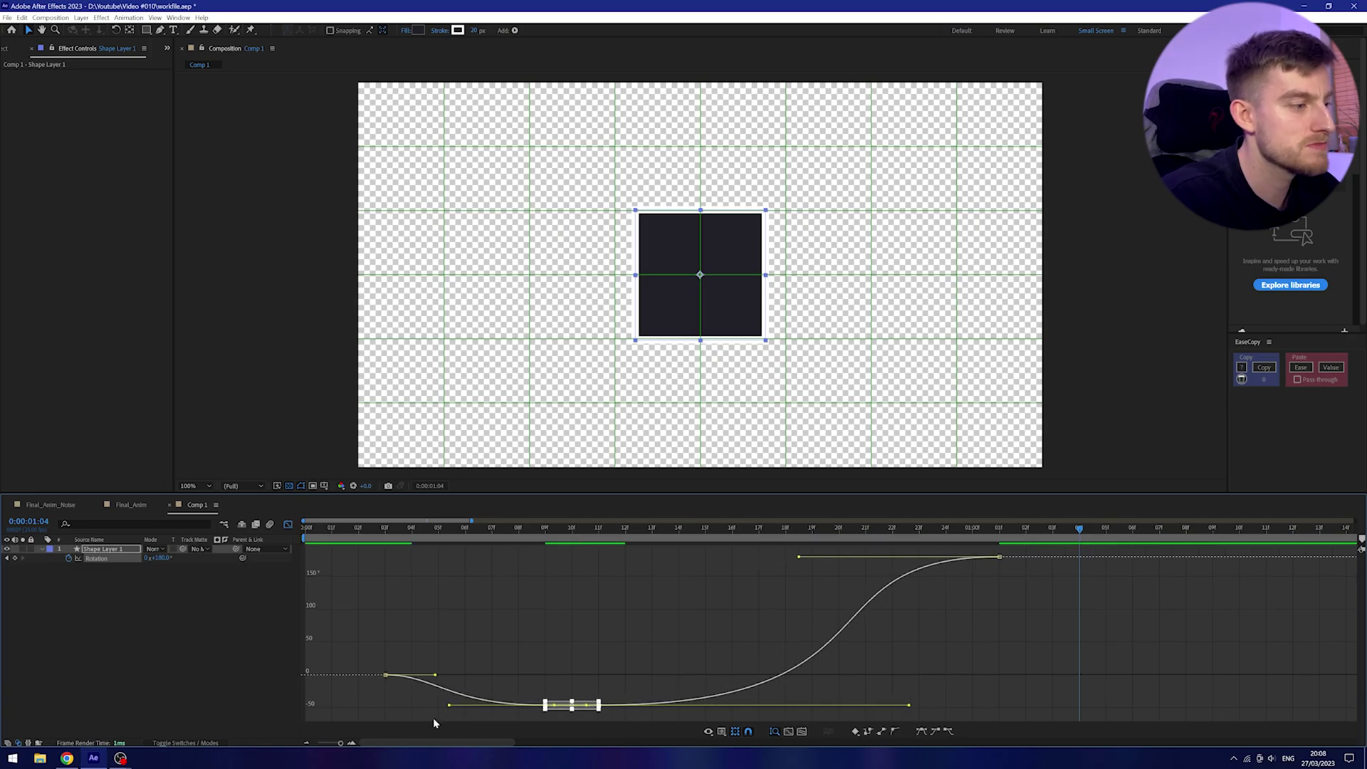
key(alt+Left)
click(382, 532)
key(space)
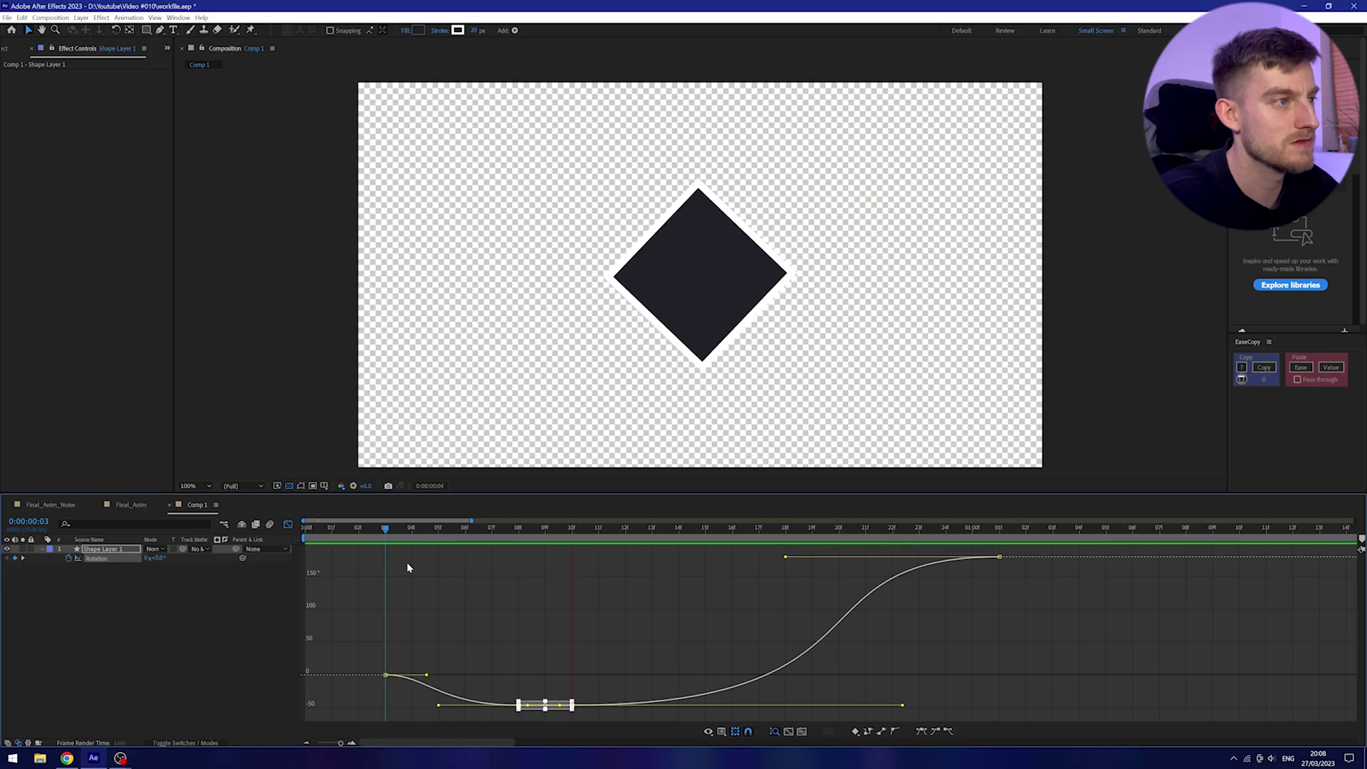
key(space)
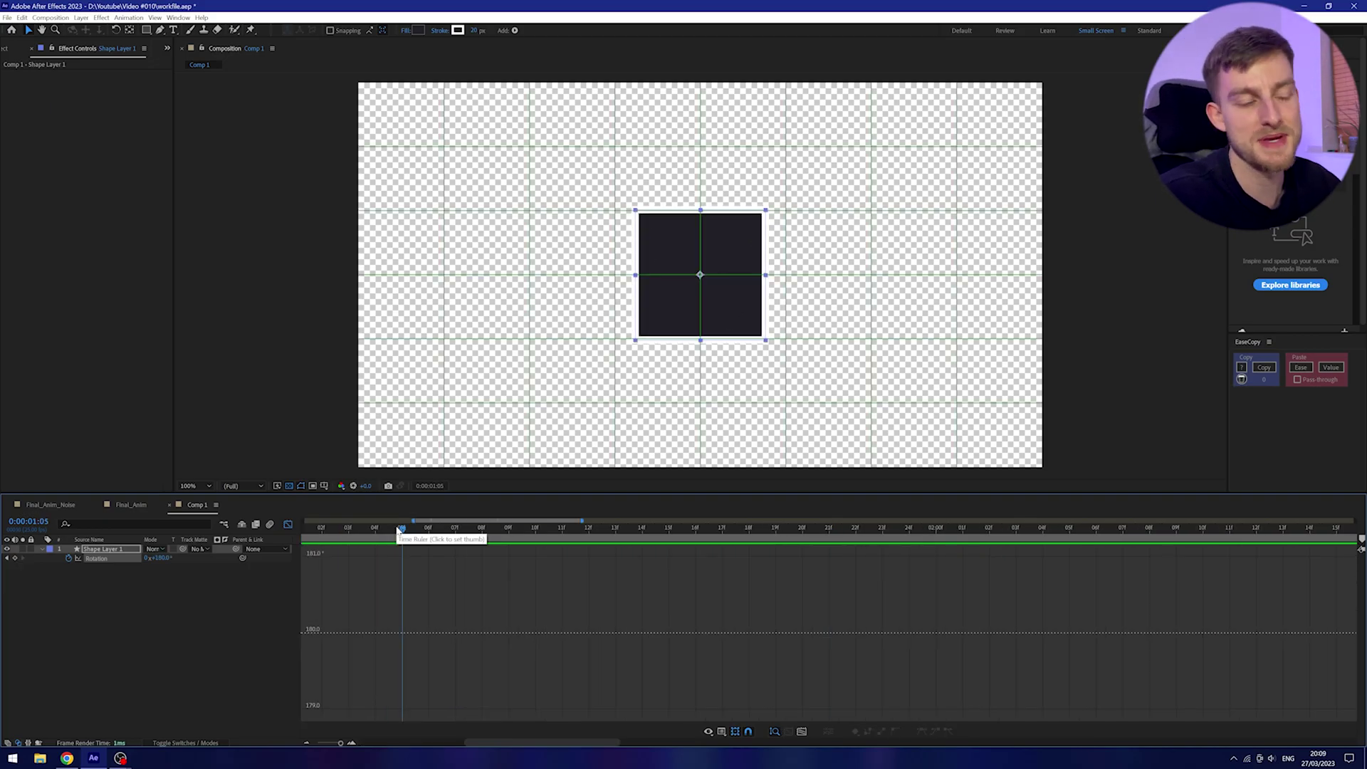
Copy the final Rotation keyframe to 0:00:00:22, raise it to about 200° as an overshoot and smooth its easing
drag(519, 743, 242, 747)
click(999, 557)
drag(999, 529, 891, 551)
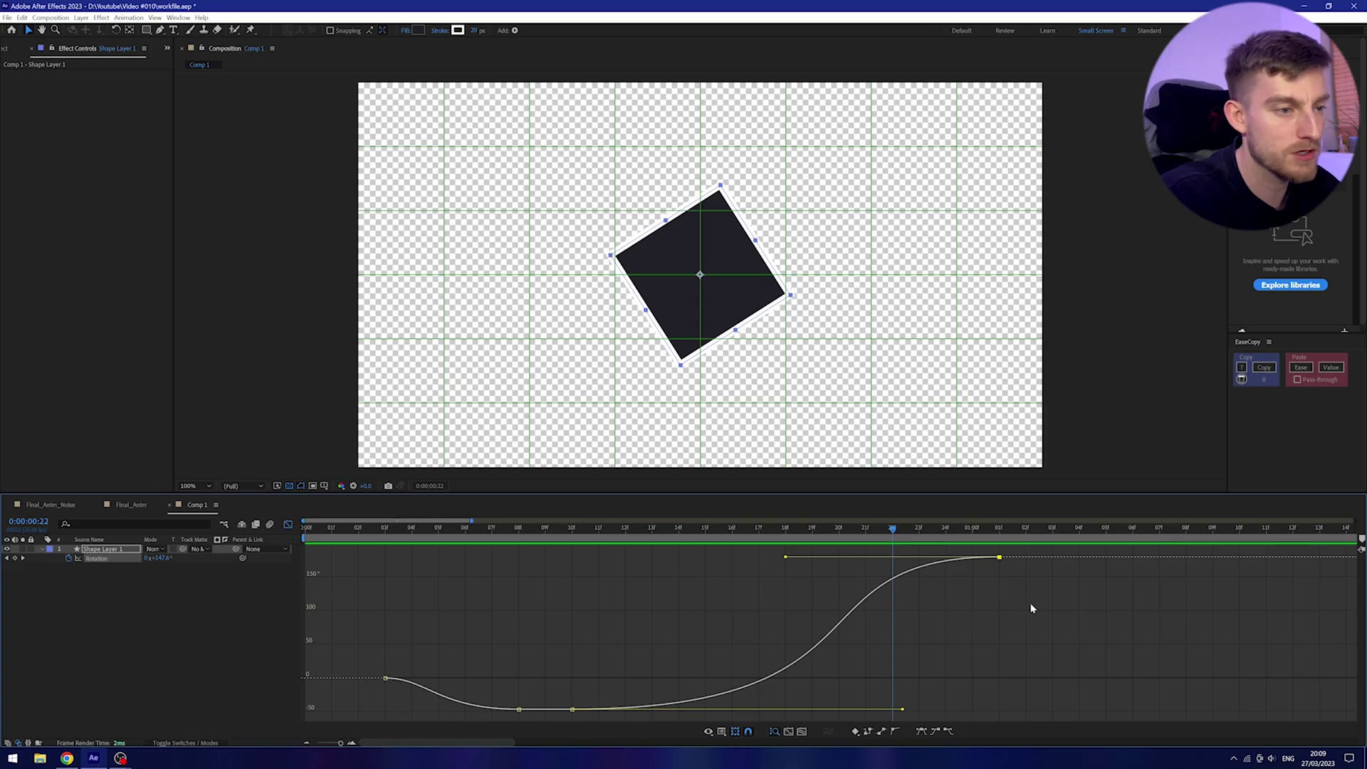
key(ctrl+v)
drag(893, 557, 895, 547)
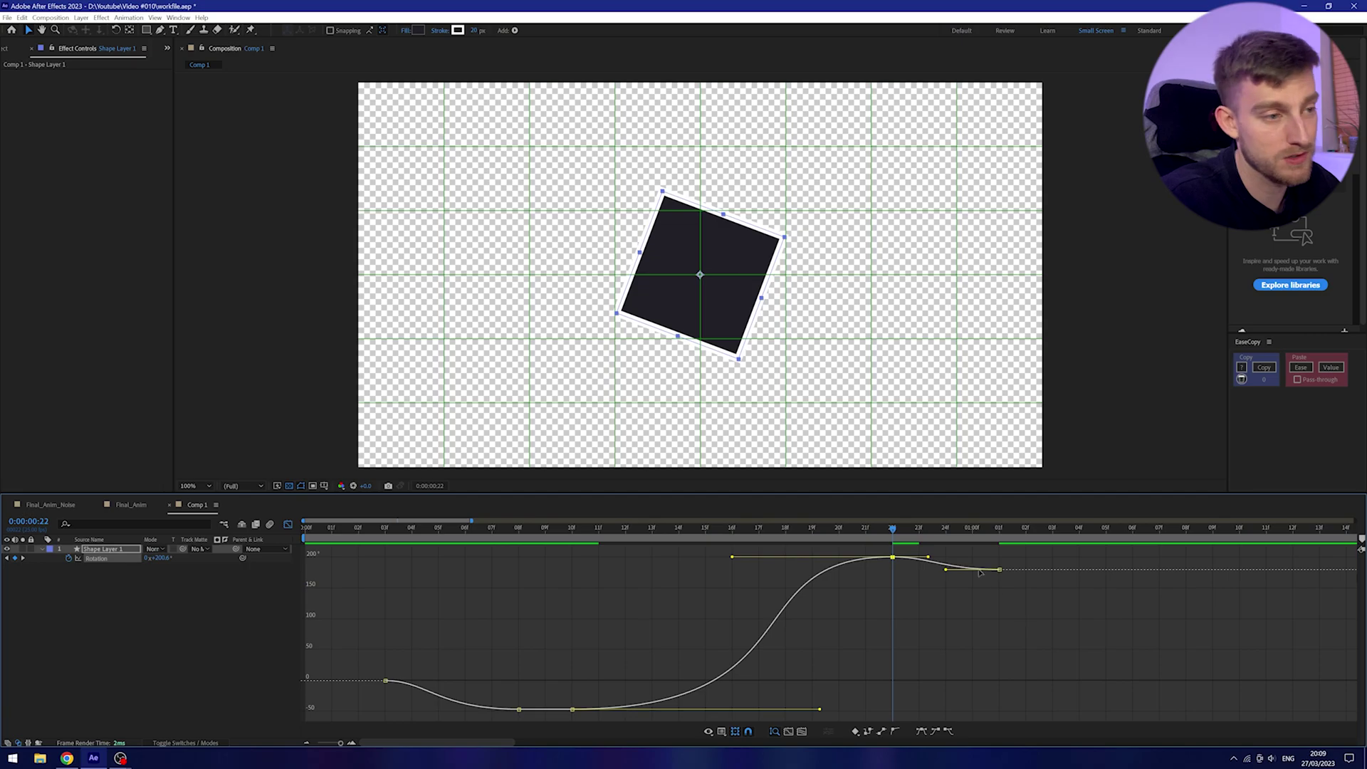
drag(932, 556, 940, 569)
click(918, 591)
Preview the square's anticipation, spin and overshoot from near the start, and view the whole Rotation curve
drag(742, 530, 613, 549)
key(space)
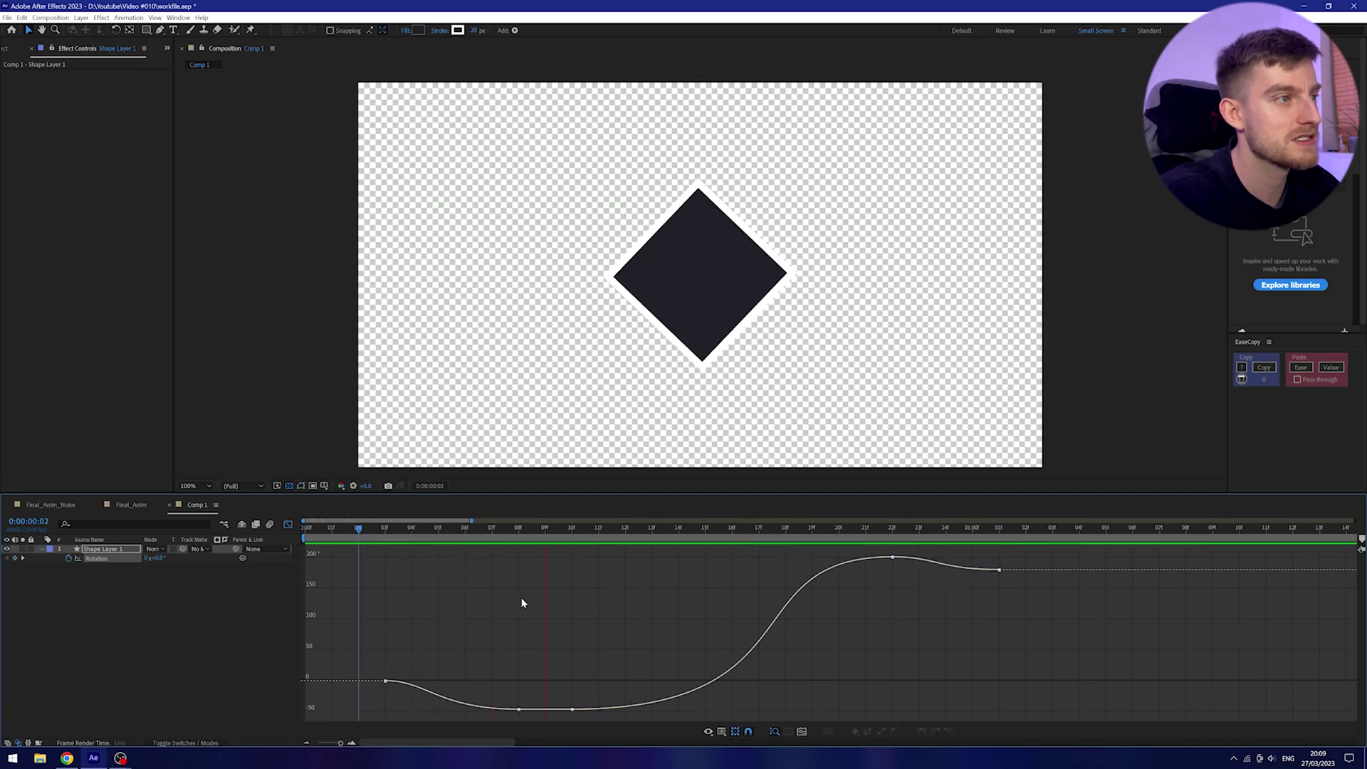
key(space)
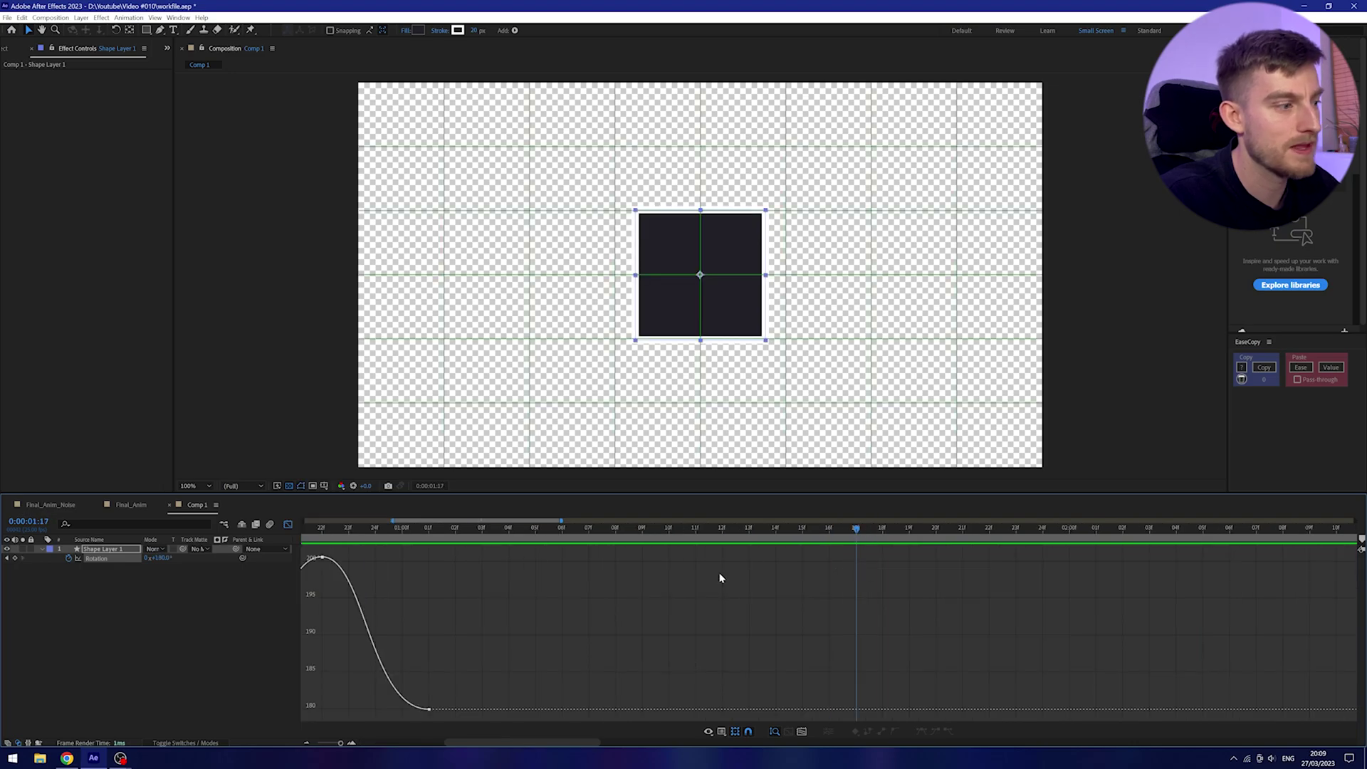
scroll(463, 663, down, 5)
drag(462, 606, 360, 536)
key(space)
key(space)
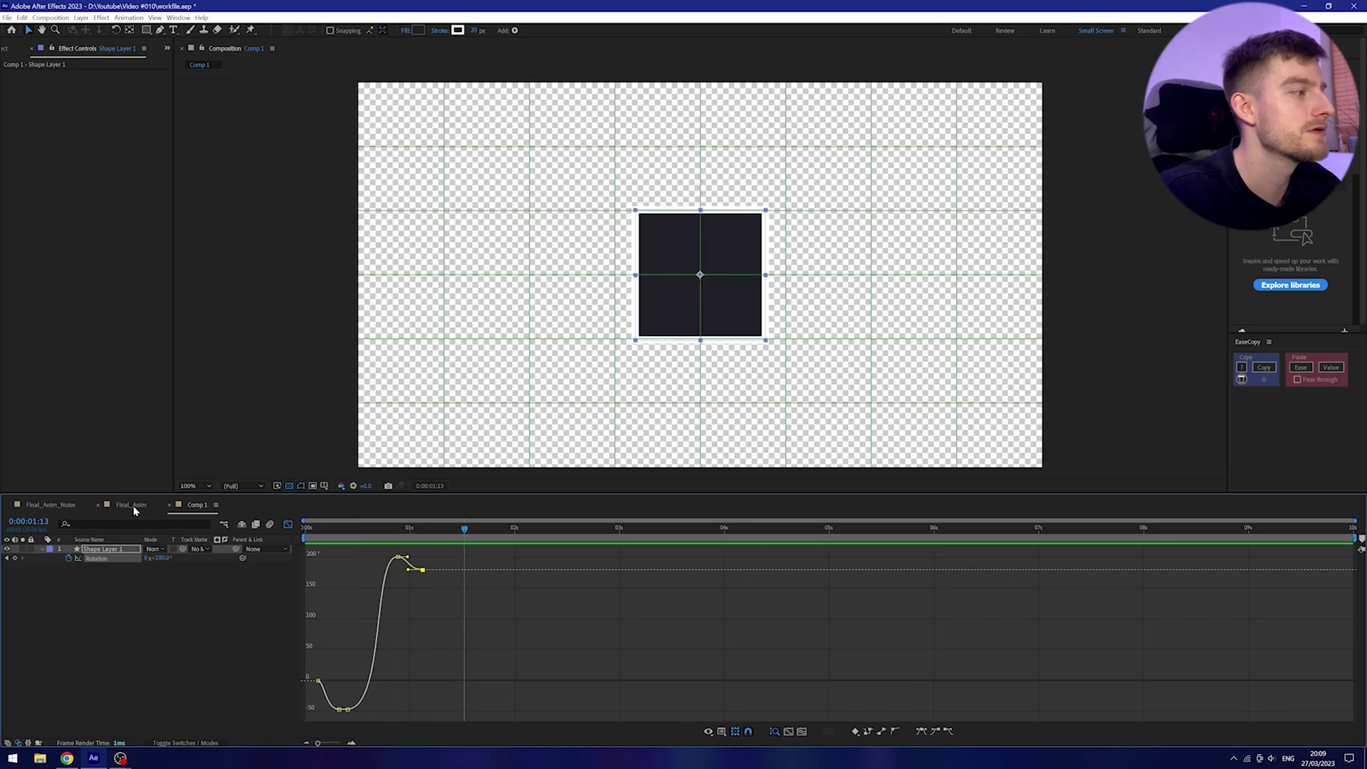
Switch to the Final_Anim_Noise composition and preview the pill section from about 0:00:03:10
click(57, 505)
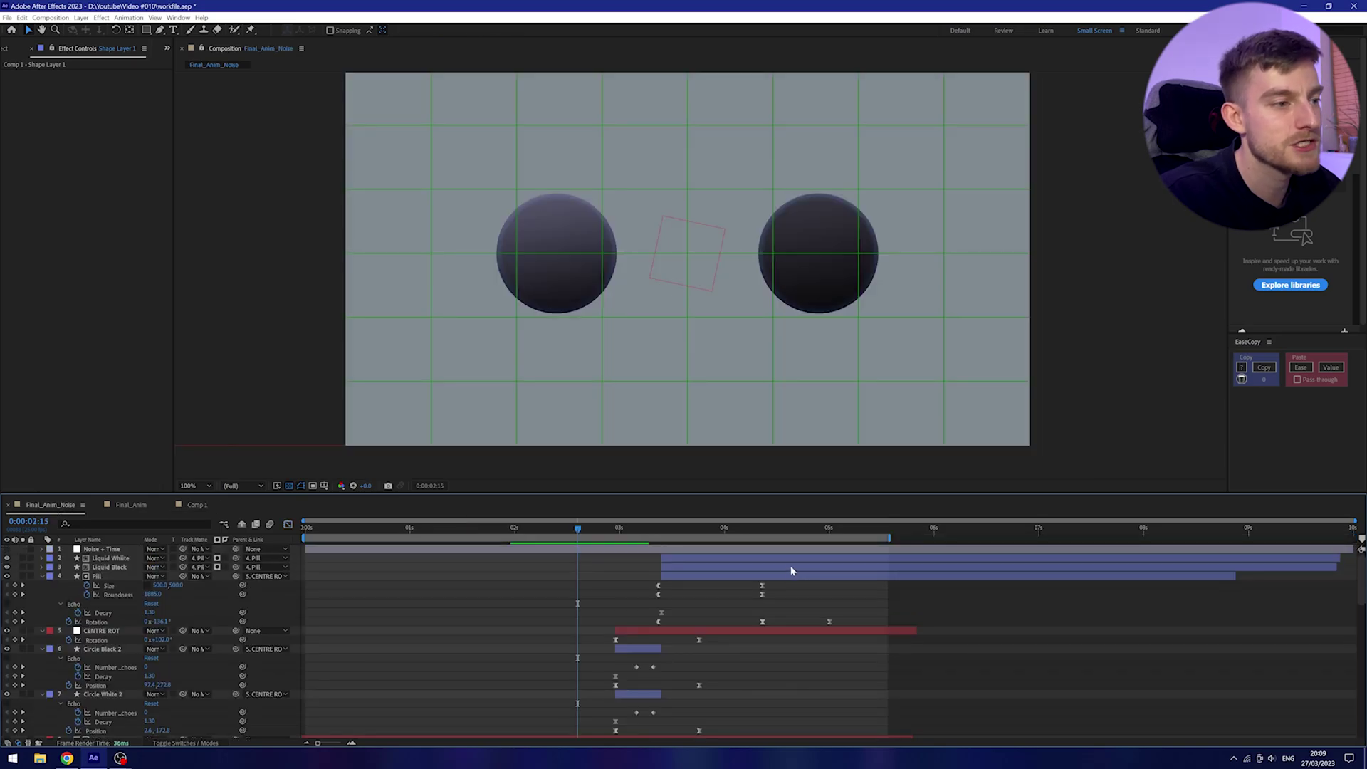
click(661, 531)
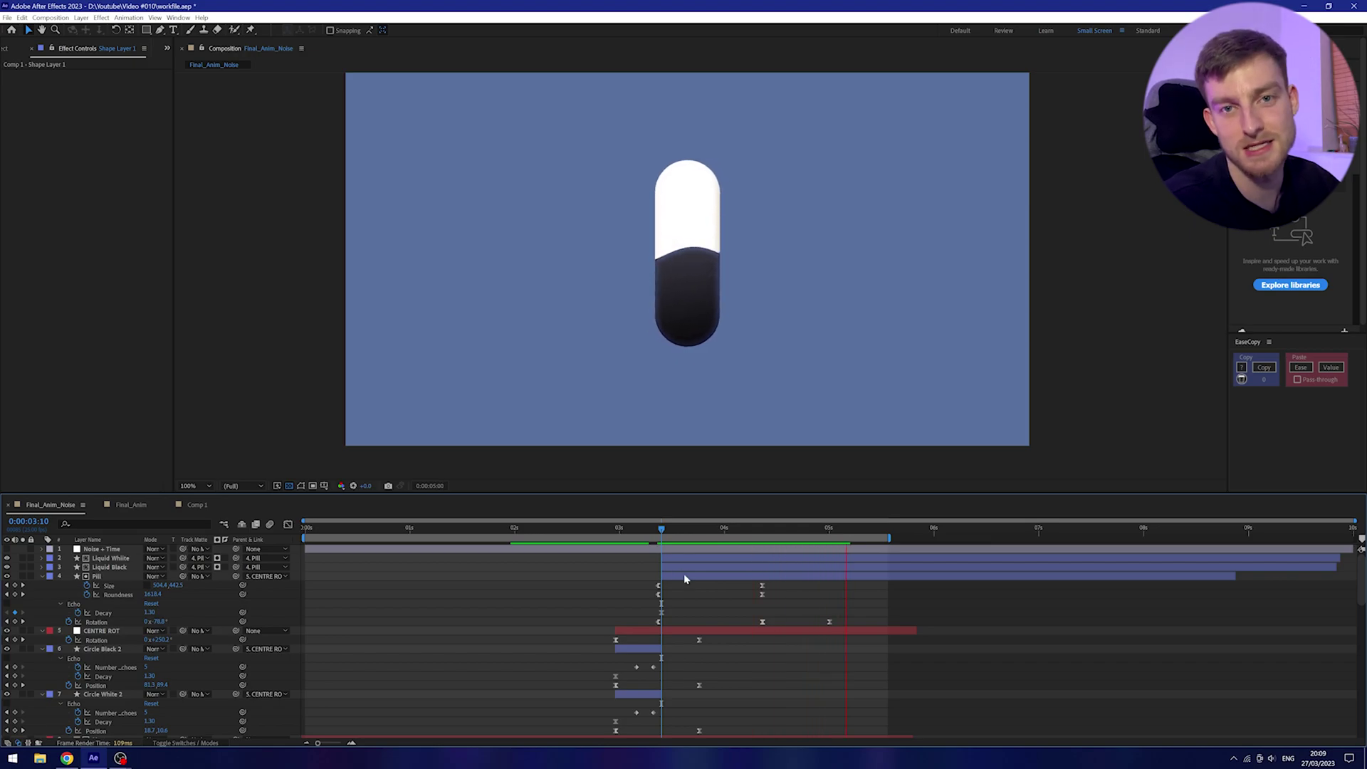
key(space)
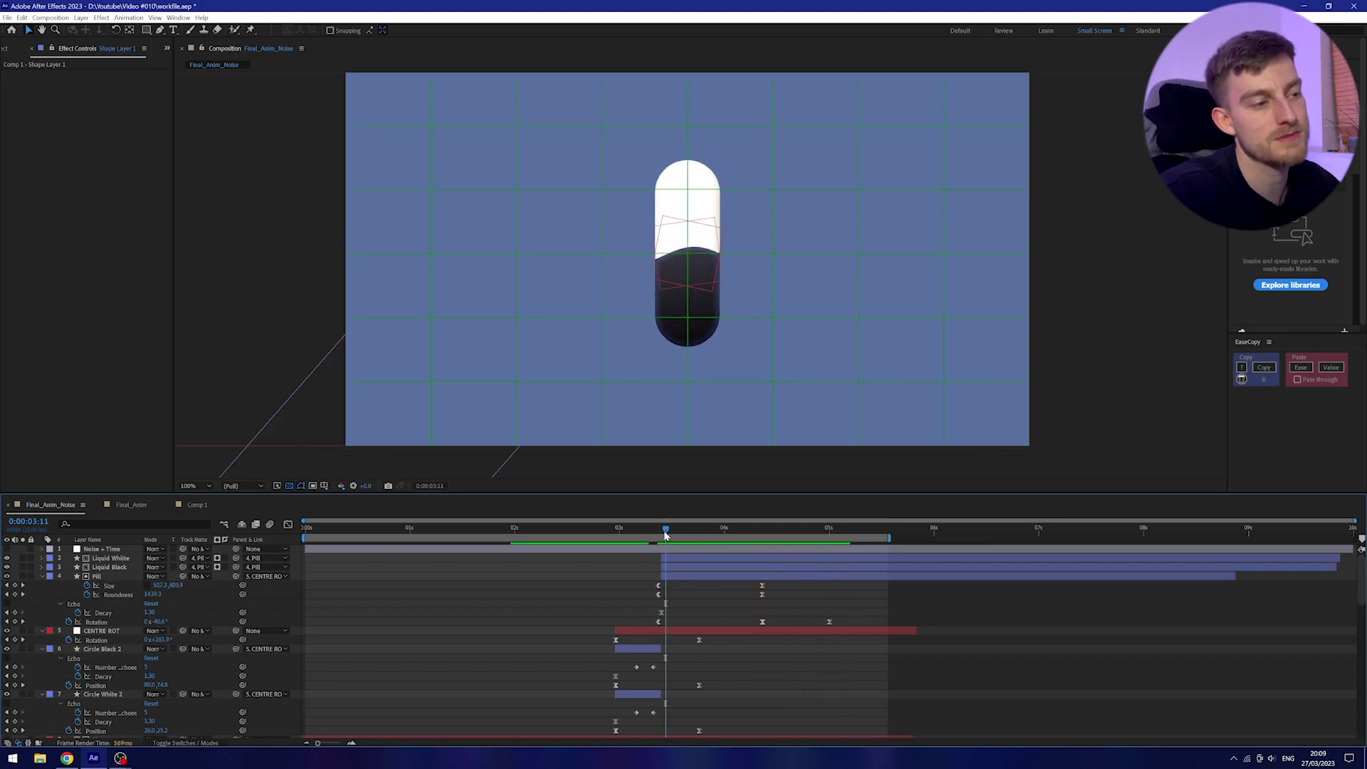
click(665, 532)
key(space)
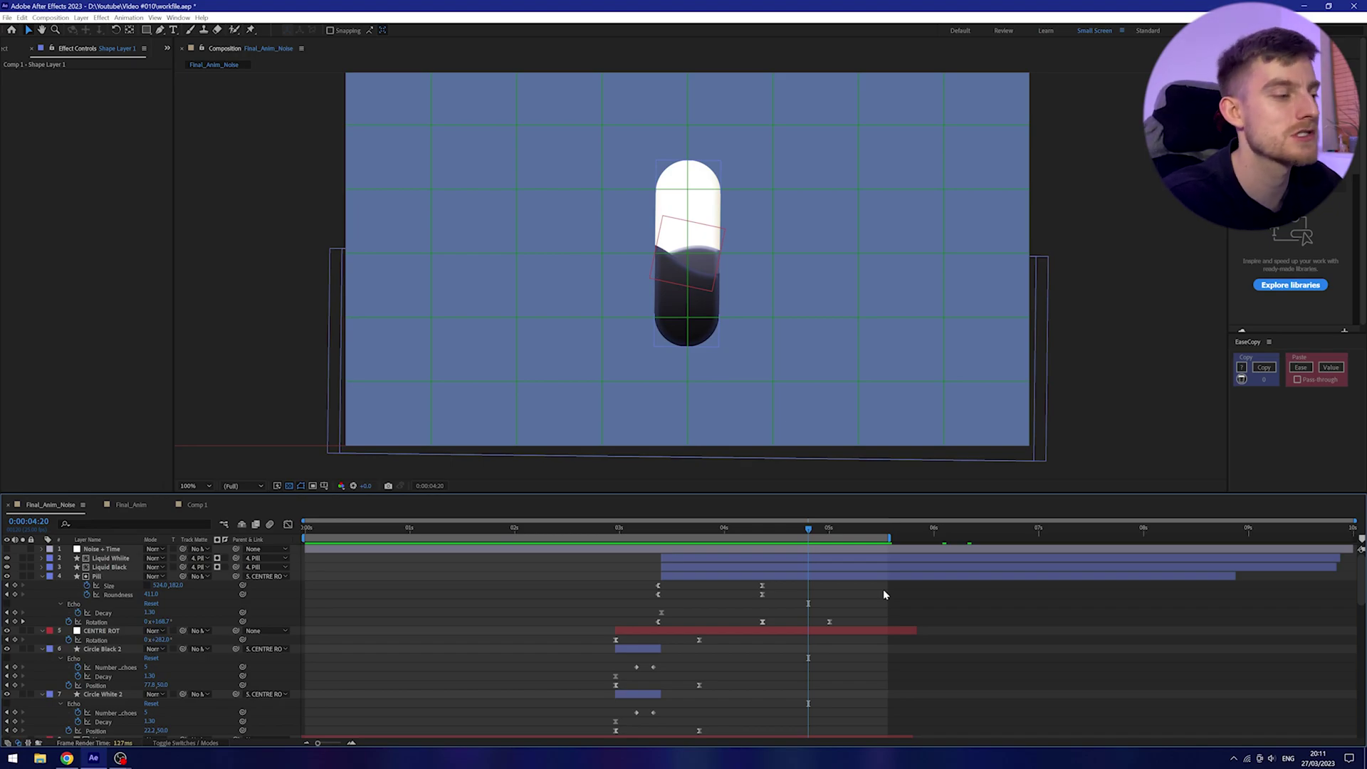
Inspect the Pill layer with its Echo settings and its Size, Roundness and Rotation keyframes
click(799, 576)
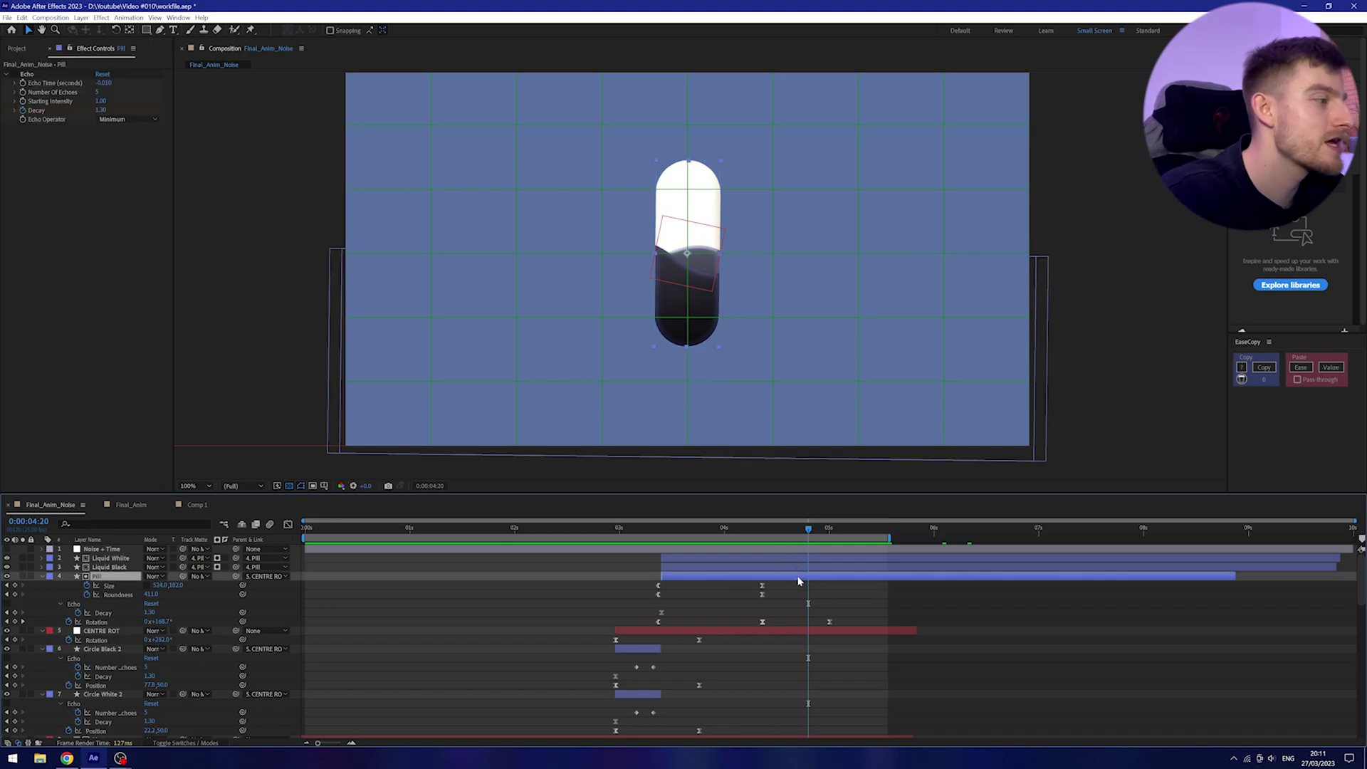
click(411, 585)
click(114, 578)
click(446, 580)
Set the track matte of both the Liquid White and Liquid Black layers to No Matte
click(108, 567)
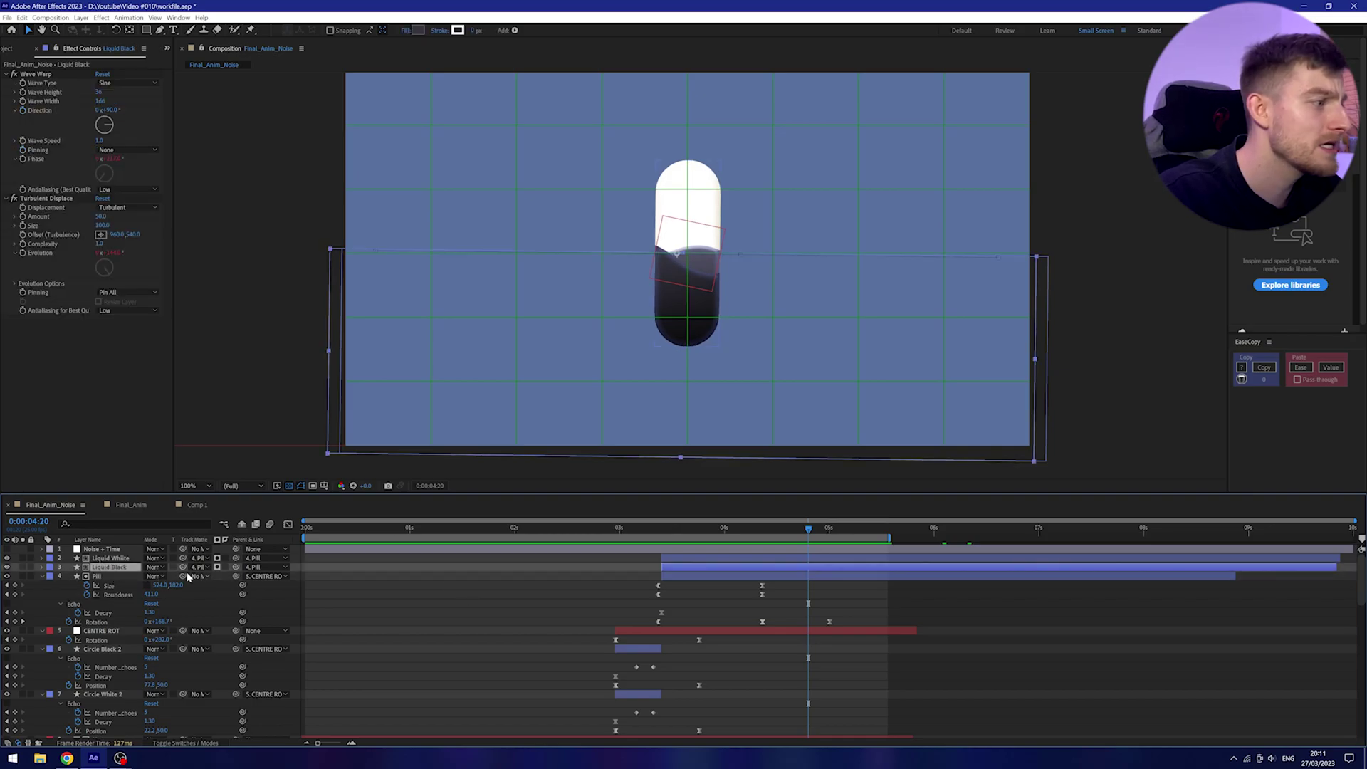
shift+click(108, 558)
click(200, 558)
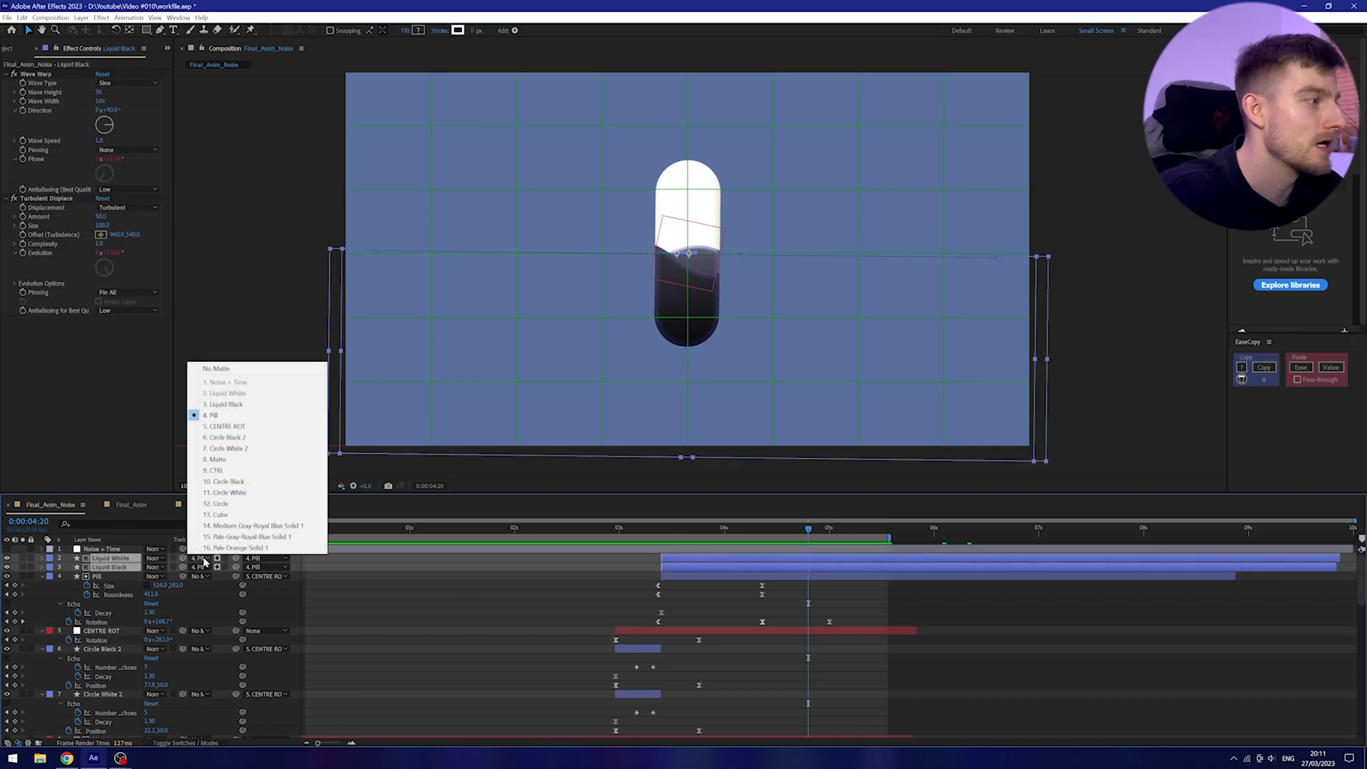
click(235, 369)
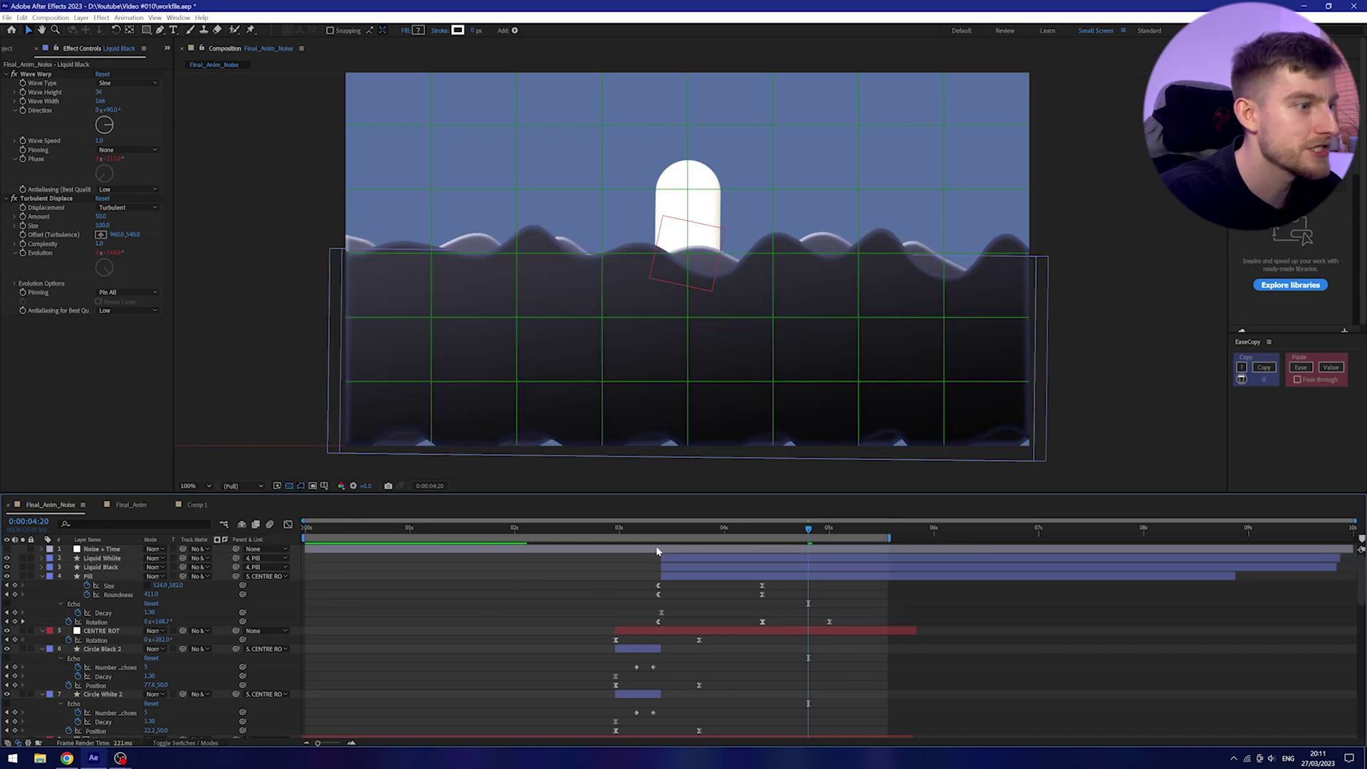
Solo and unparent the Liquid White and Liquid Black layers, reveal their Position keyframes and preview their movement from 0:00:03:10
click(698, 567)
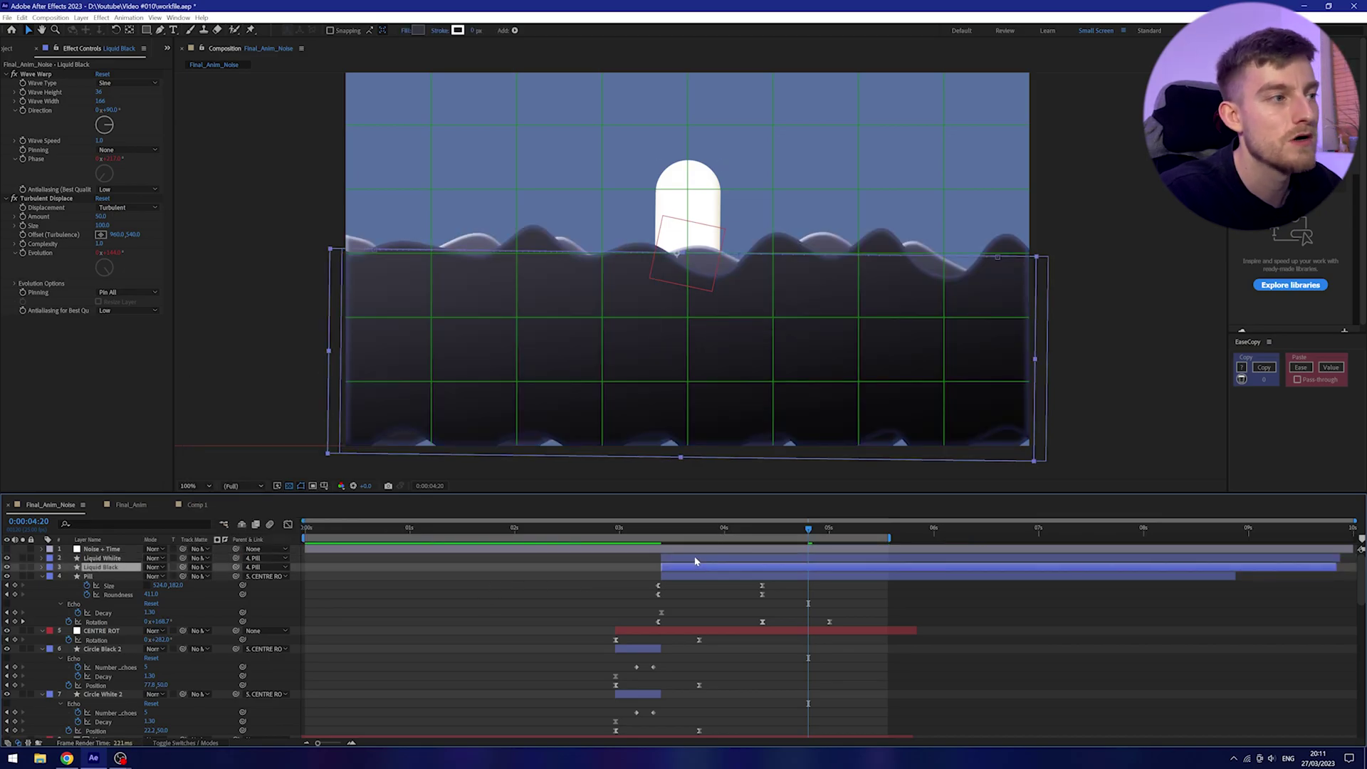
click(696, 559)
drag(728, 533, 699, 530)
key(space)
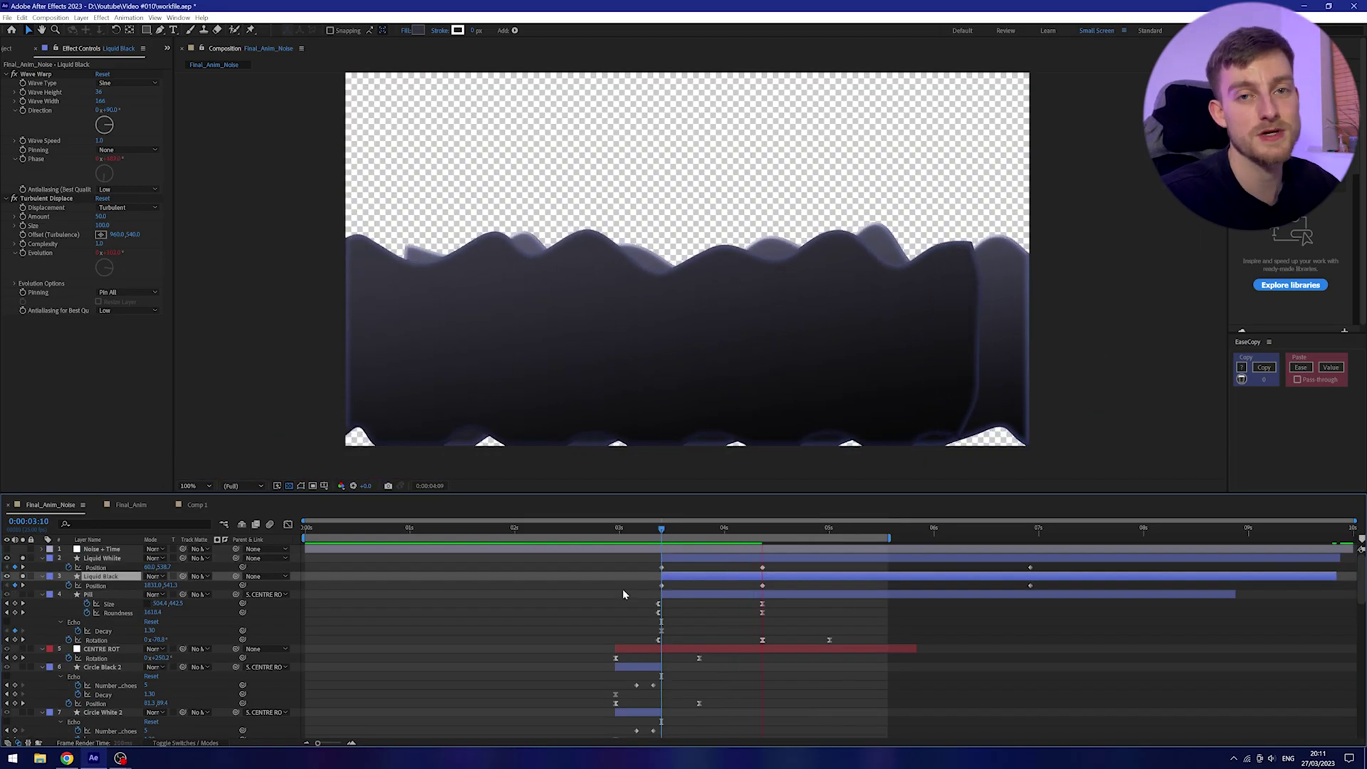
key(space)
drag(727, 534, 763, 535)
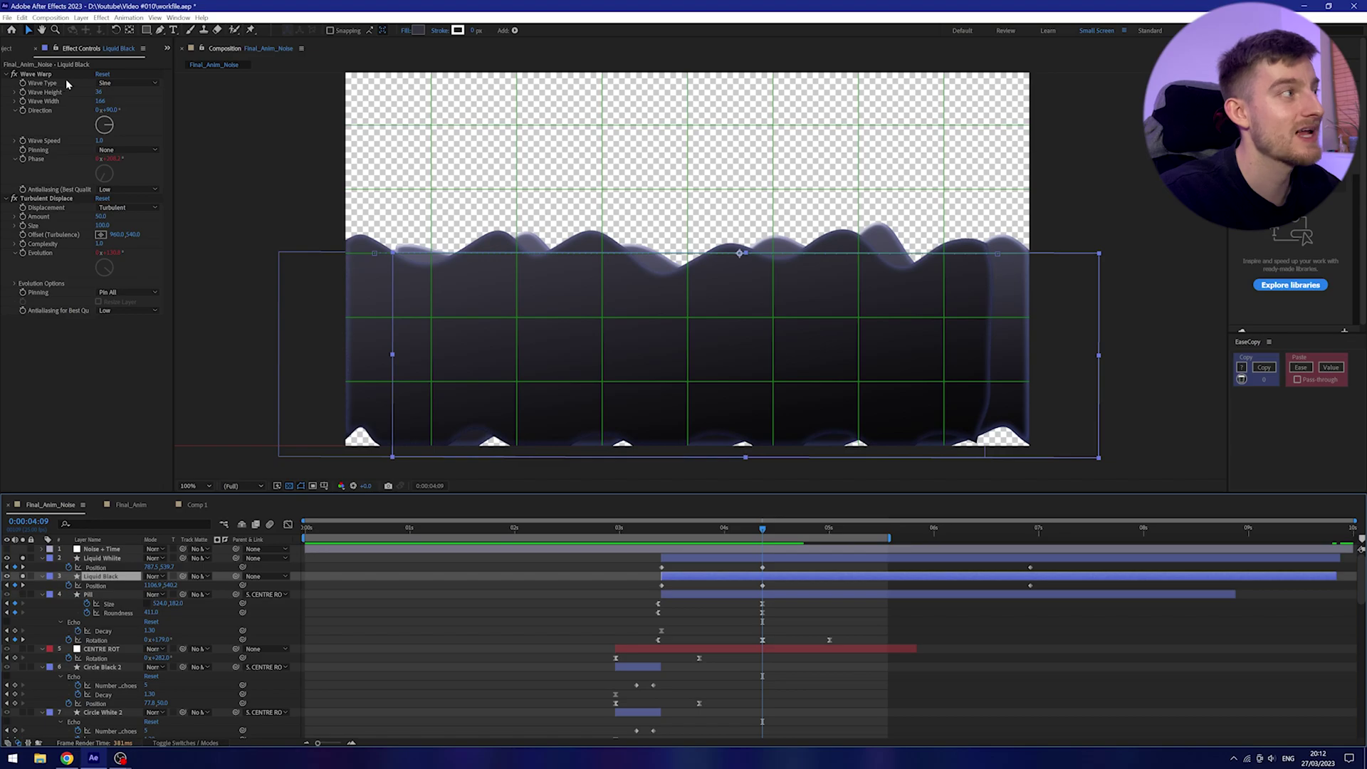
Change the Wave Warp wave type on the Liquid Black layer to Circle
click(122, 83)
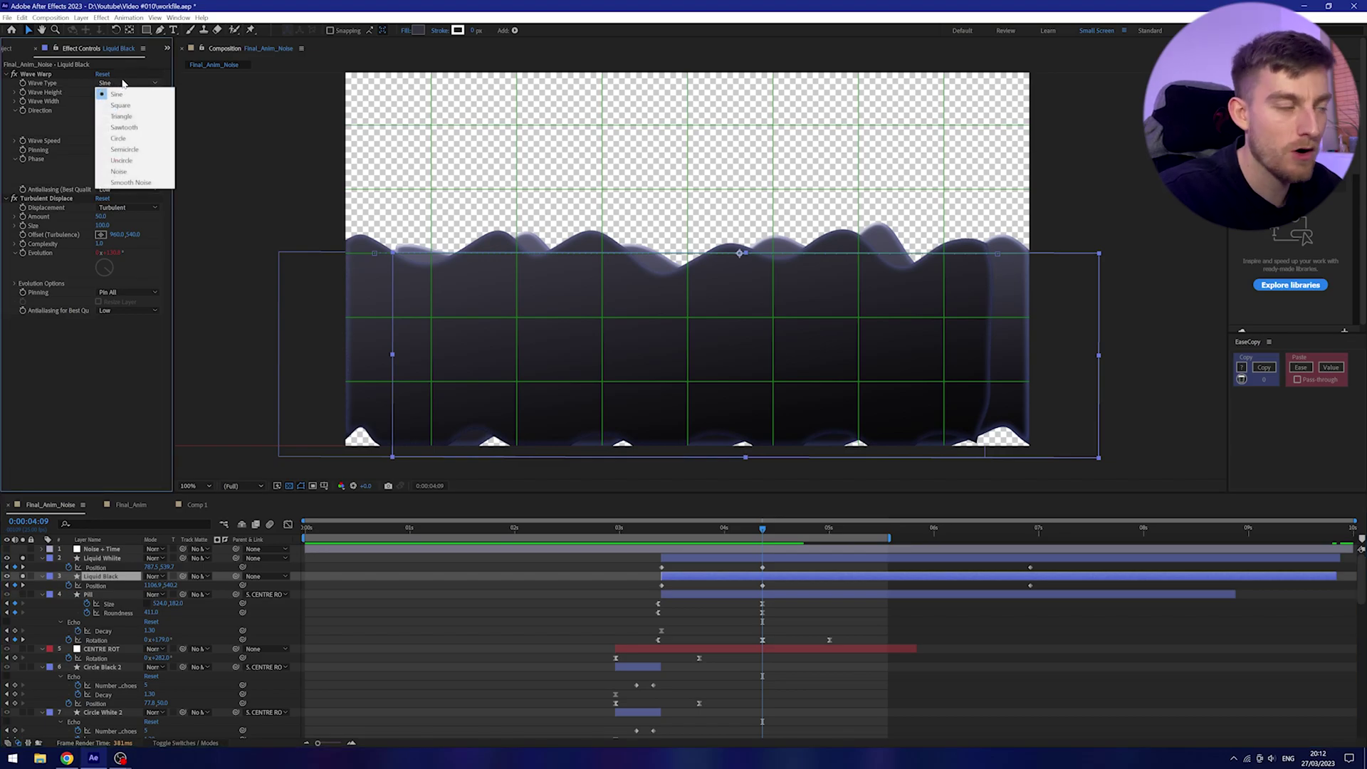
click(119, 138)
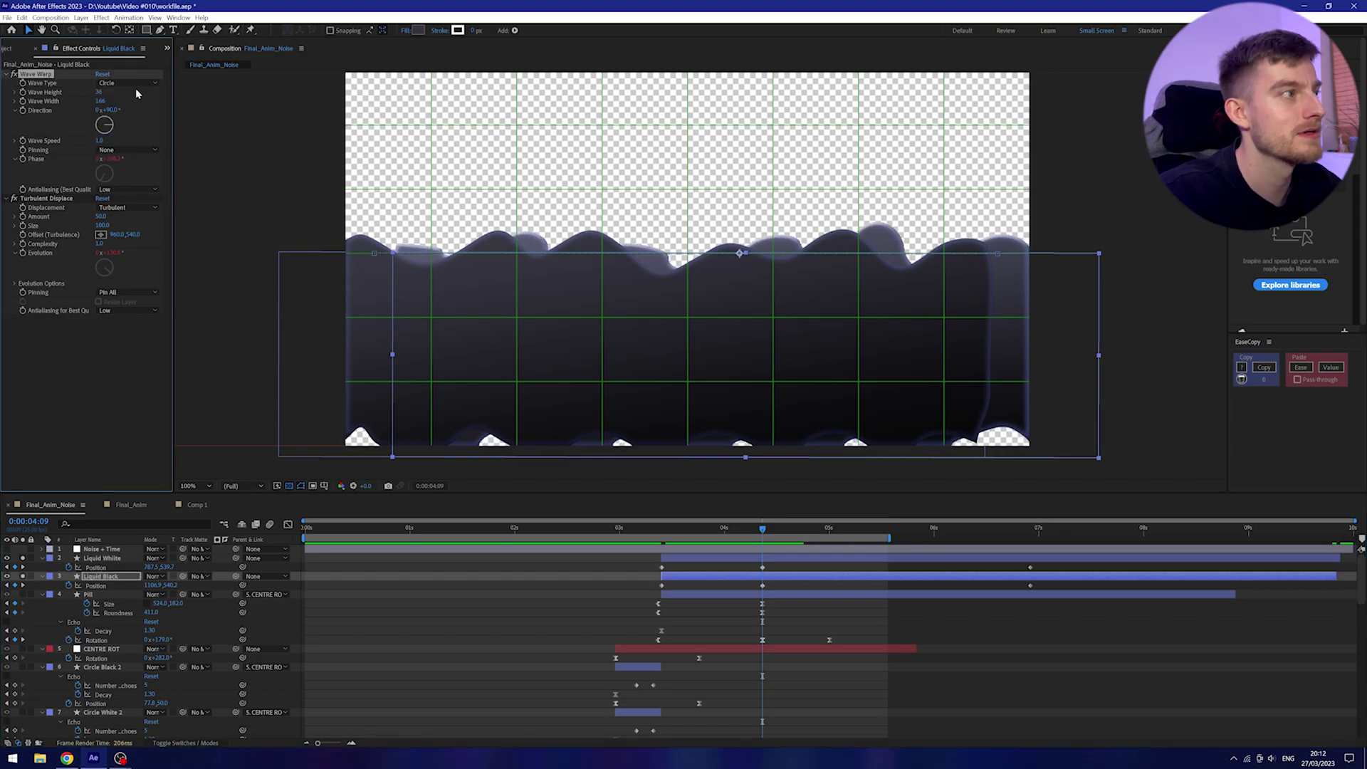
Try the Triangle wave type in the Liquid Black layer's Wave Warp effect and set it back to Sine
click(138, 84)
click(145, 116)
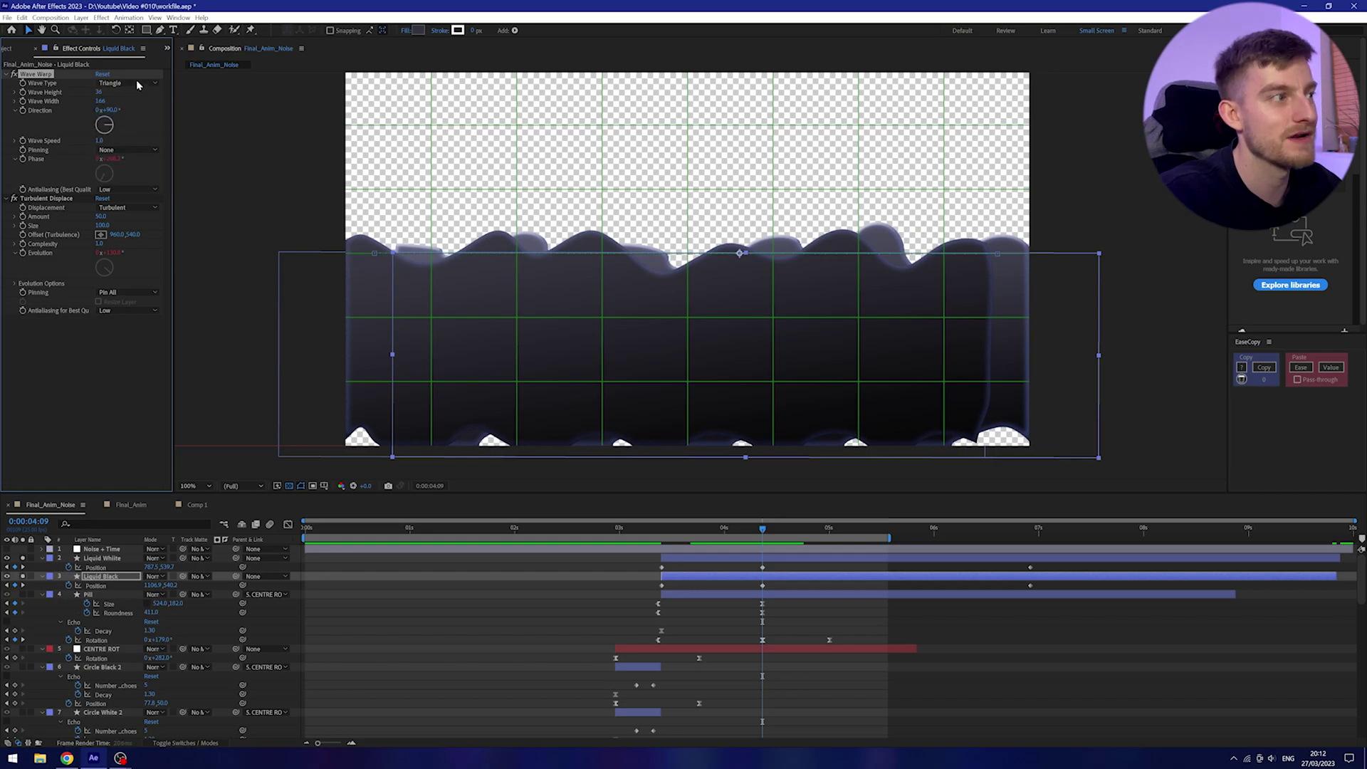
click(131, 85)
click(128, 94)
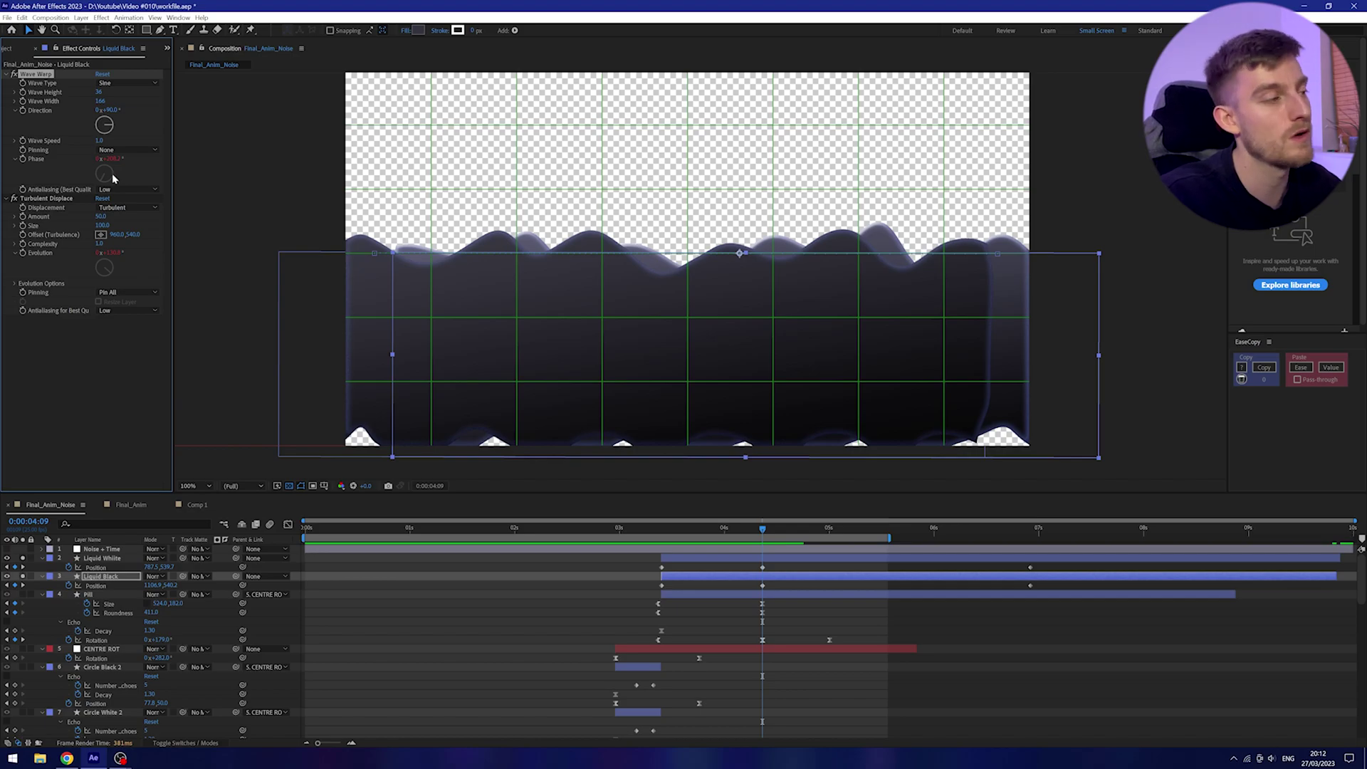
click(41, 357)
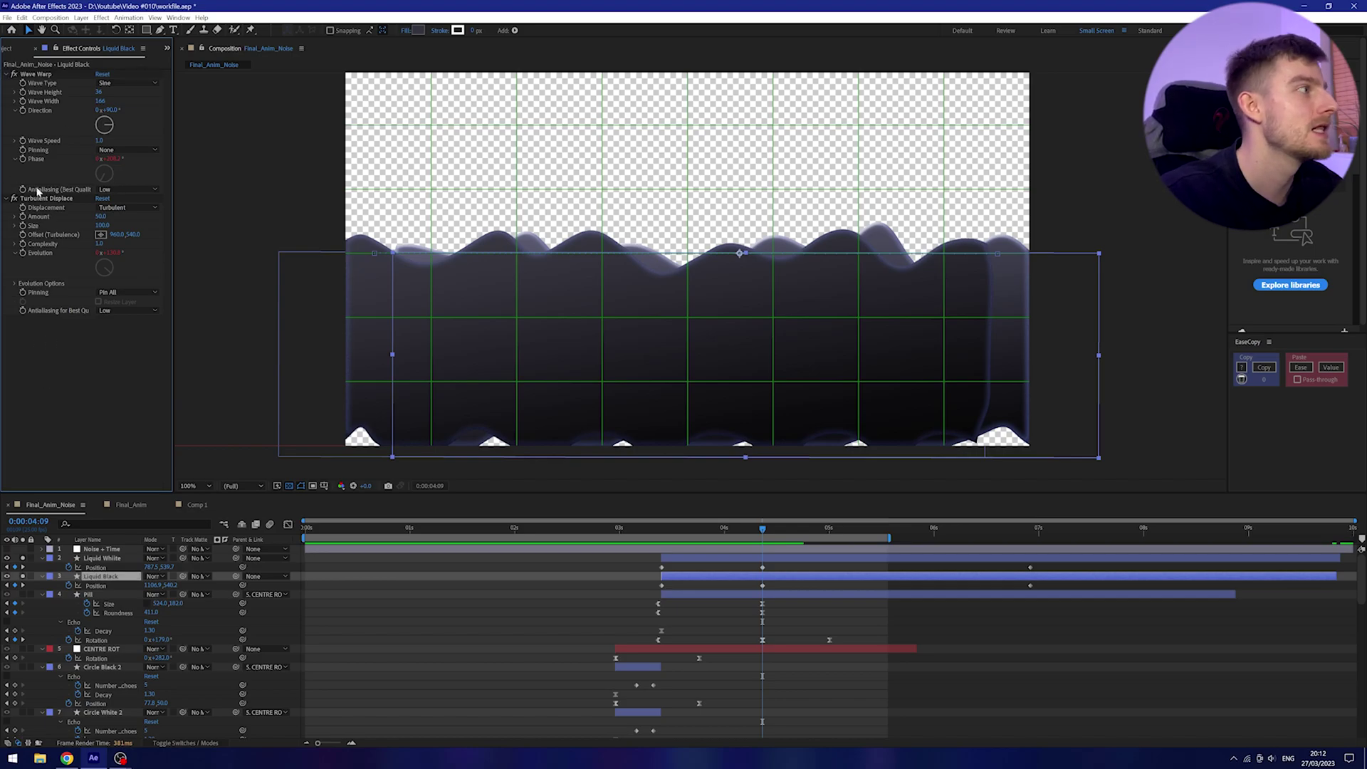
Compare the Liquid Black layer with and without Turbulent Displace, leave the effect disabled and preview the wave movement from 0:00:03:14
click(15, 198)
click(45, 77)
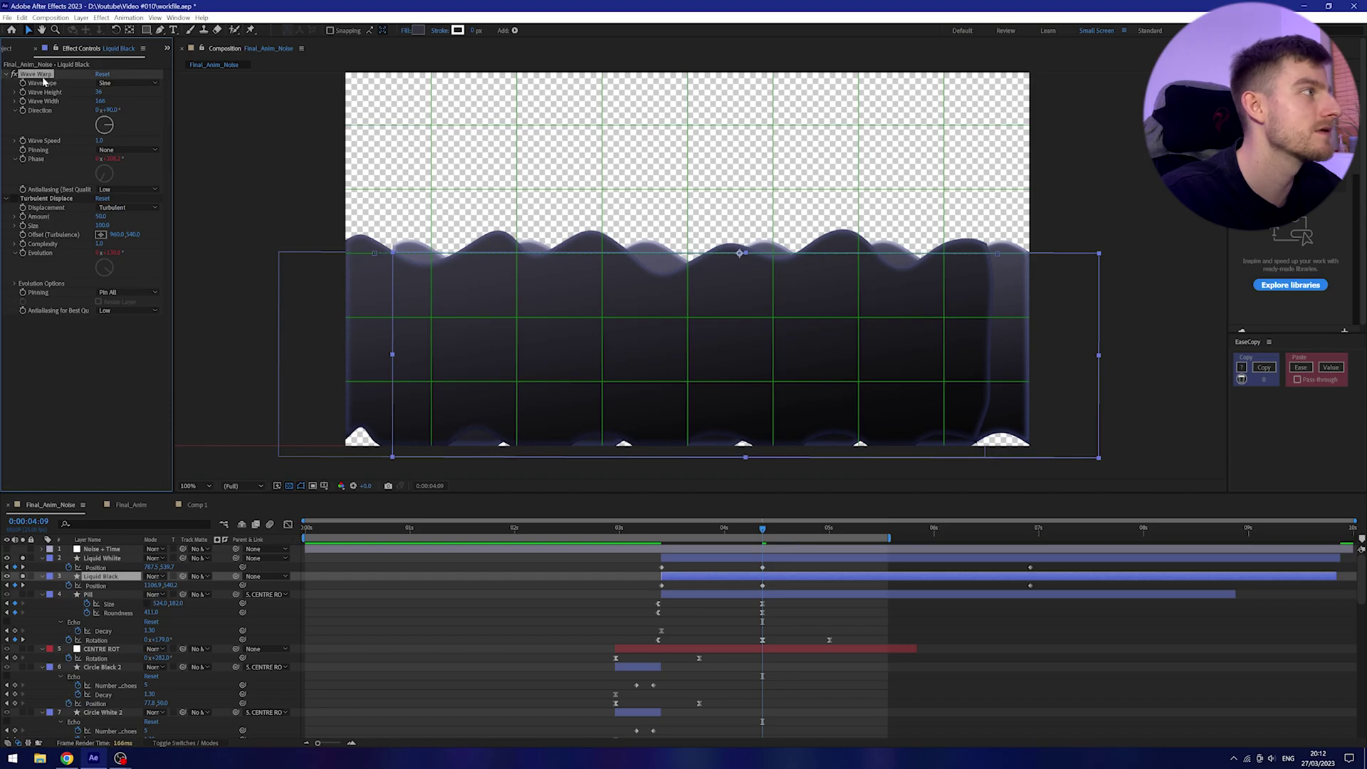
click(14, 199)
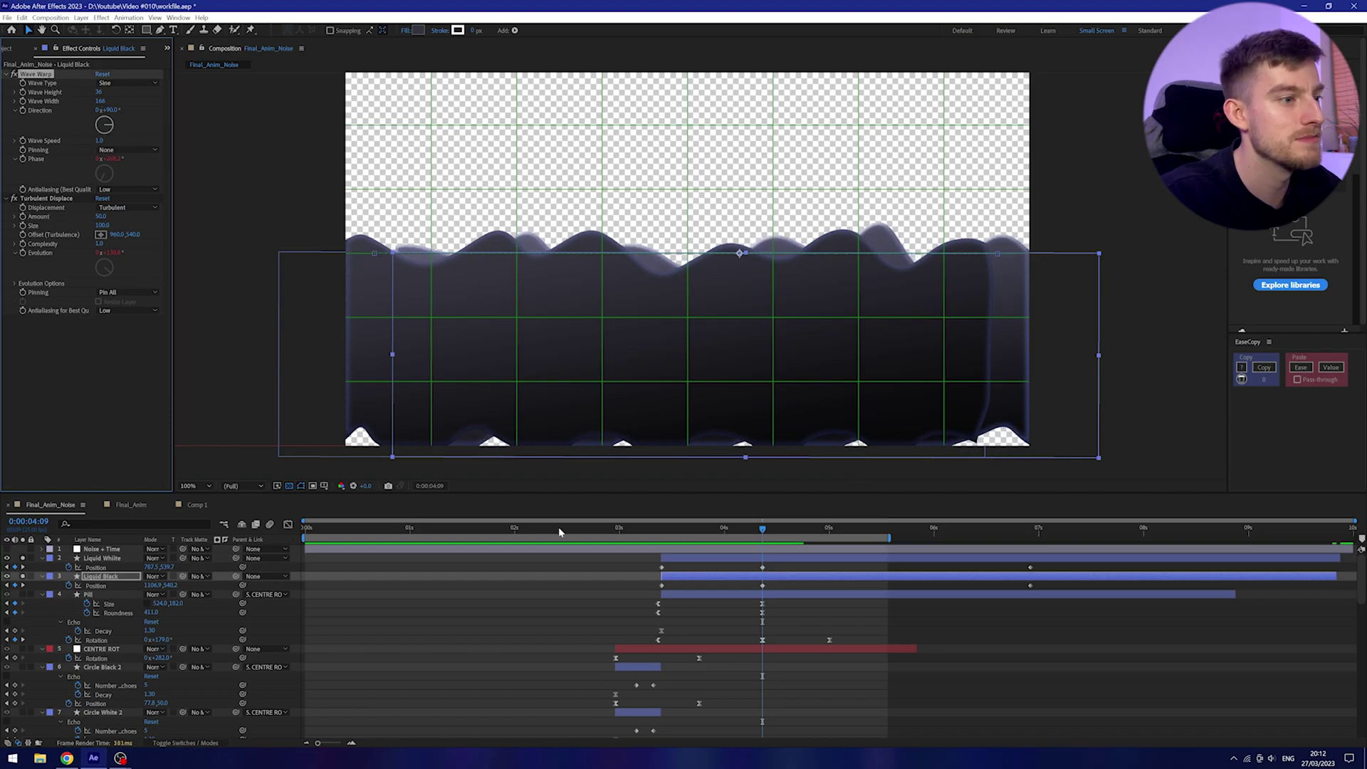
click(15, 198)
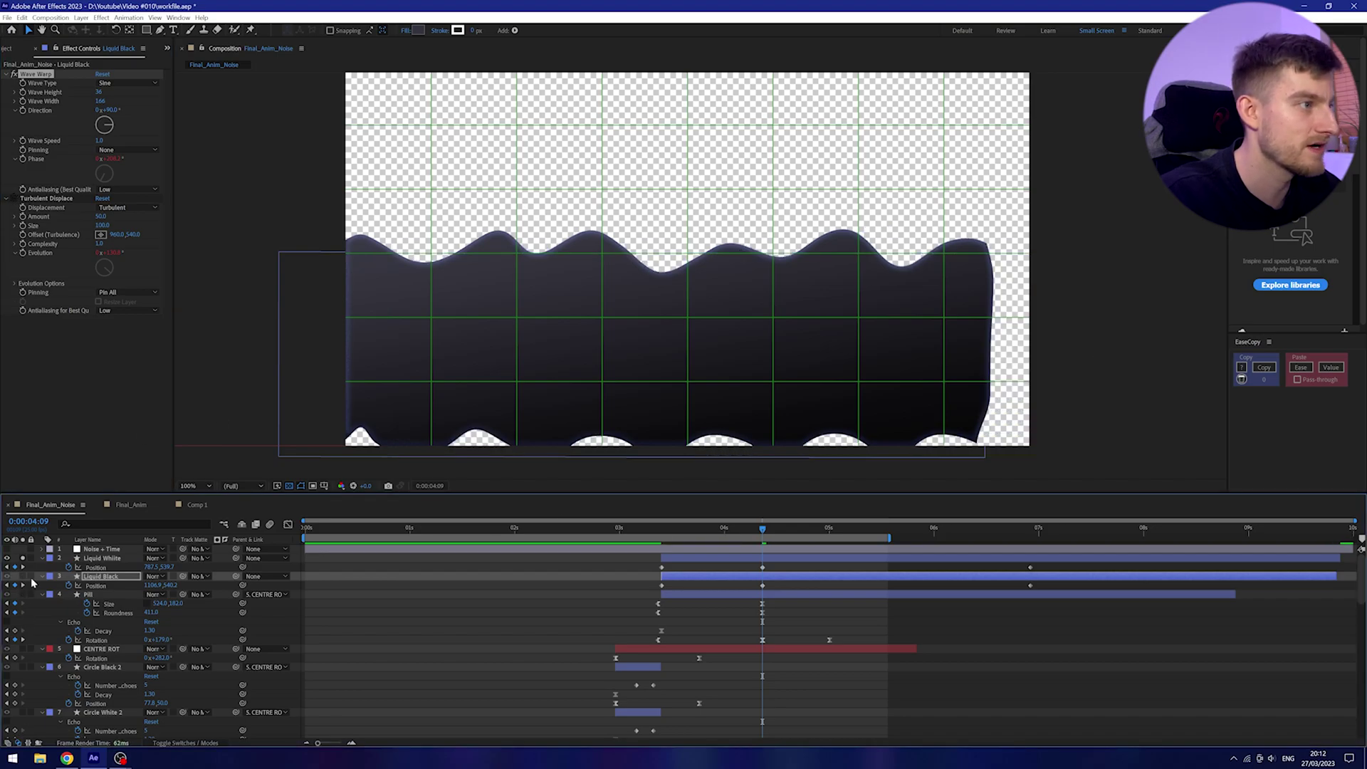
drag(759, 528, 679, 535)
key(space)
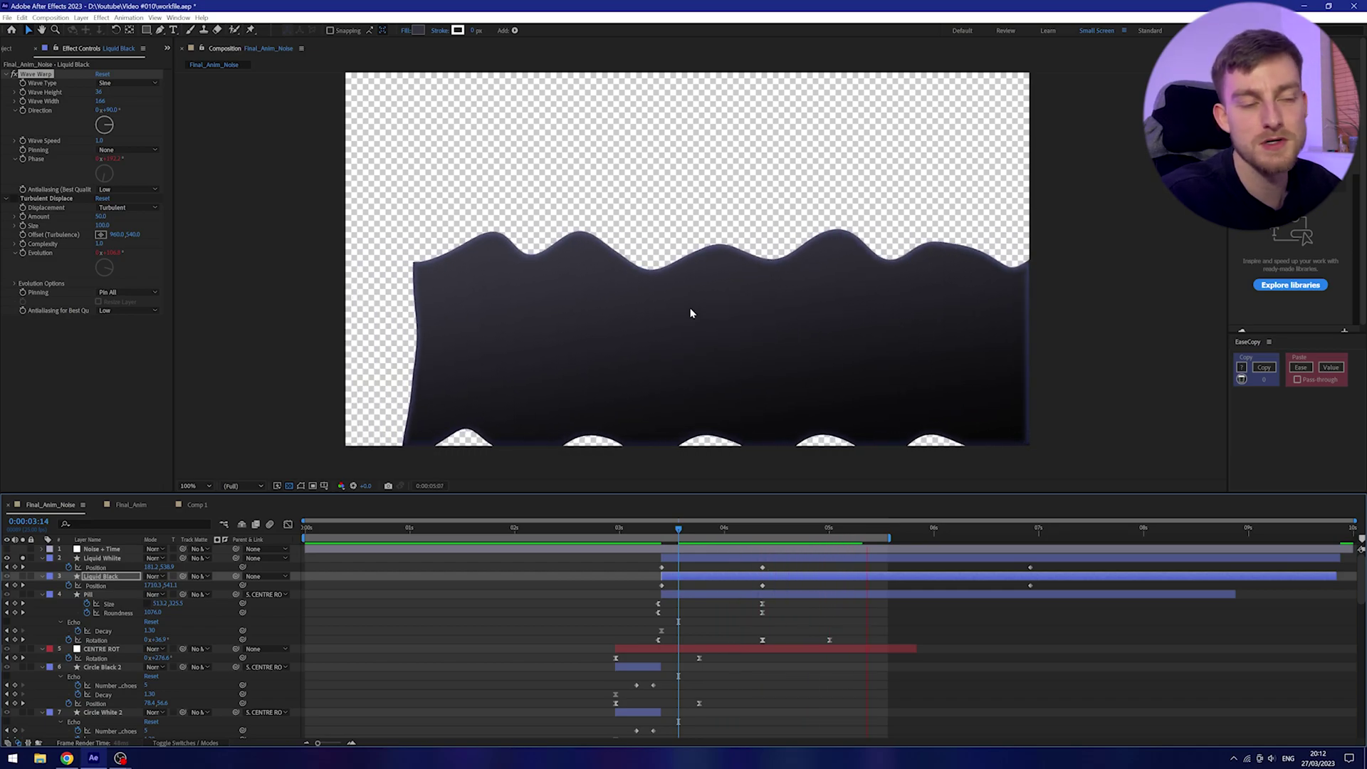
click(741, 528)
click(763, 530)
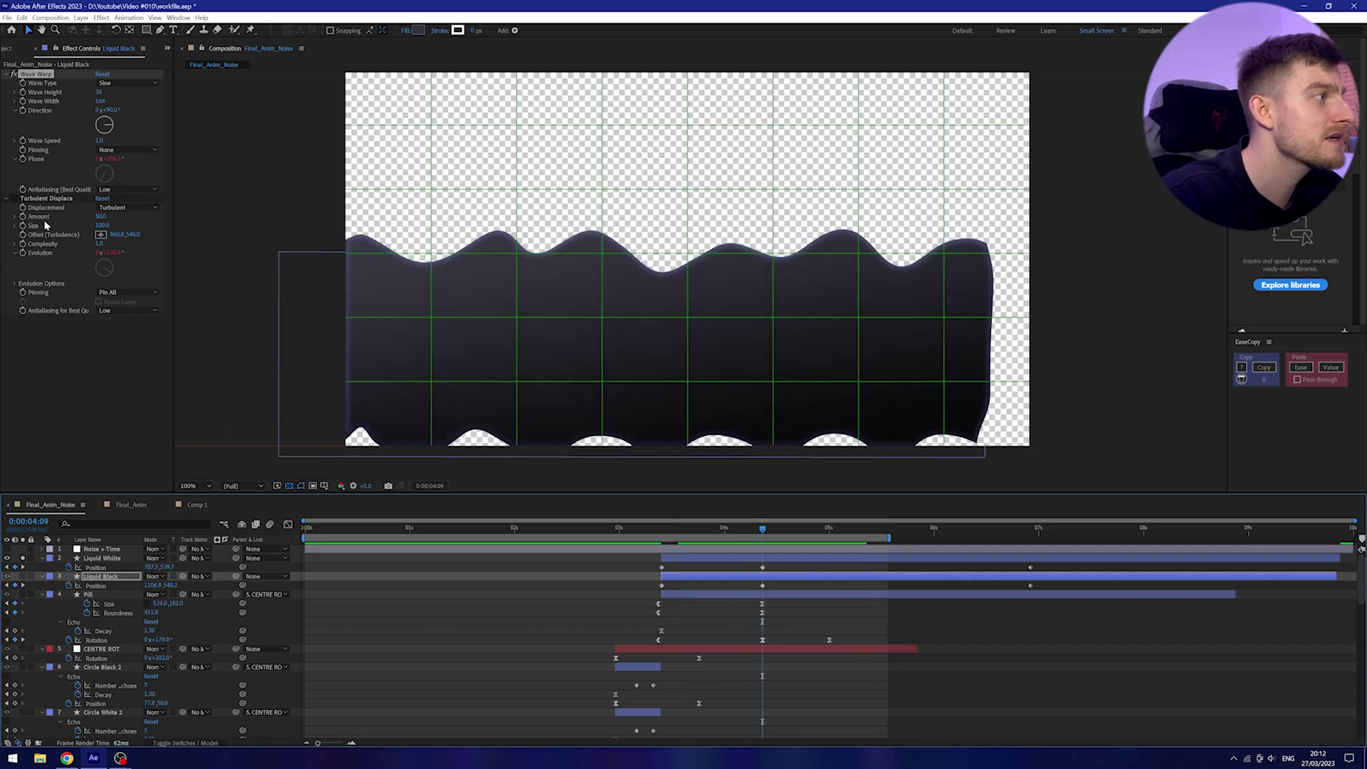
Re-enable Turbulent Displace on the Liquid Black layer and preview the wave movement from 0:00:03:16
click(14, 199)
click(708, 529)
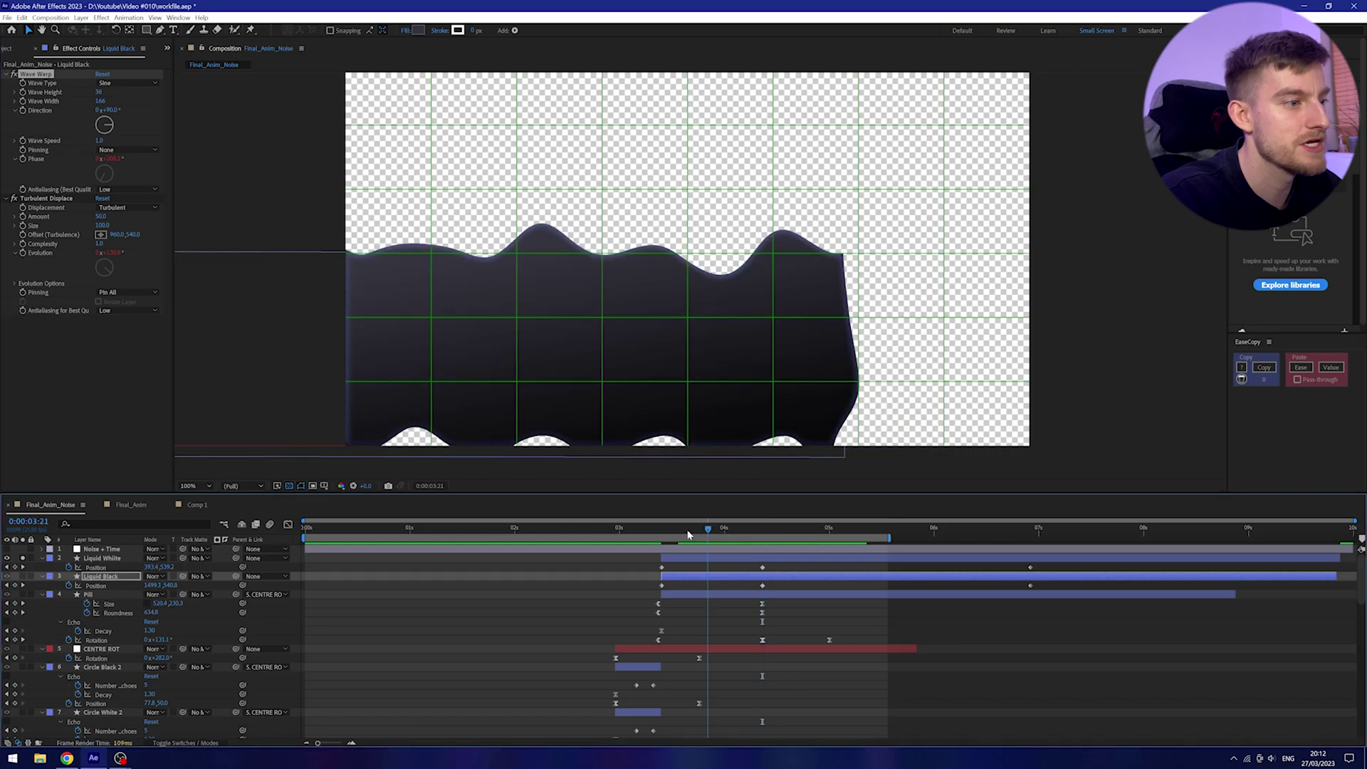
click(687, 531)
key(space)
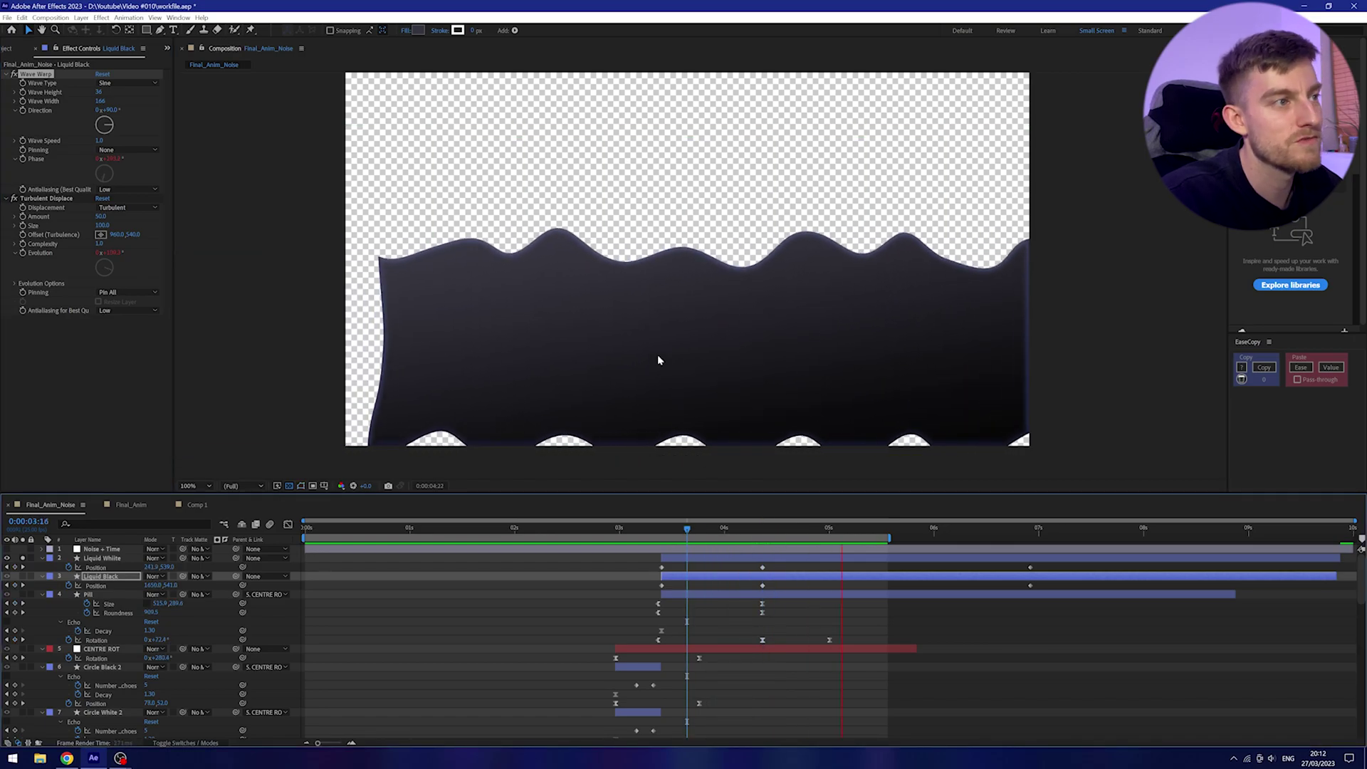
key(space)
Scrub through the movement of both liquid layers up to 0:00:05:05 and select the Liquid White layer to review its effects
drag(739, 533, 750, 534)
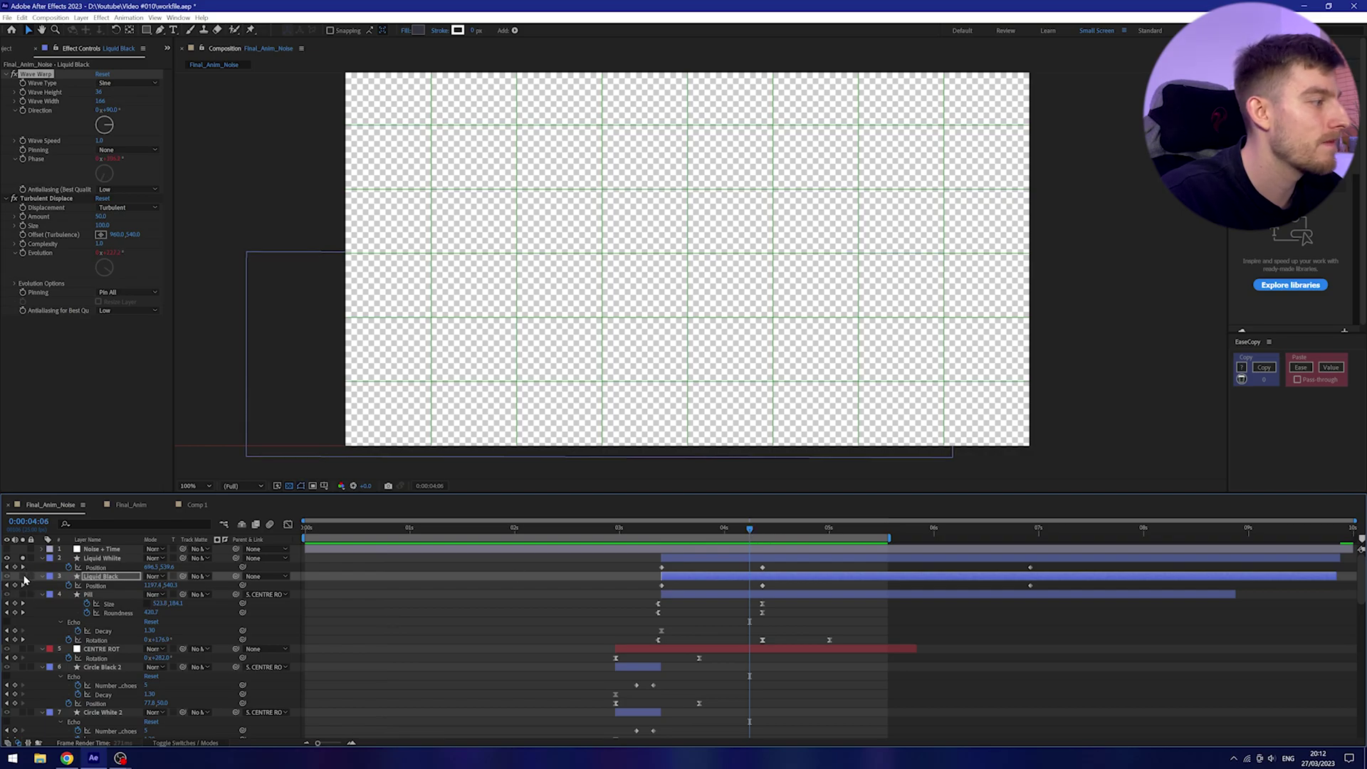
drag(760, 528, 849, 531)
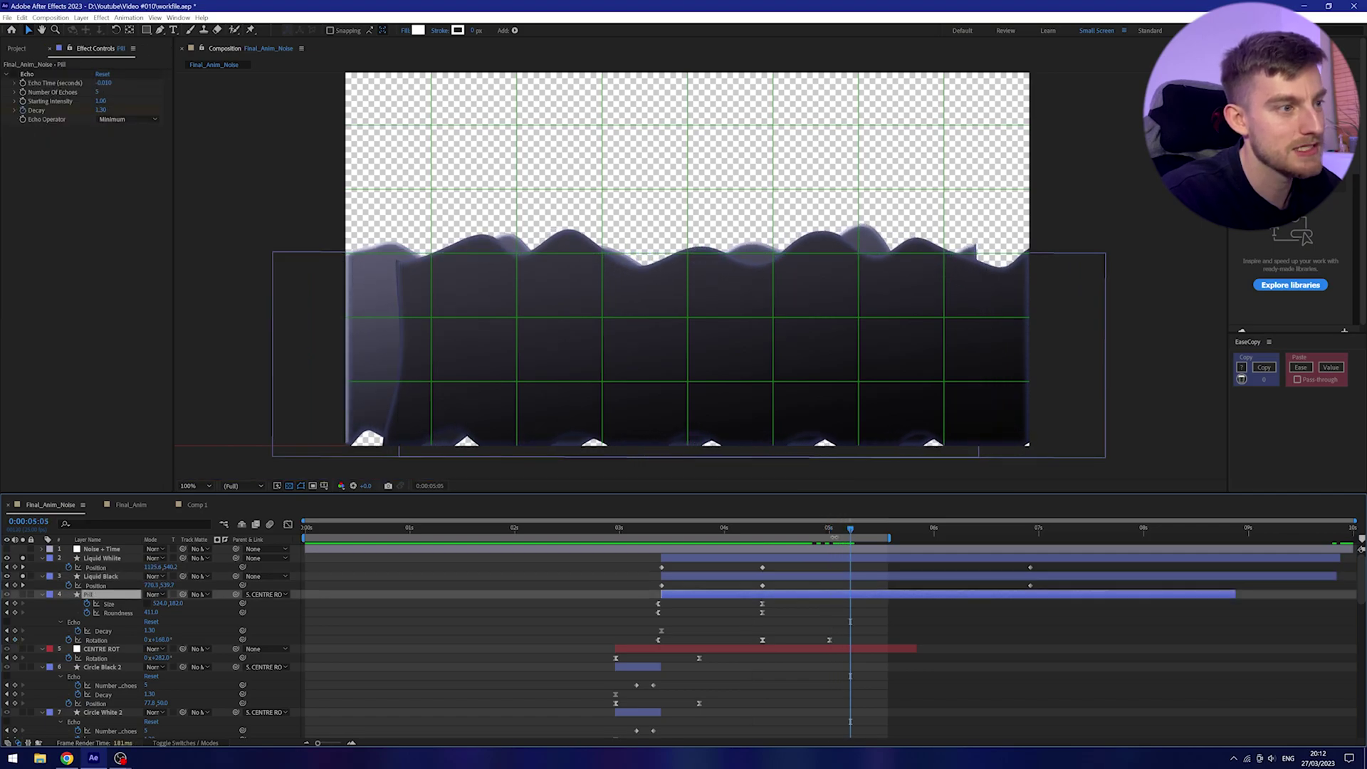
click(842, 559)
drag(850, 534, 695, 544)
key(space)
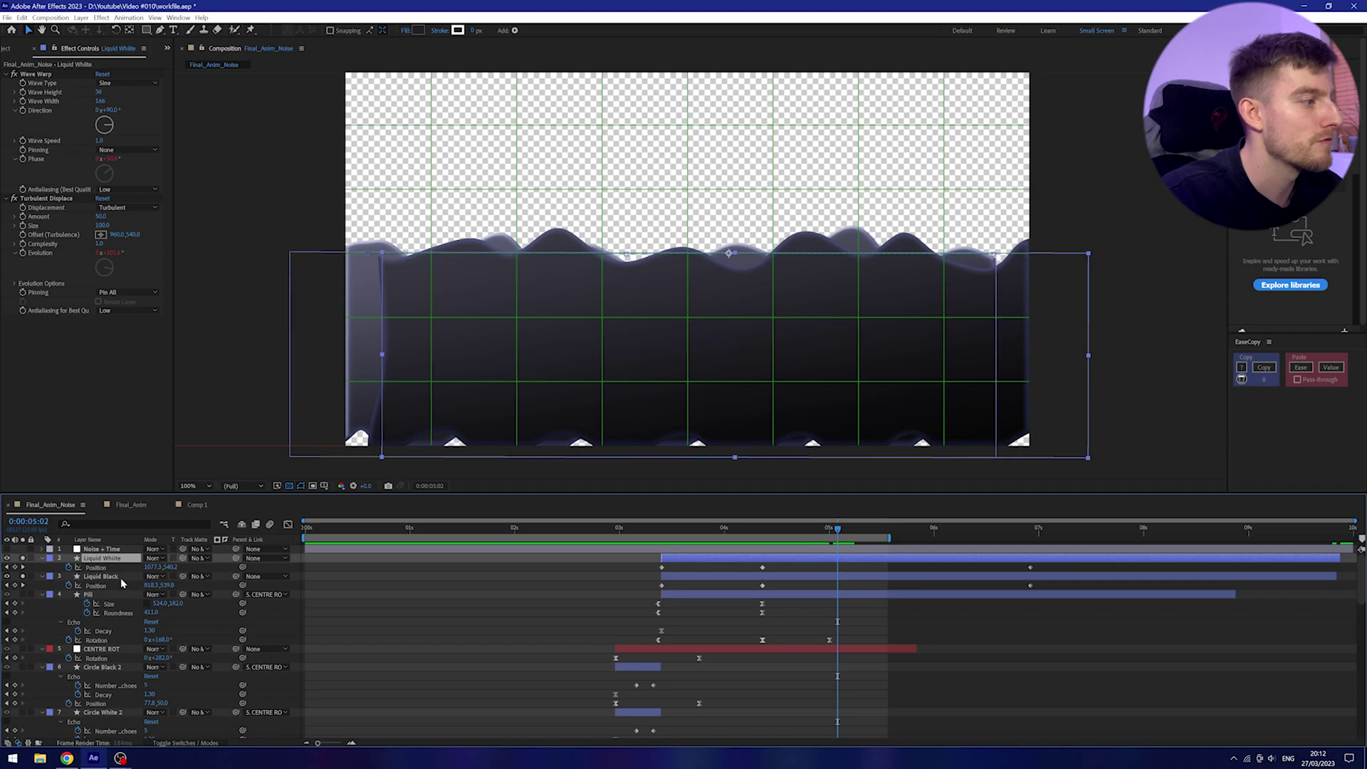
Unsolo the Liquid White and Liquid Black layers and set the track matte of both to the Pill layer
click(23, 576)
click(24, 559)
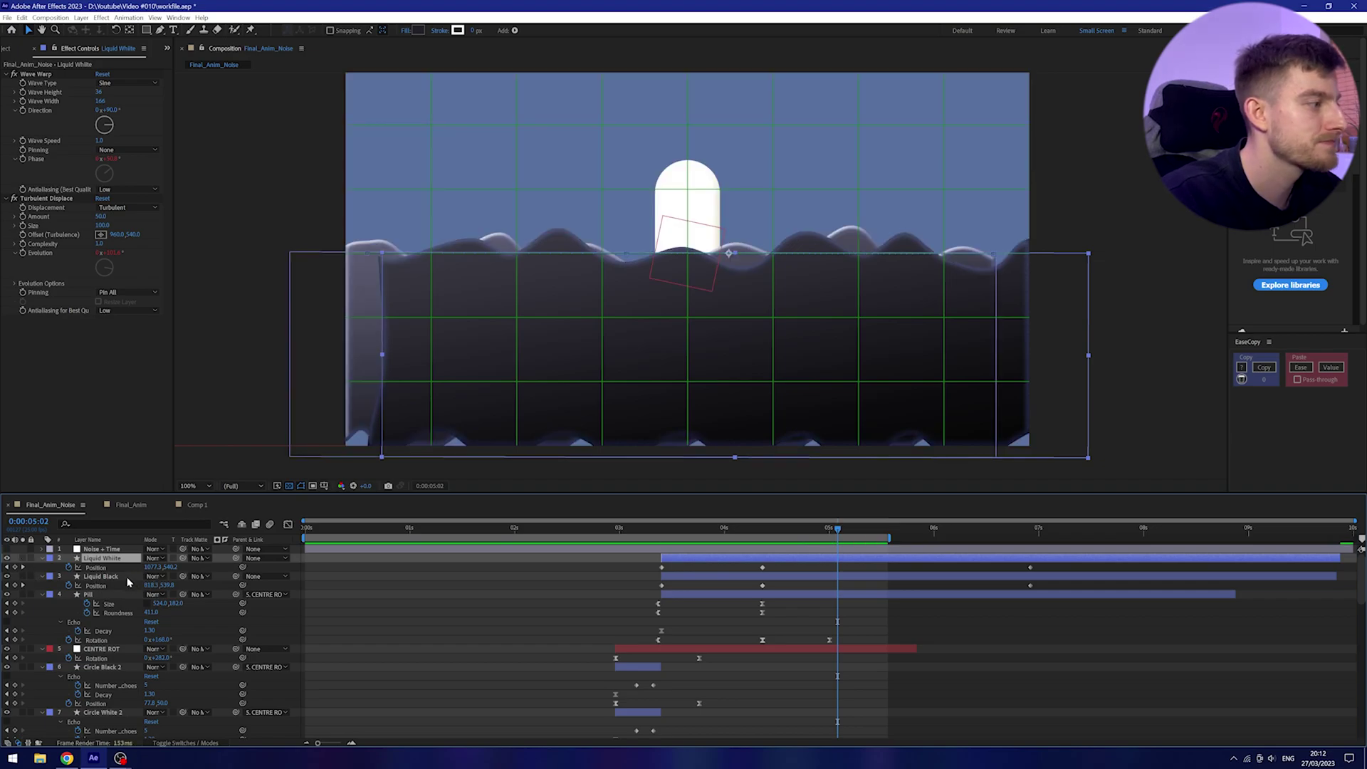
shift+click(127, 577)
click(200, 576)
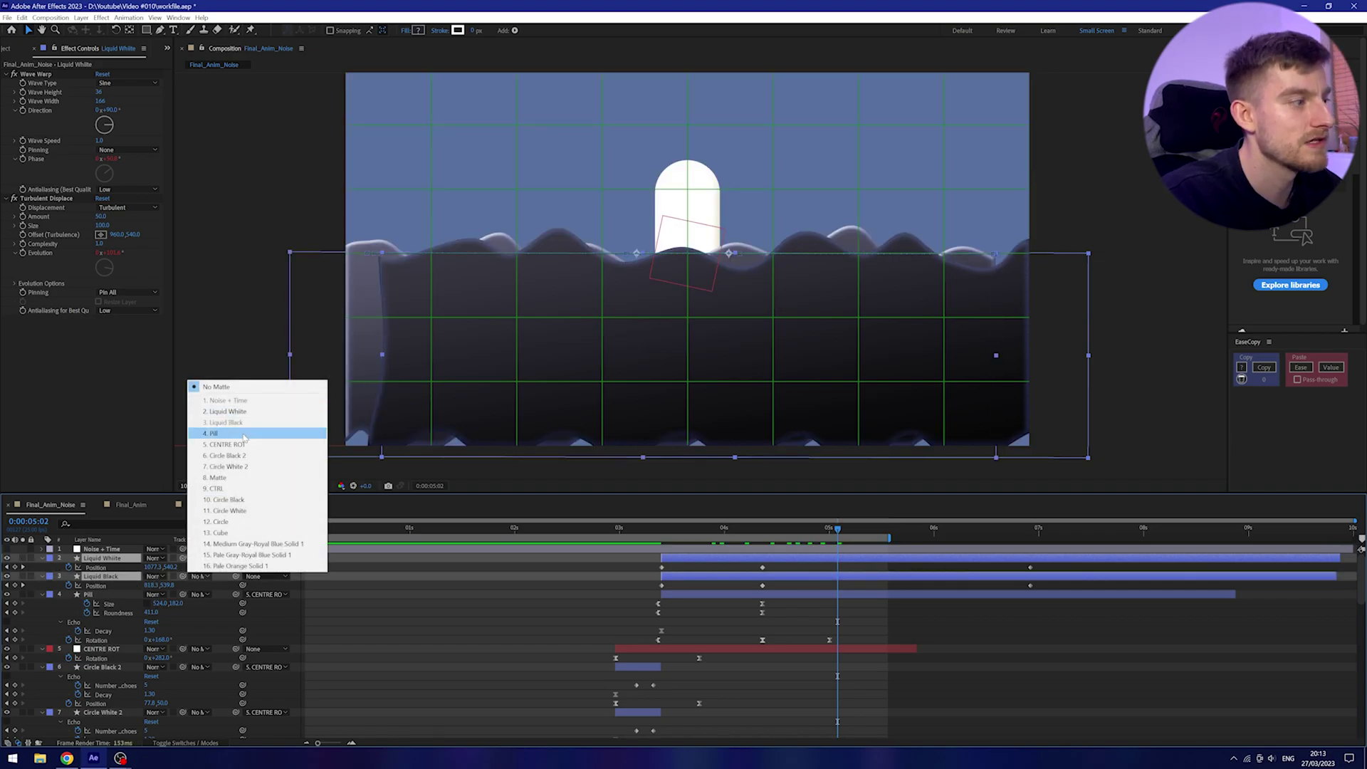
click(214, 433)
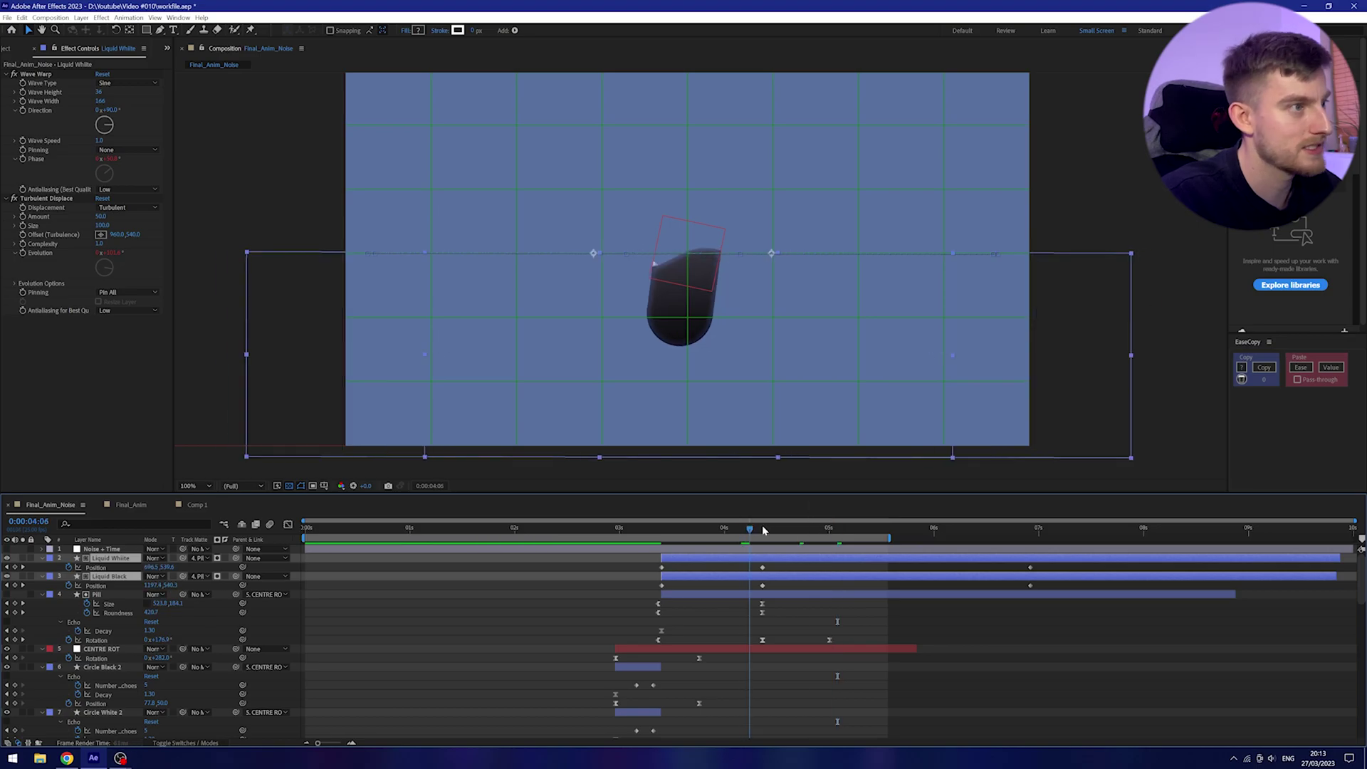